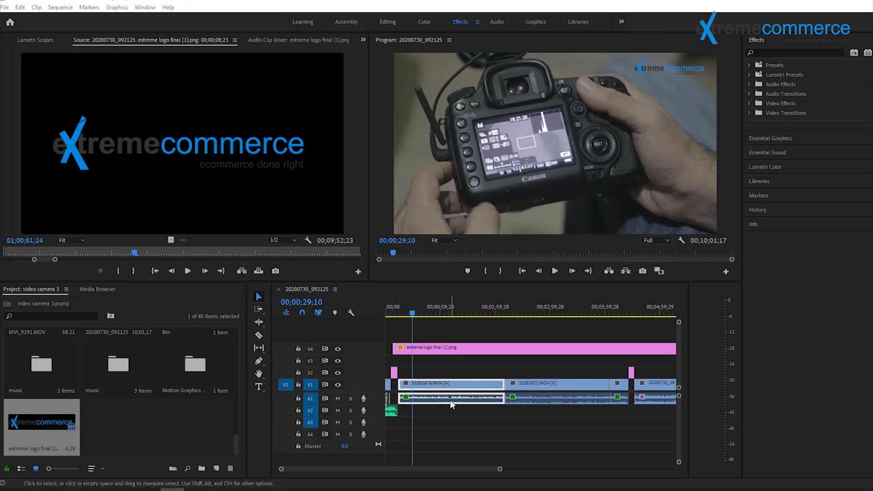
# - Move the playhead to 00;00;37;17 and expand the Audio Effects folder in the Effects panel
pyautogui.moveTo(413, 314)
pyautogui.mouseDown()
pyautogui.moveTo(437, 316)
pyautogui.moveTo(419, 315)
pyautogui.mouseUp()
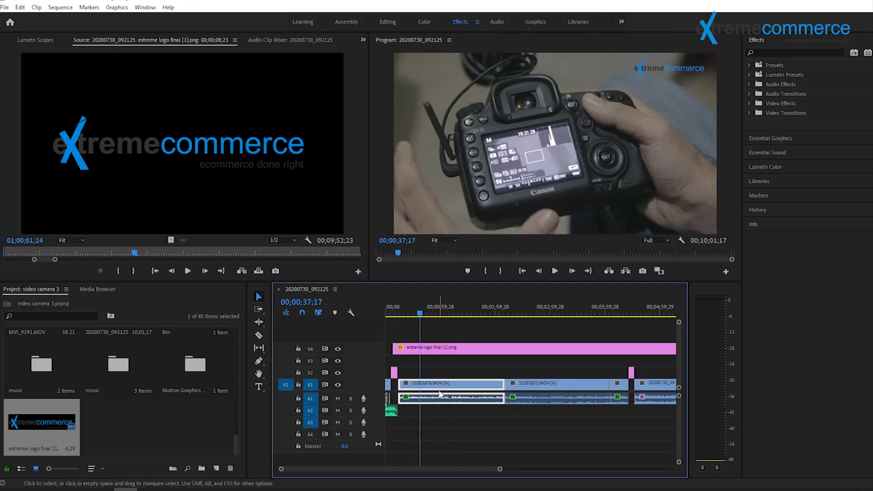
pyautogui.click(749, 84)
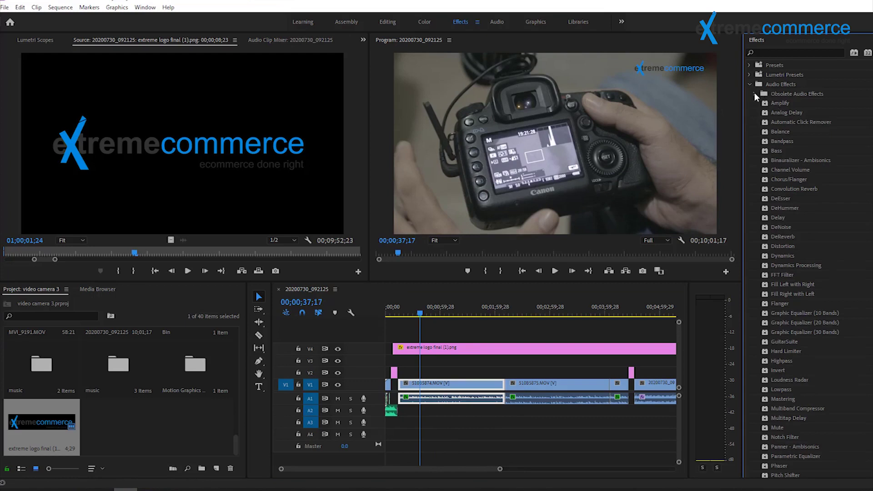
pyautogui.click(754, 93)
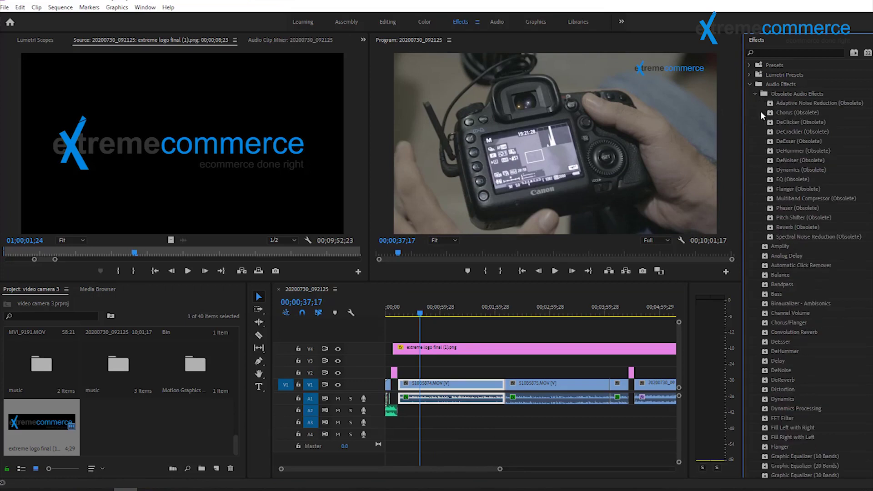
pyautogui.click(755, 94)
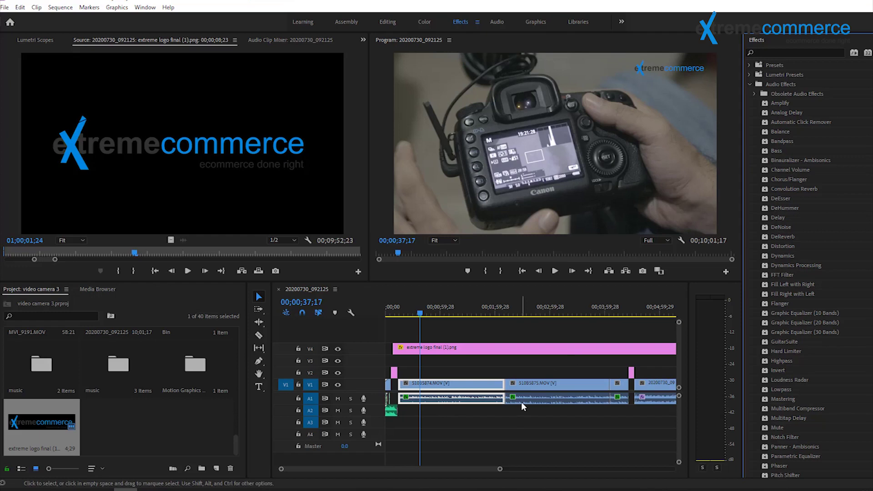
# - Replace the Audio Clip Mixer with the Audio Track Mixer through the Window menu
pyautogui.click(282, 40)
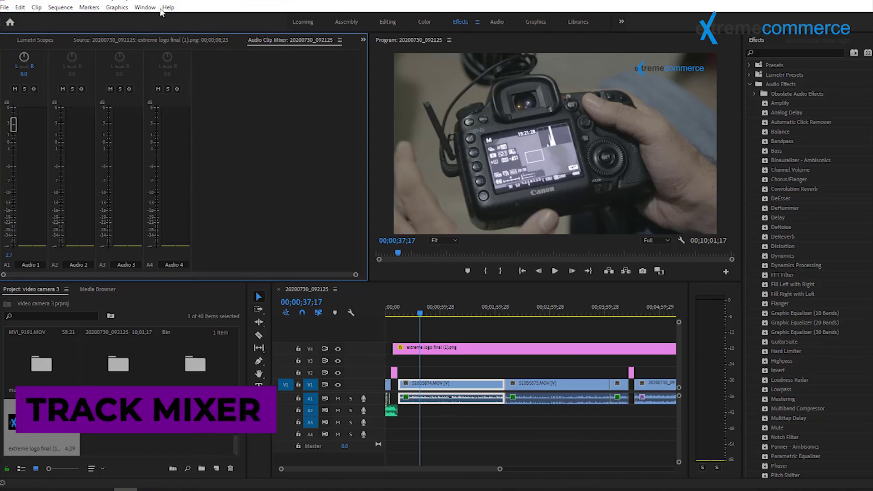
pyautogui.click(116, 7)
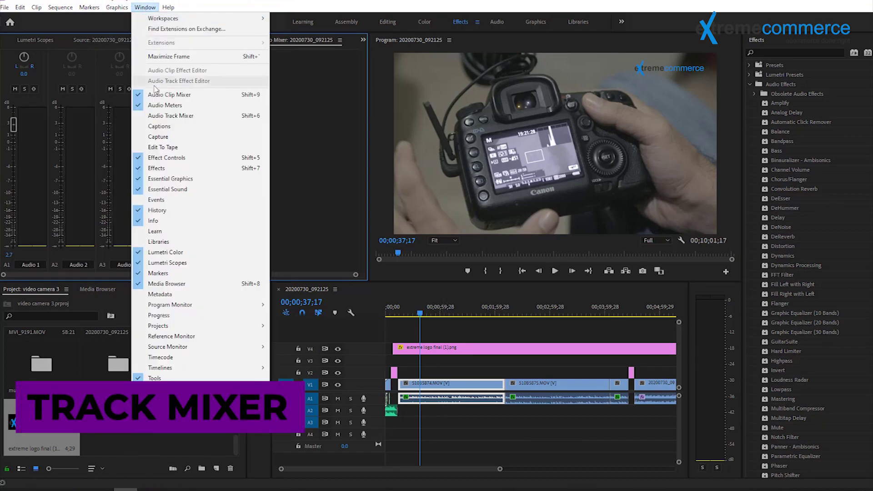
pyautogui.click(171, 115)
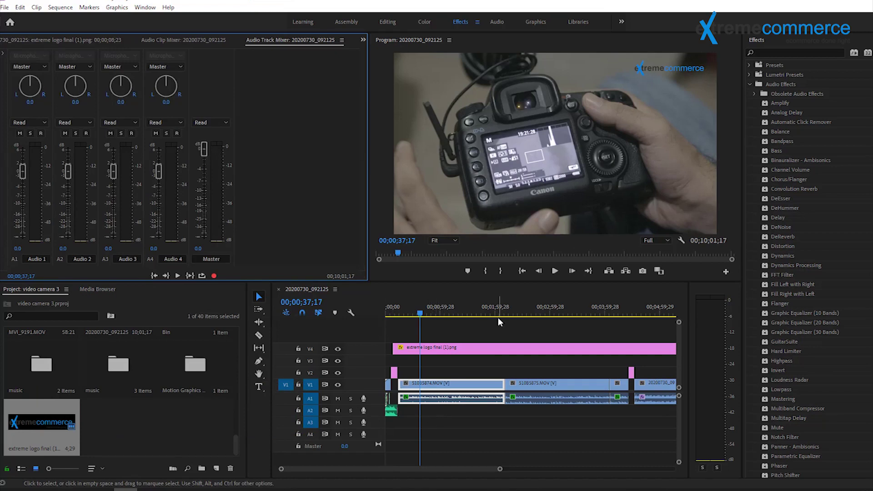
# - Play the sequence from about 1:11 to listen to the audio
pyautogui.click(422, 312)
pyautogui.moveTo(421, 313); pyautogui.dragTo(450, 313)
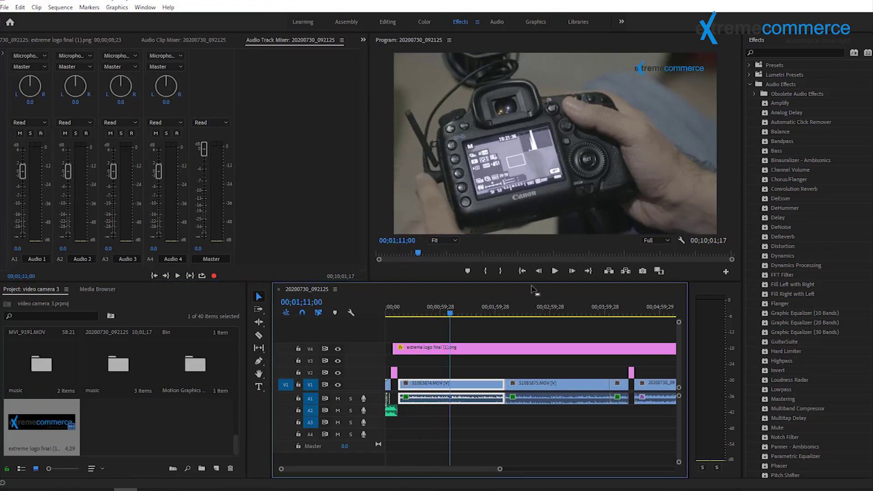
pyautogui.click(556, 271)
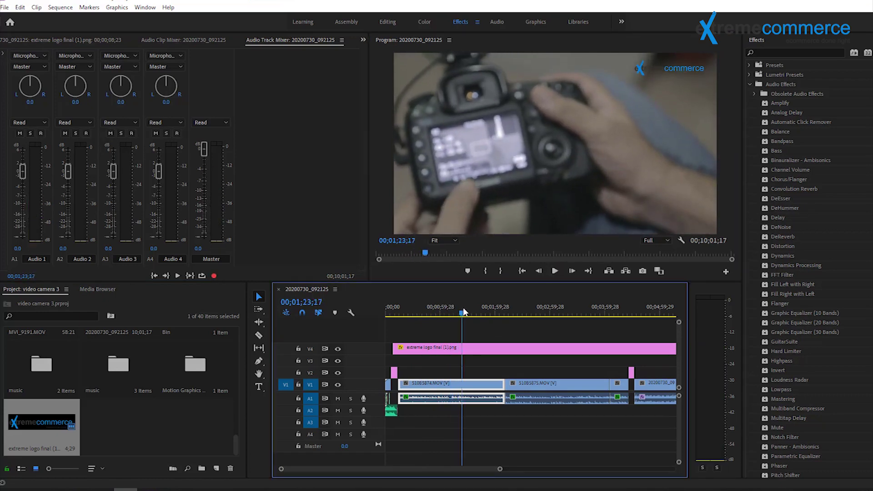
pyautogui.click(555, 271)
pyautogui.click(555, 271)
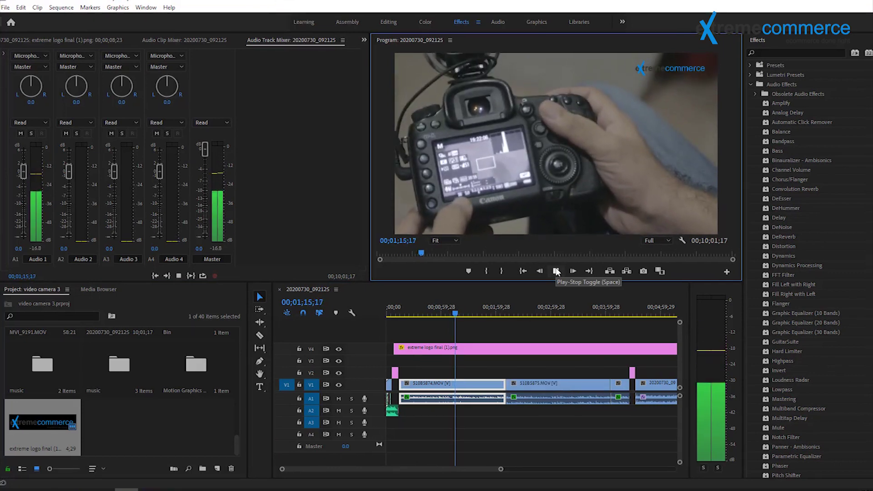
pyautogui.click(556, 271)
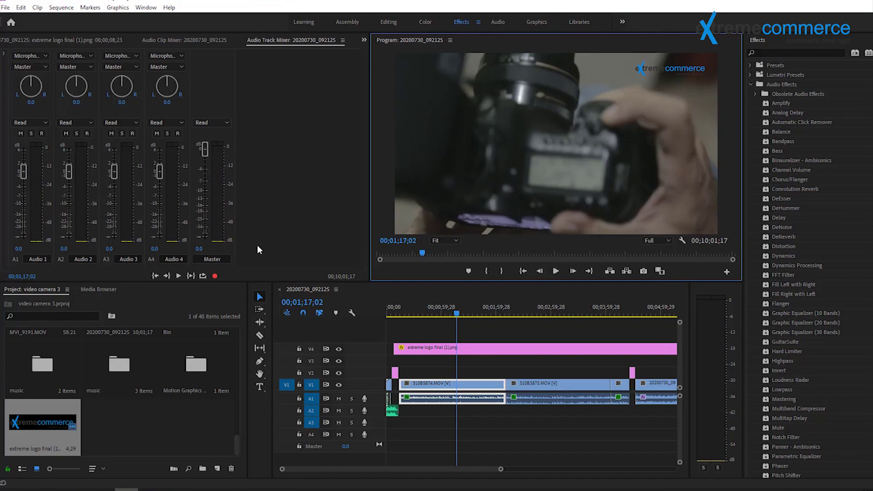
# - Play back with track A1 muted, unmute it, then return to the Audio Clip Mixer
pyautogui.click(339, 399)
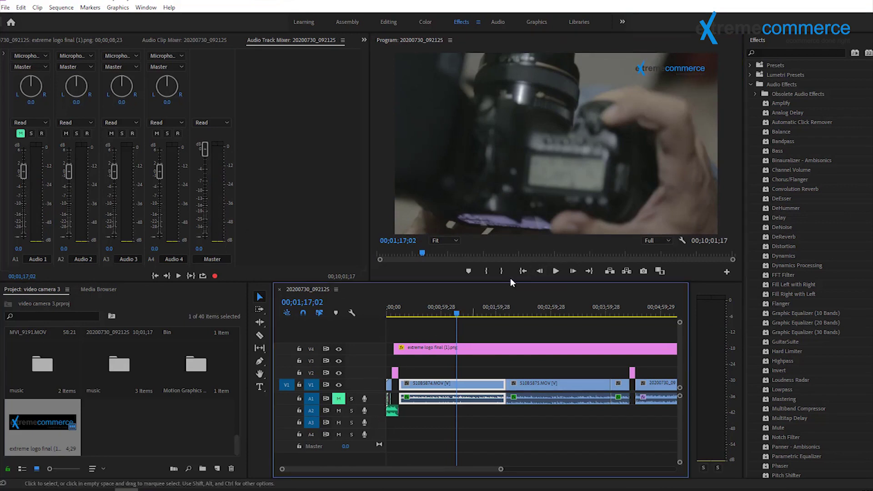
pyautogui.click(555, 271)
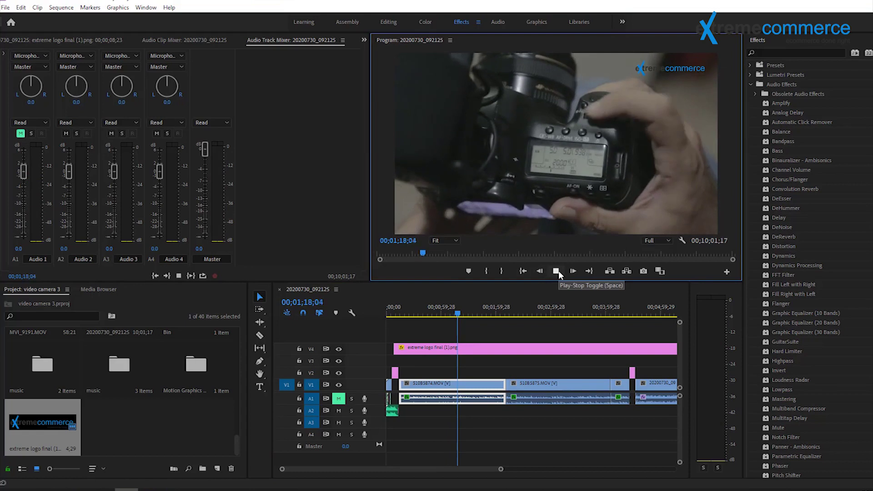
pyautogui.click(339, 398)
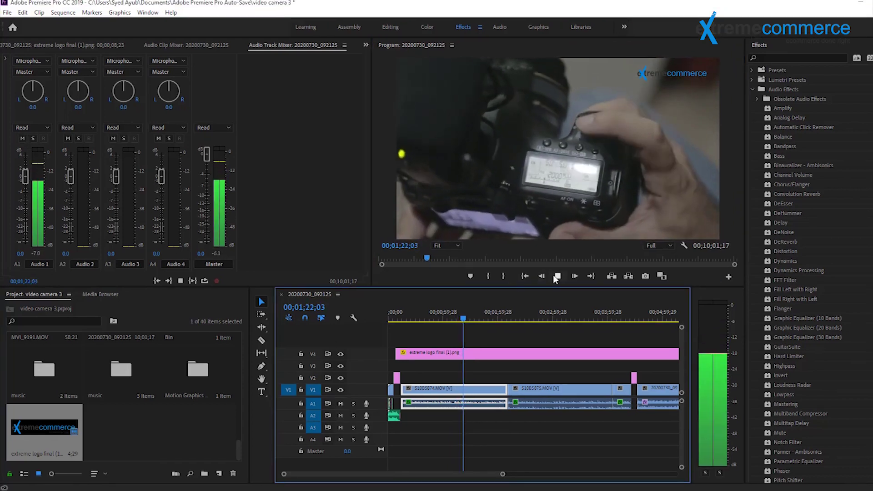
pyautogui.click(558, 277)
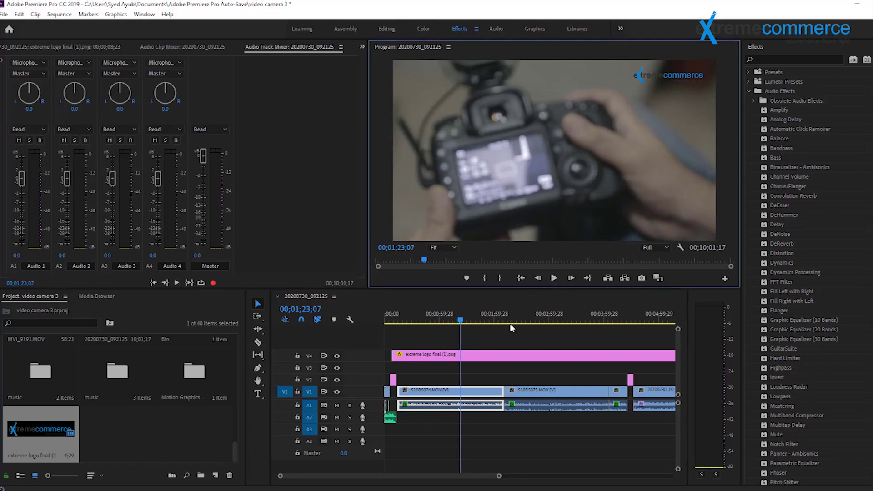
pyautogui.click(195, 47)
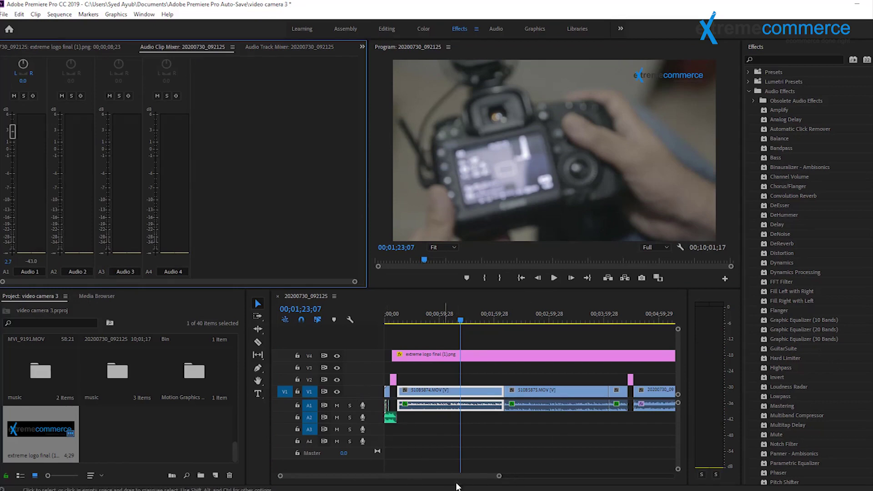
# - Zoom the timeline, select 510B5874.MOV, and show the Source Monitor with the extreme logo image
pyautogui.moveTo(499, 477); pyautogui.dragTo(436, 476)
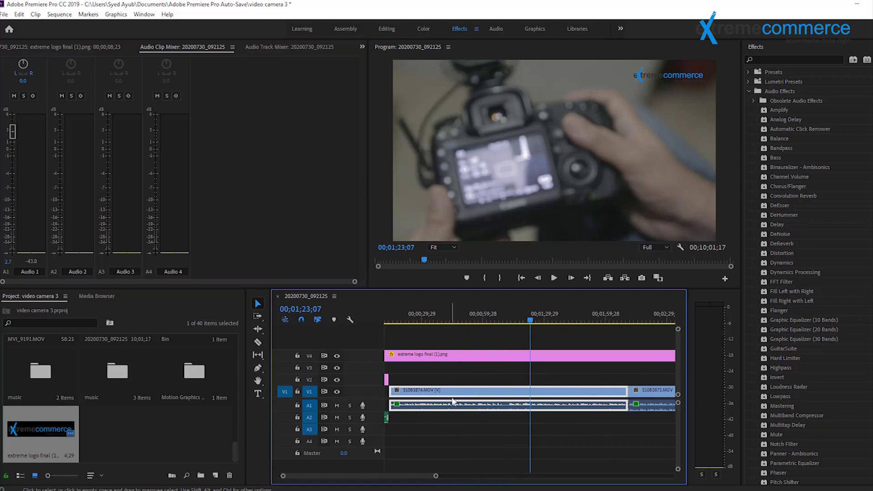
pyautogui.click(462, 424)
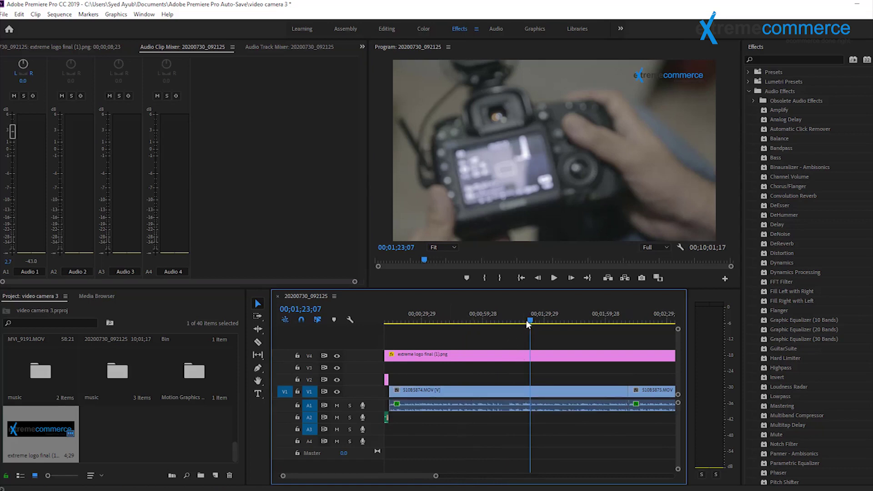
pyautogui.click(469, 393)
pyautogui.rightClick(469, 406)
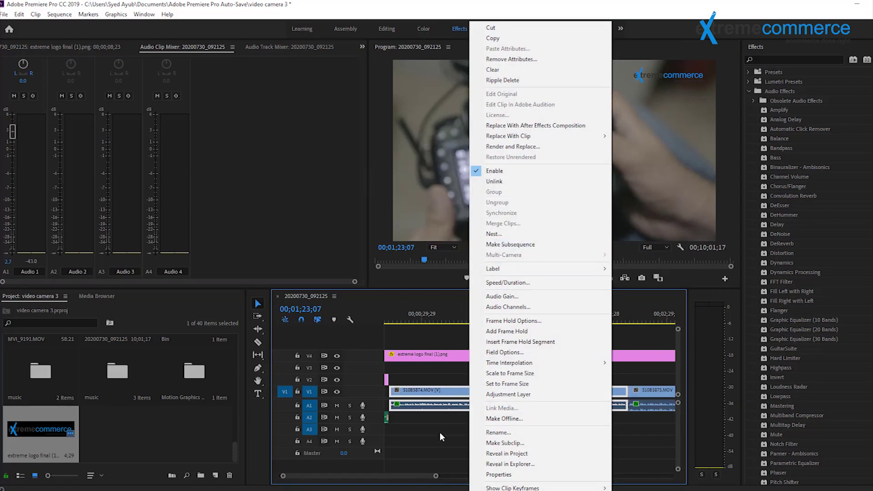
pyautogui.click(442, 402)
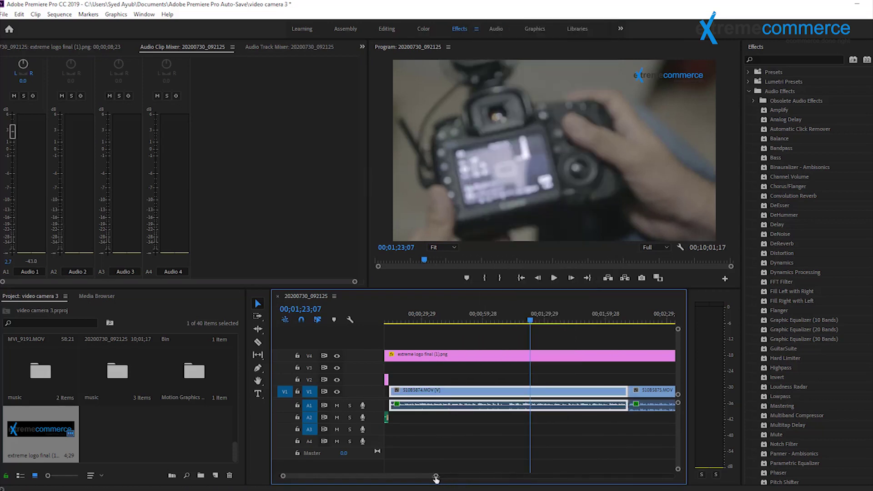
pyautogui.moveTo(435, 476); pyautogui.dragTo(427, 476)
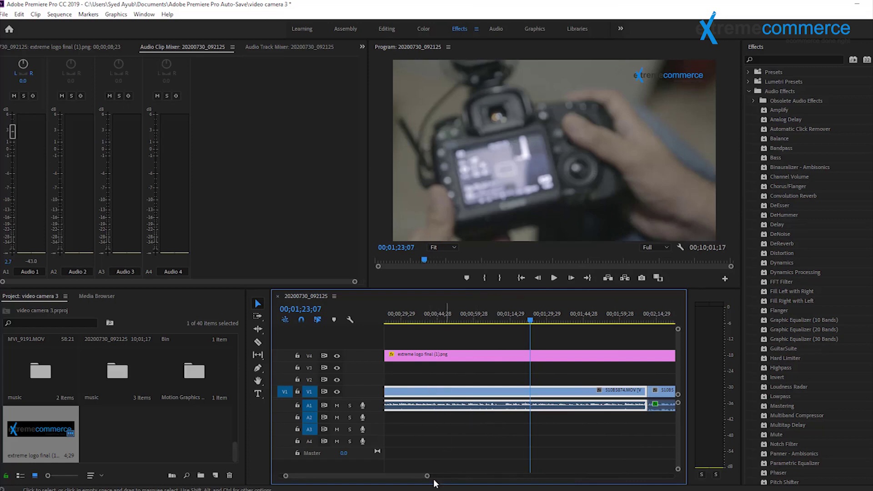
pyautogui.moveTo(426, 475); pyautogui.dragTo(463, 475)
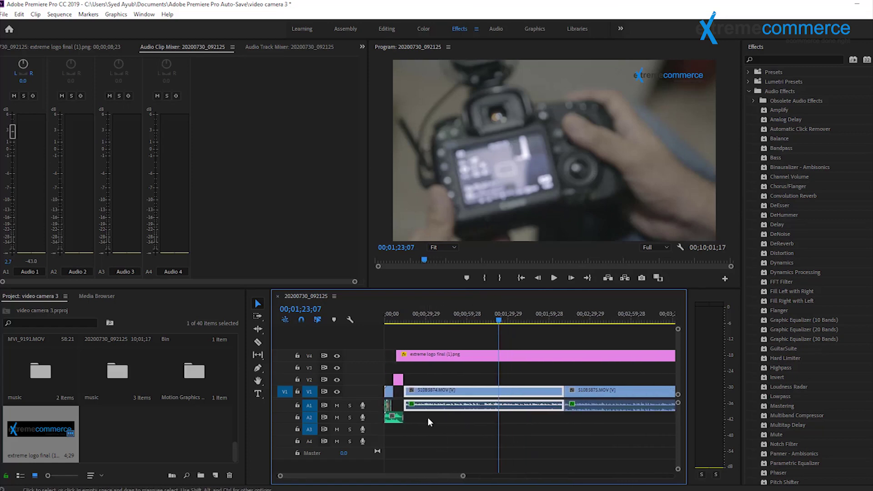
pyautogui.click(453, 426)
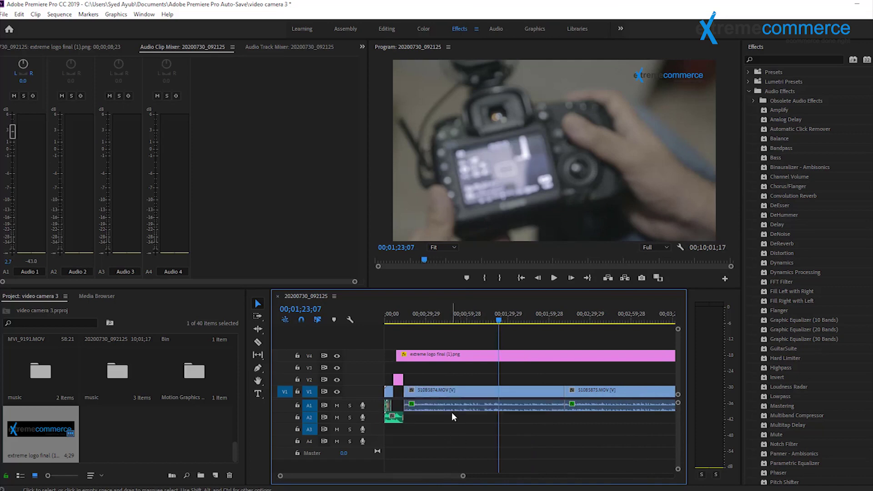
pyautogui.click(453, 404)
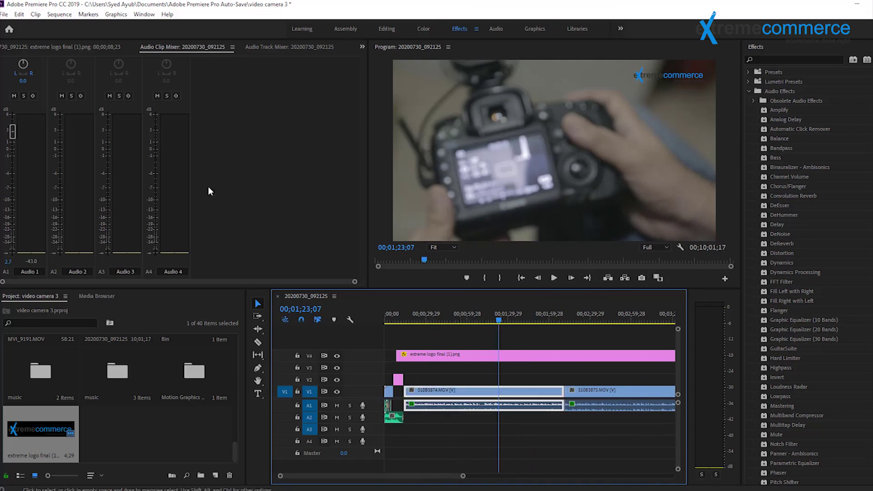
pyautogui.click(28, 48)
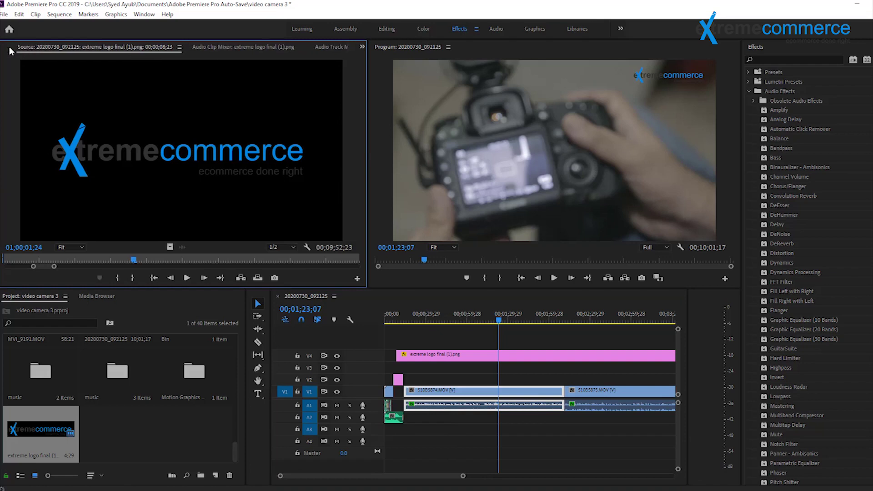
# - Show the Audio Clip Mixer and scrub the sequence, settling at 00;01;19;00
pyautogui.click(246, 46)
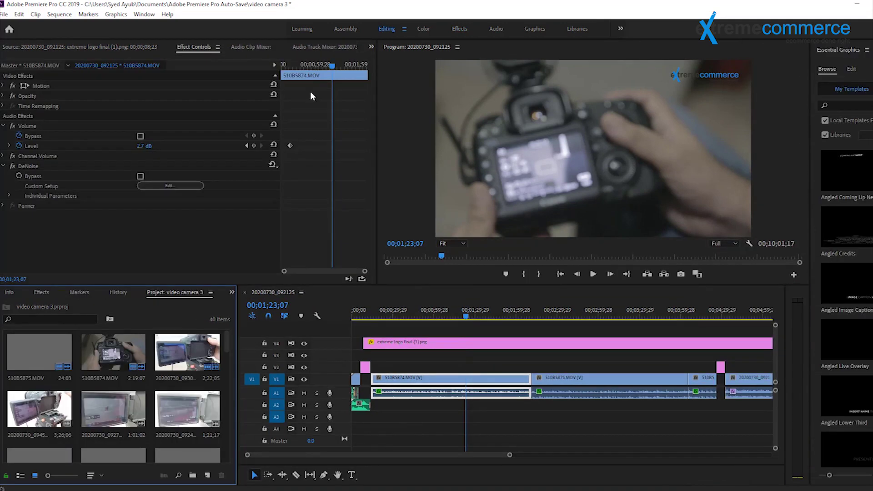
pyautogui.click(458, 317)
pyautogui.moveTo(458, 317); pyautogui.dragTo(541, 317)
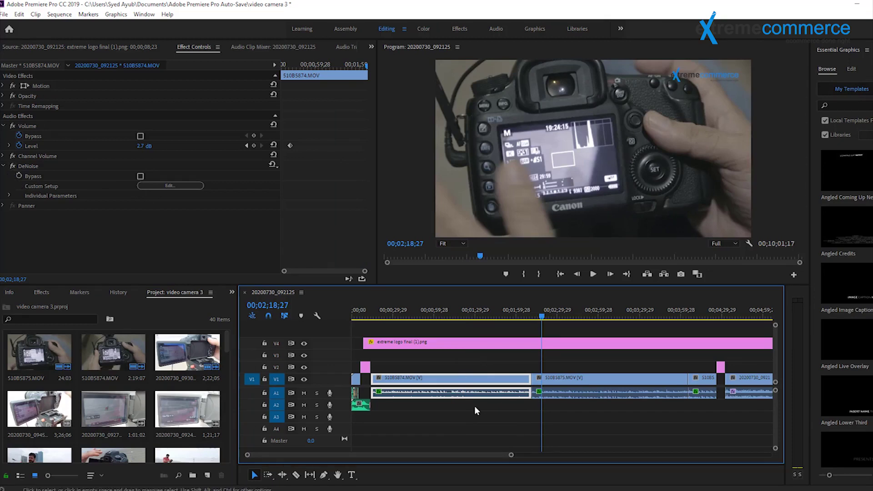
pyautogui.click(471, 312)
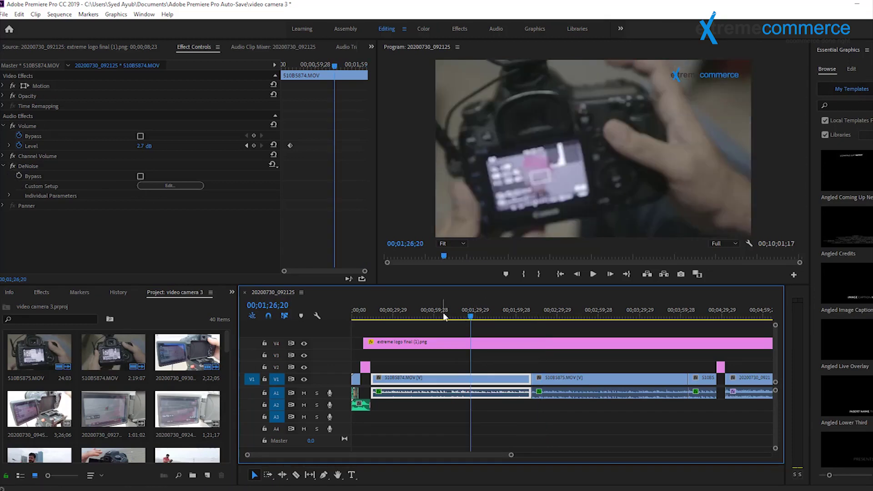
pyautogui.moveTo(465, 313); pyautogui.dragTo(460, 313)
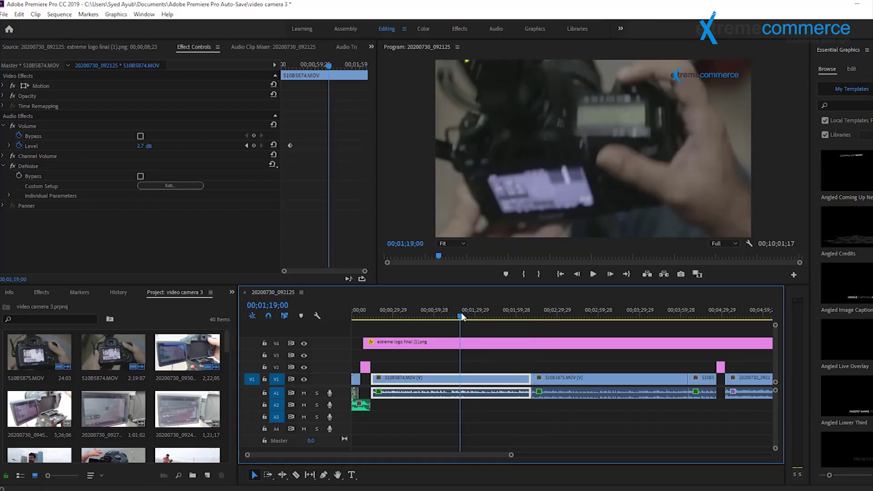
# - Cut the DeNoise effect from 510B5874.MOV, leaving its Volume at 2.7 dB
pyautogui.click(22, 166)
pyautogui.rightClick(23, 166)
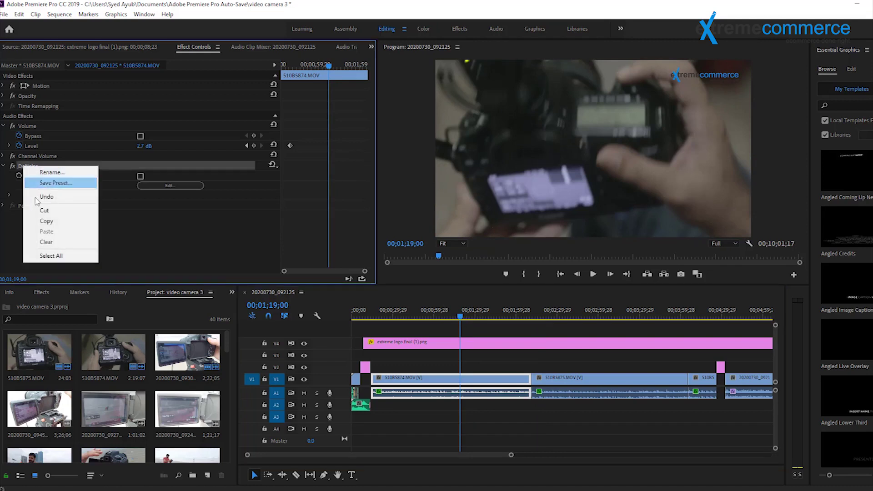
pyautogui.click(42, 210)
pyautogui.click(41, 214)
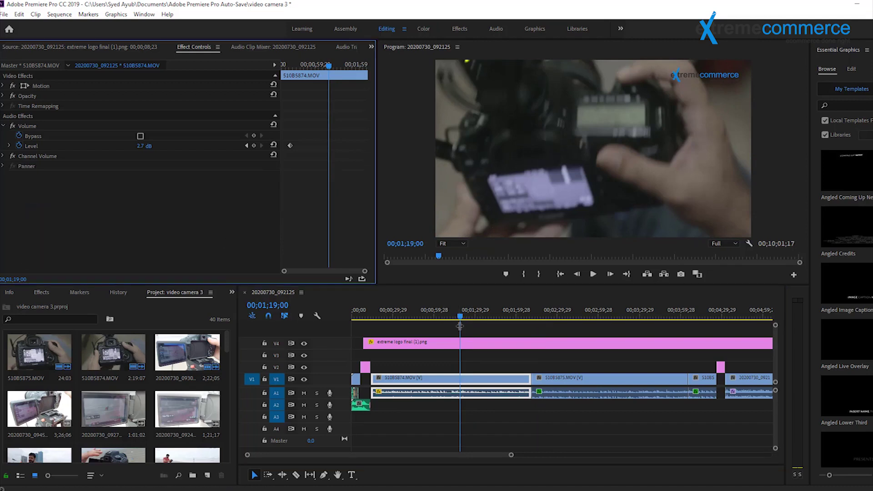
pyautogui.moveTo(460, 314); pyautogui.dragTo(447, 315)
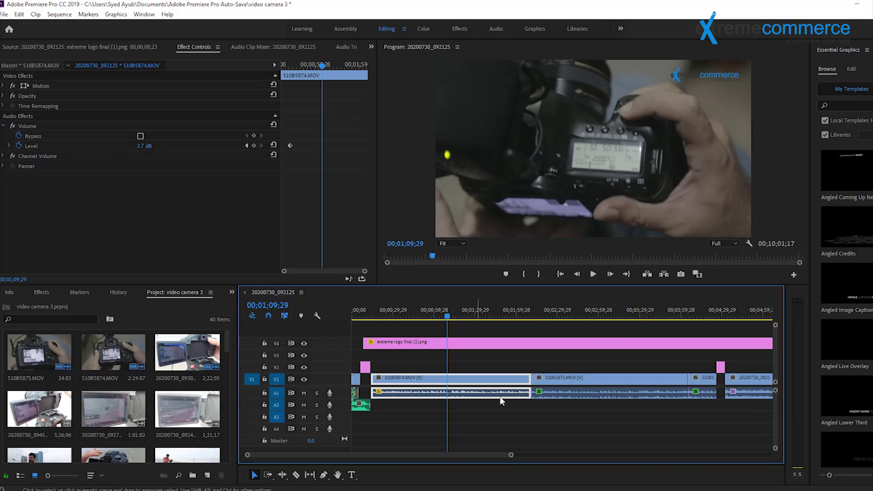
# - Place 20200730_093029.mp4 on V1/A1 after the last clip and select it
pyautogui.click(555, 396)
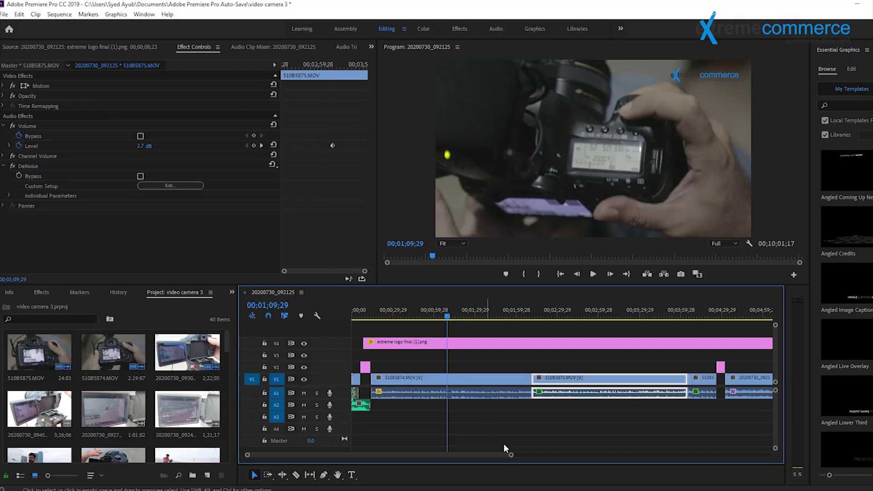
pyautogui.moveTo(511, 455)
pyautogui.mouseDown()
pyautogui.moveTo(429, 455)
pyautogui.moveTo(746, 455)
pyautogui.mouseUp()
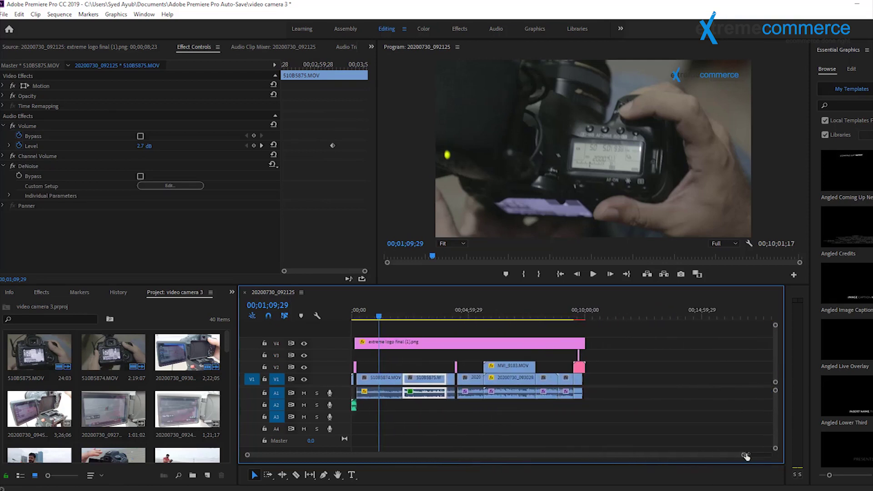
pyautogui.moveTo(187, 352); pyautogui.dragTo(595, 391)
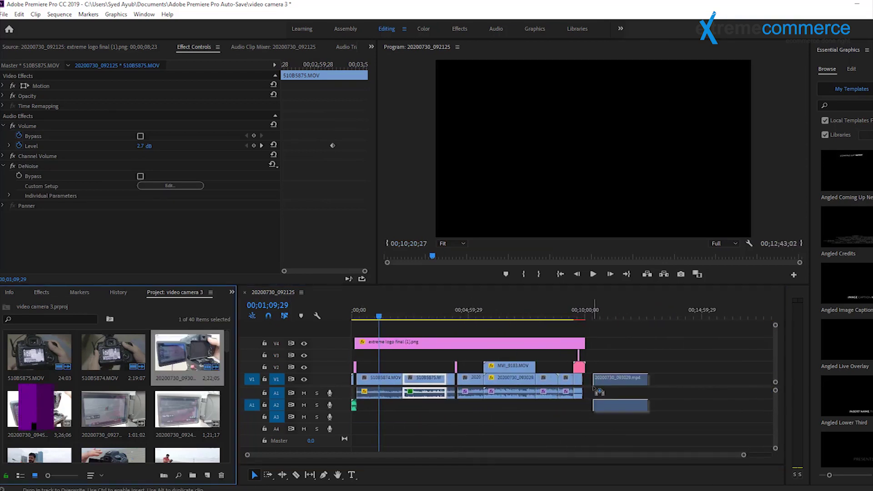
pyautogui.moveTo(597, 391); pyautogui.dragTo(622, 392)
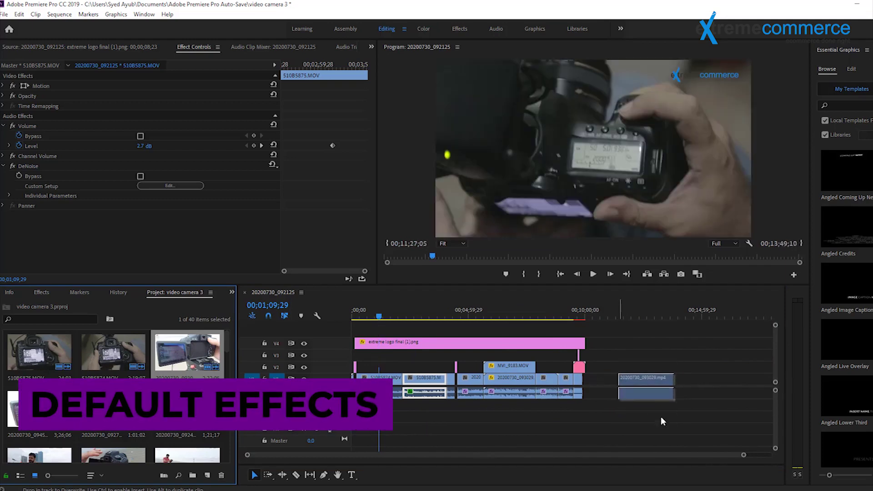
pyautogui.click(649, 395)
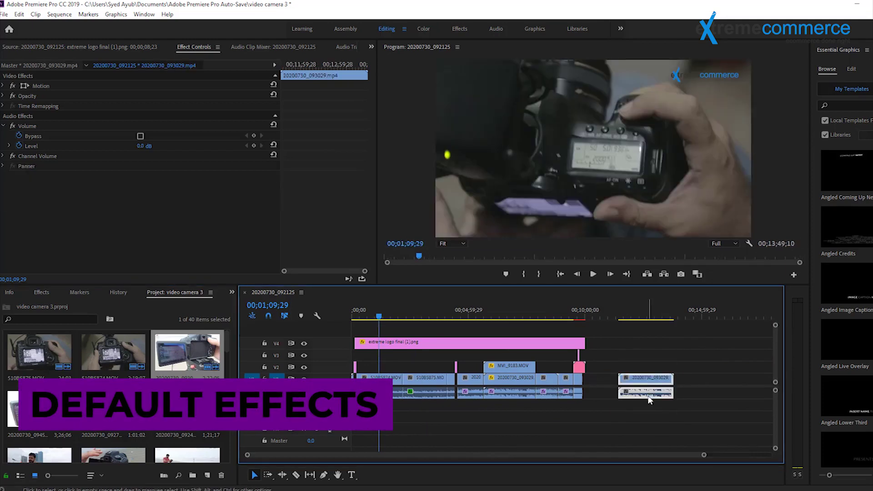
# - Move the playhead into the new clip and expand its Channel Volume Left and Right settings
pyautogui.click(613, 317)
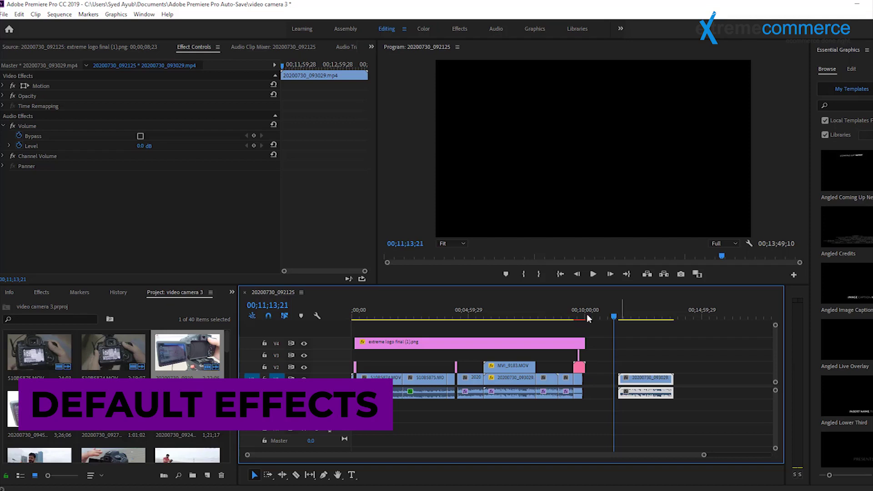
pyautogui.moveTo(611, 318); pyautogui.dragTo(621, 317)
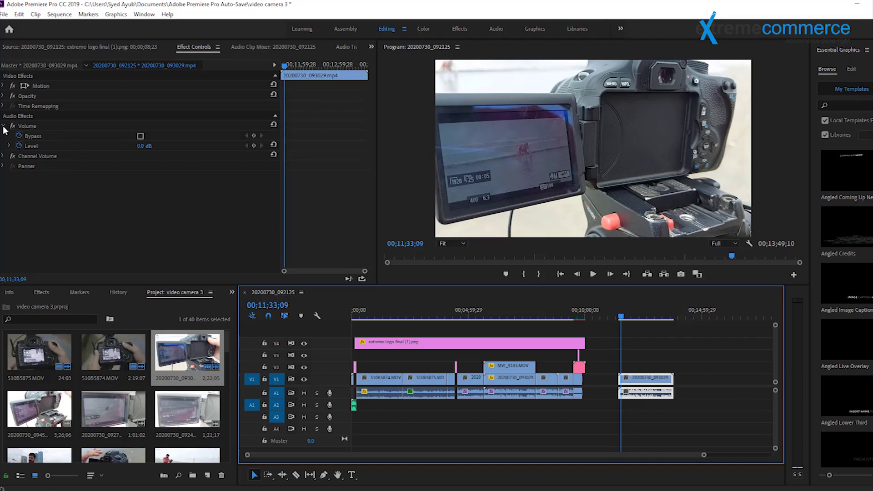
pyautogui.click(4, 156)
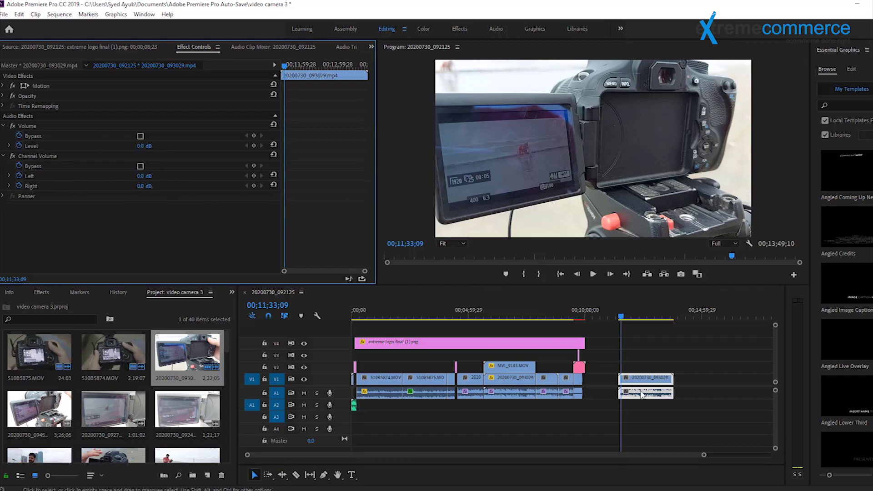
pyautogui.click(702, 455)
# - Zoom the timeline in and enlarge the Audio 1 track to show waveforms
pyautogui.press('=')
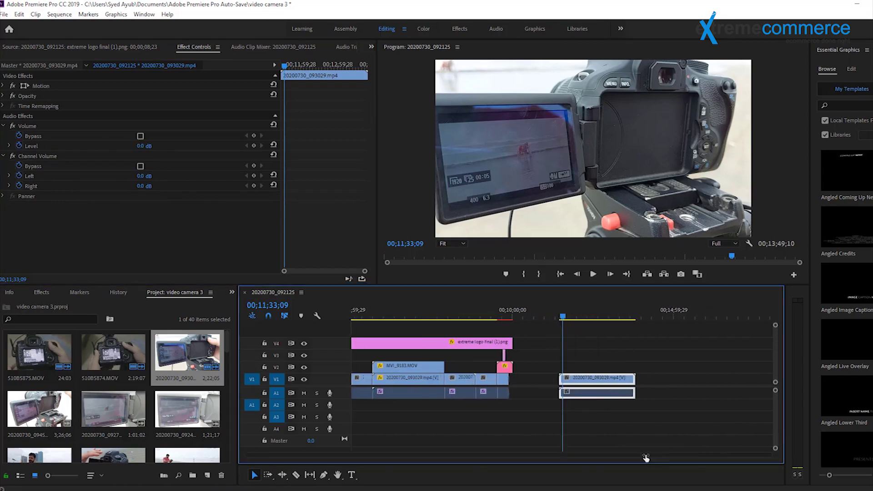
pyautogui.press('=')
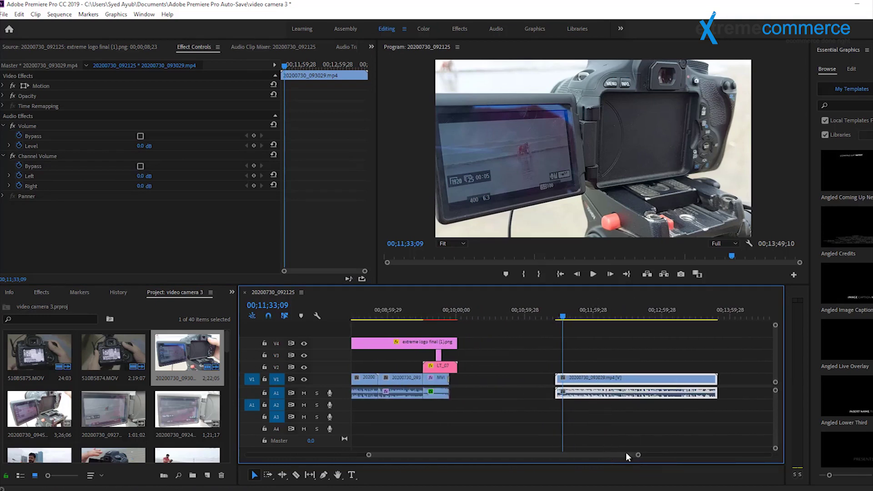
pyautogui.click(537, 398)
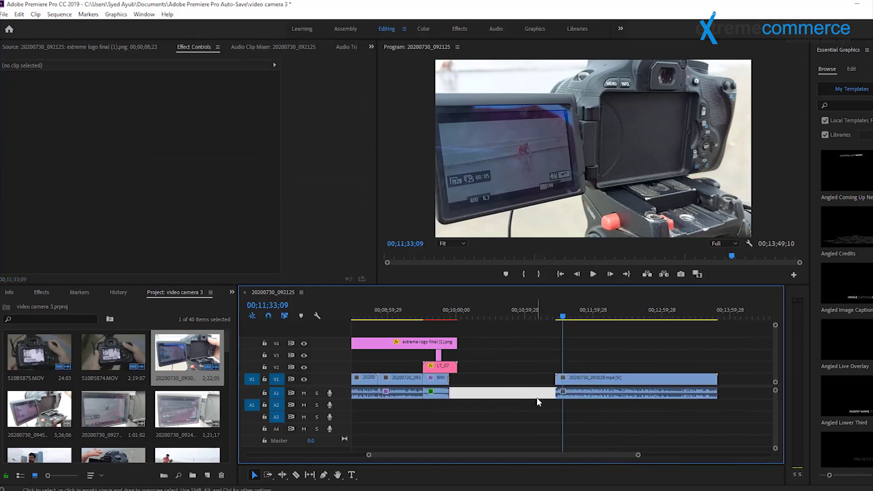
pyautogui.click(732, 398)
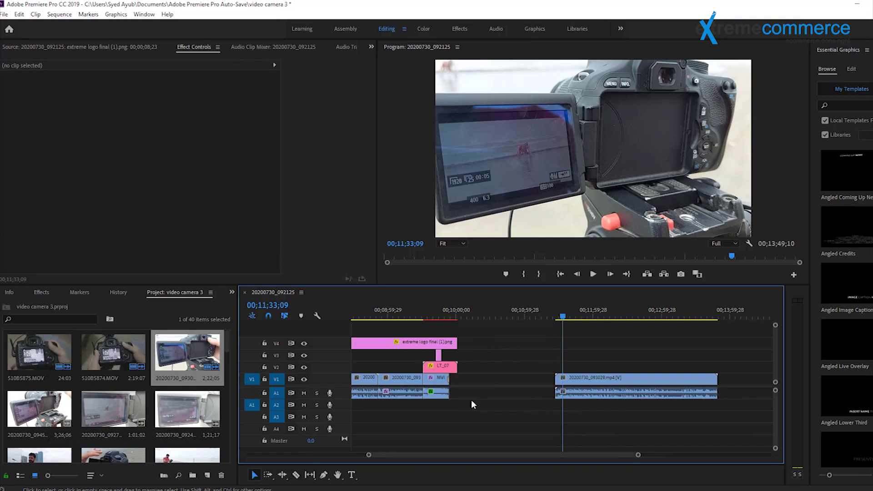
pyautogui.moveTo(774, 396); pyautogui.dragTo(774, 400)
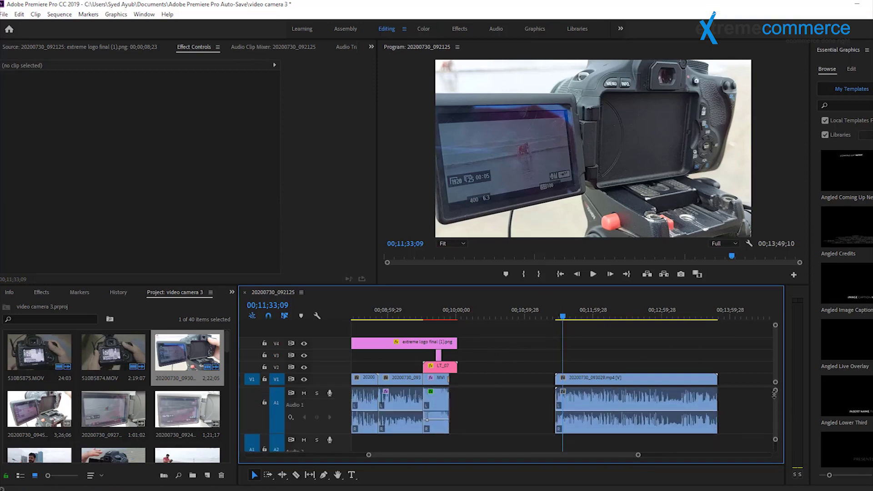
pyautogui.click(593, 315)
pyautogui.moveTo(592, 315); pyautogui.dragTo(585, 316)
# - Try lowering the new clip's volume to -5.2 dB, then restore it to 0.0 dB
pyautogui.click(602, 414)
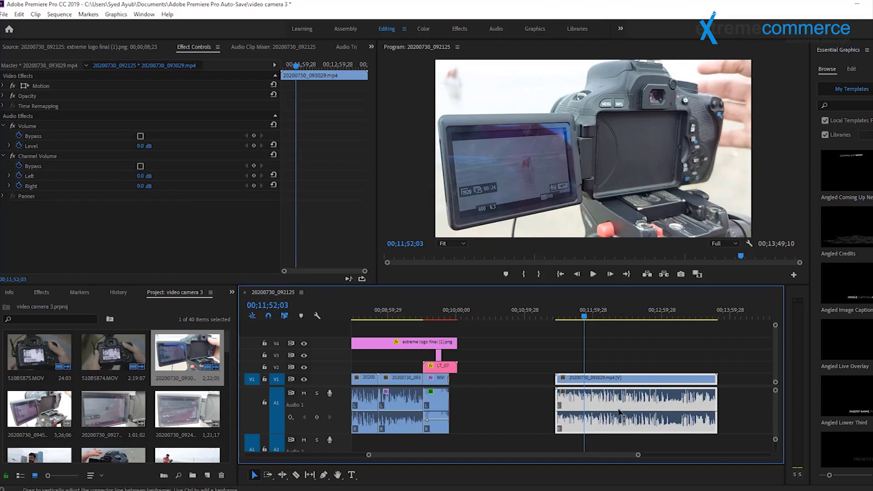
pyautogui.moveTo(622, 415)
pyautogui.mouseDown()
pyautogui.moveTo(622, 427)
pyautogui.moveTo(634, 411)
pyautogui.mouseUp()
pyautogui.moveTo(634, 411); pyautogui.dragTo(634, 412)
pyautogui.moveTo(642, 411); pyautogui.dragTo(642, 412)
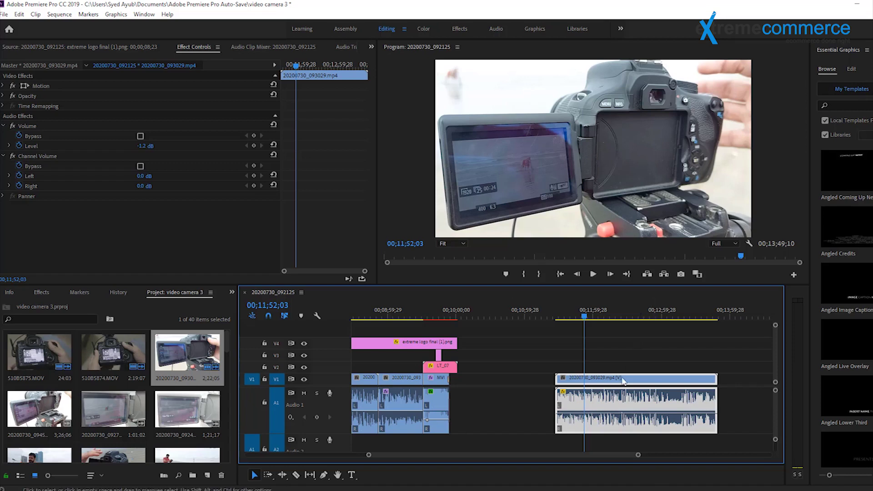
pyautogui.moveTo(630, 415); pyautogui.dragTo(630, 421)
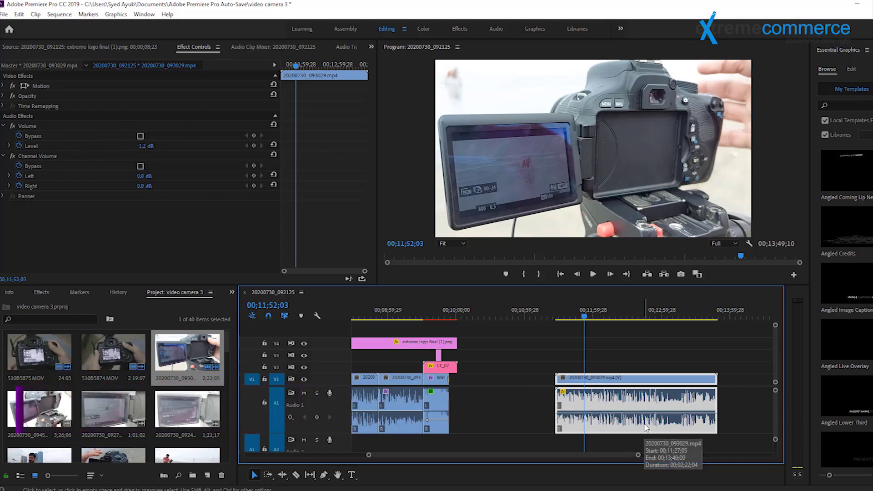
pyautogui.moveTo(646, 427); pyautogui.dragTo(645, 412)
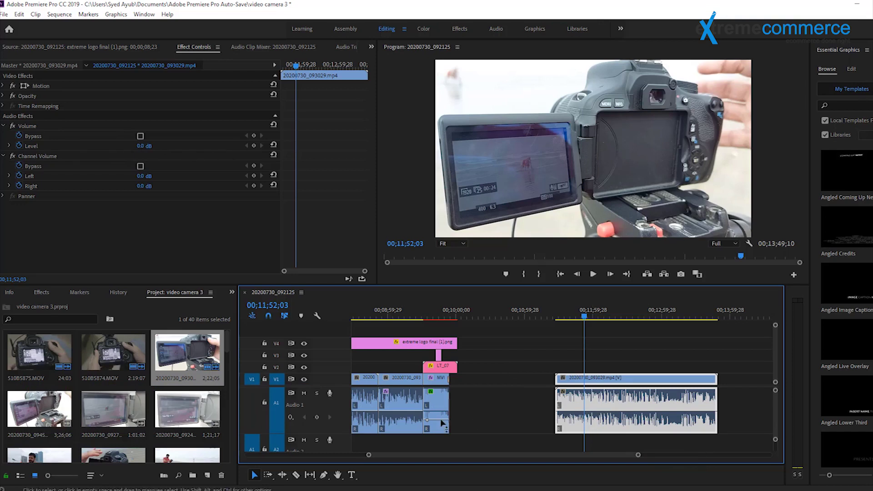
pyautogui.moveTo(583, 316); pyautogui.dragTo(551, 315)
# - Open the new clip in the Source Monitor and play the sequence from 00;12;04;21
pyautogui.click(598, 316)
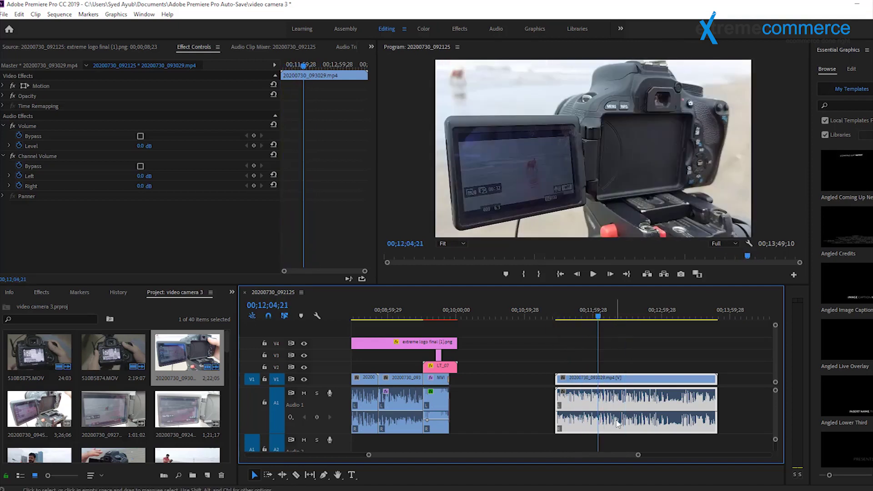
pyautogui.doubleClick(636, 424)
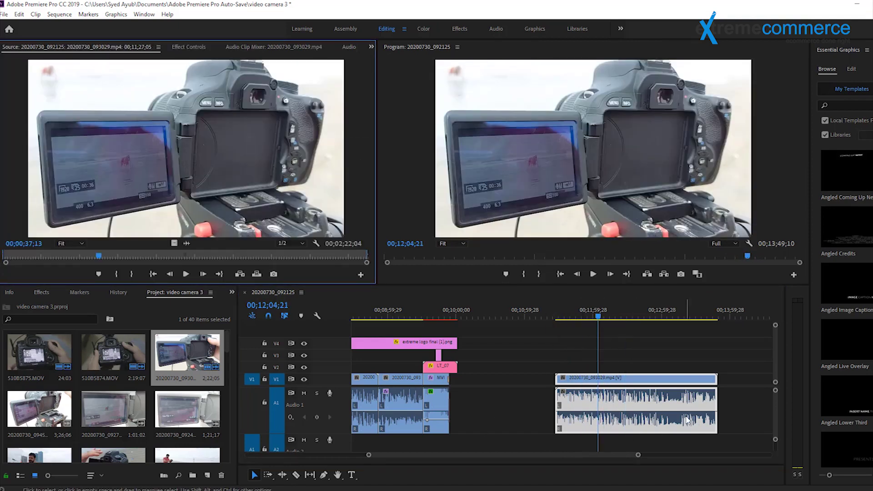
pyautogui.click(594, 275)
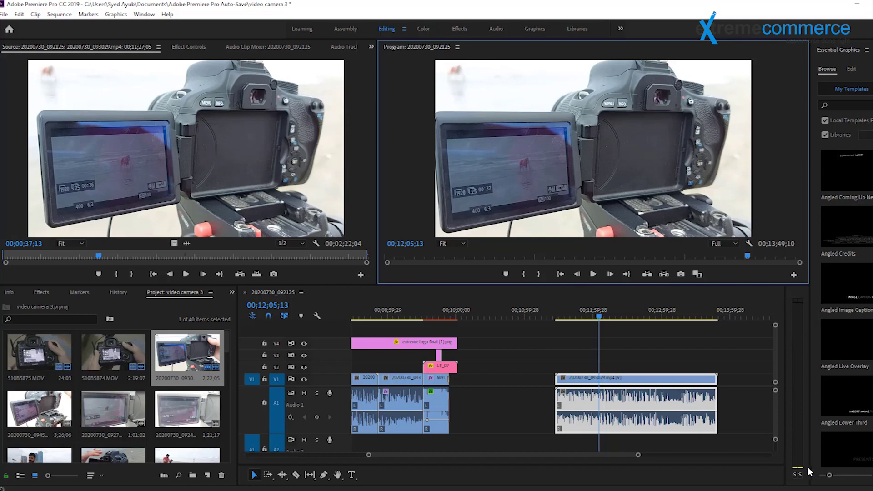
pyautogui.click(596, 276)
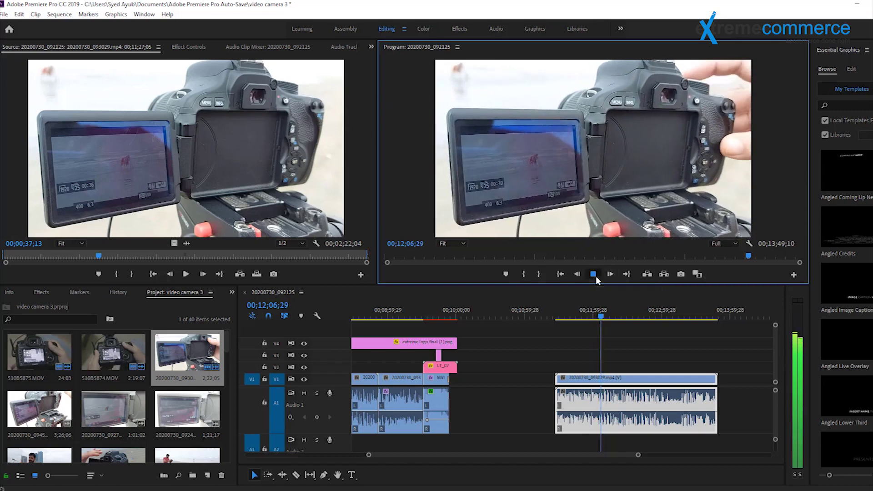
pyautogui.click(595, 277)
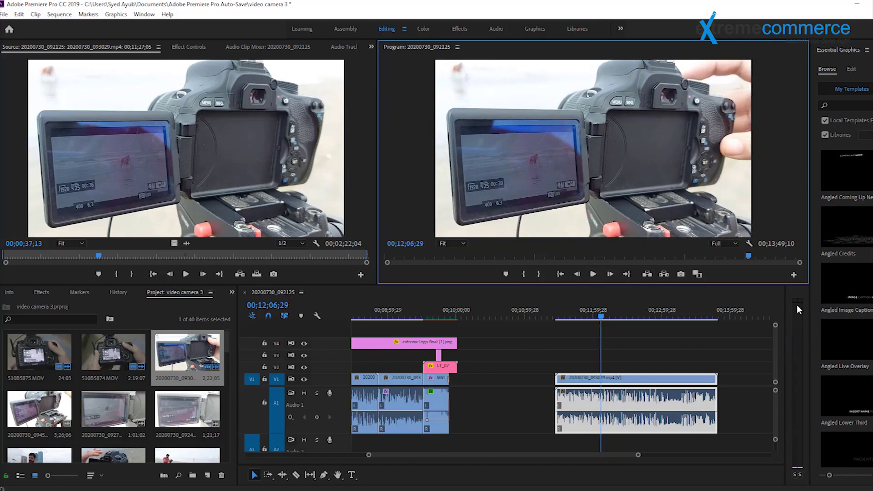
# - Play back with Audio 1 muted then unmuted, then show the Audio Clip Mixer
pyautogui.click(304, 393)
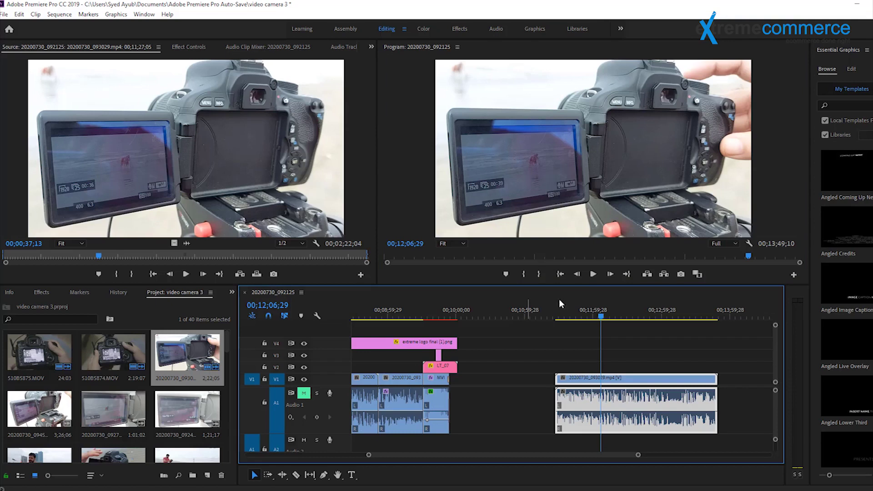
pyautogui.click(592, 275)
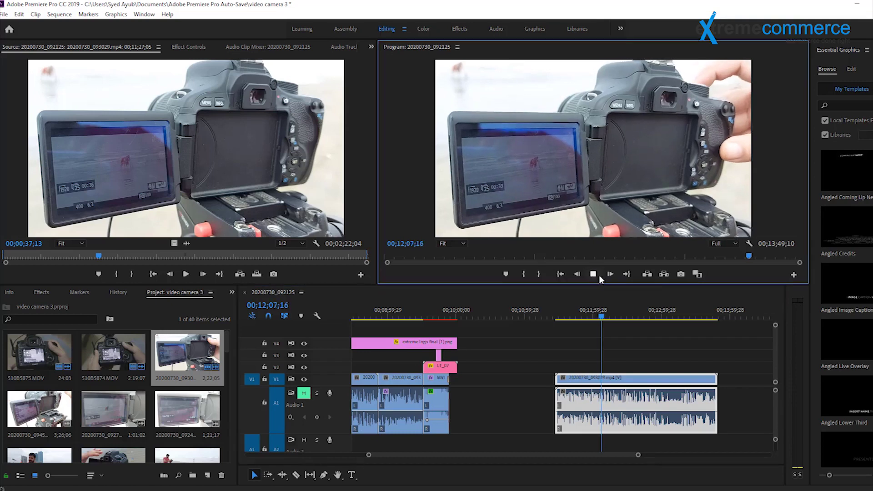
pyautogui.click(304, 393)
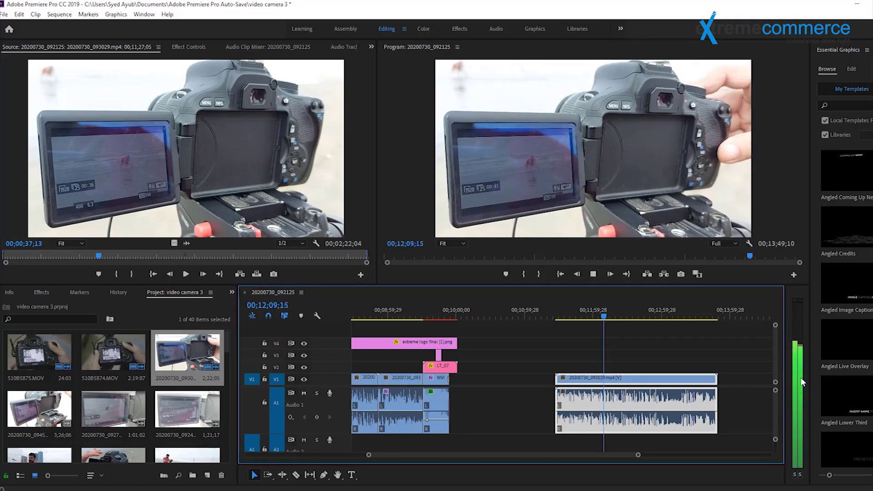
pyautogui.click(592, 275)
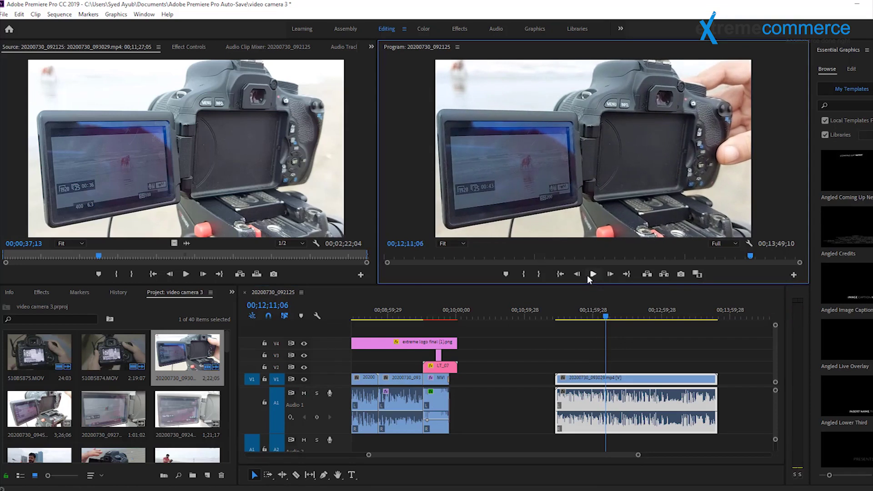
pyautogui.click(588, 276)
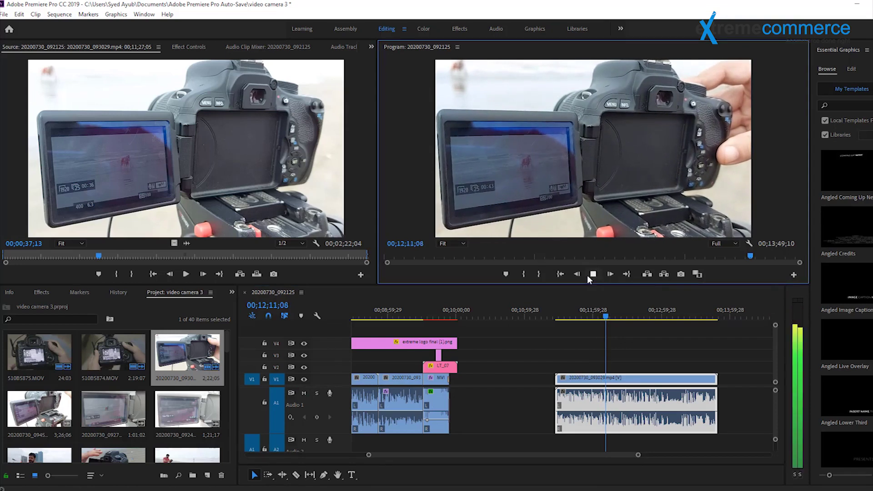
pyautogui.click(588, 276)
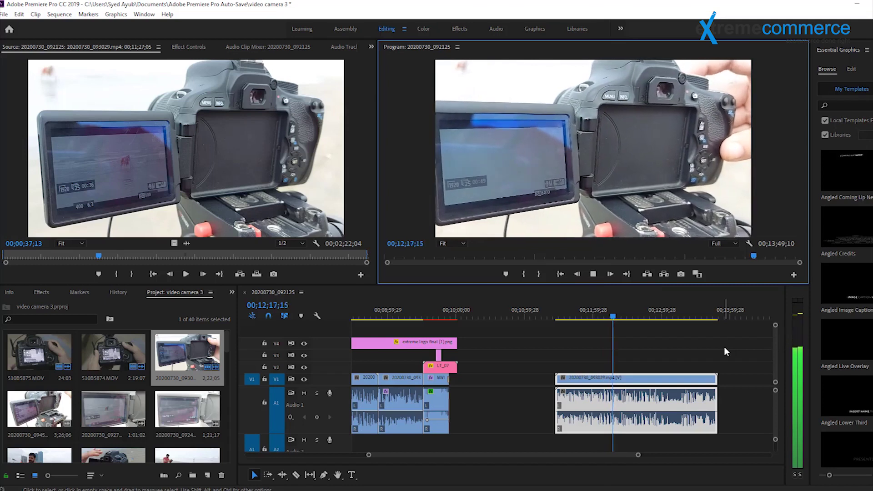
pyautogui.click(593, 277)
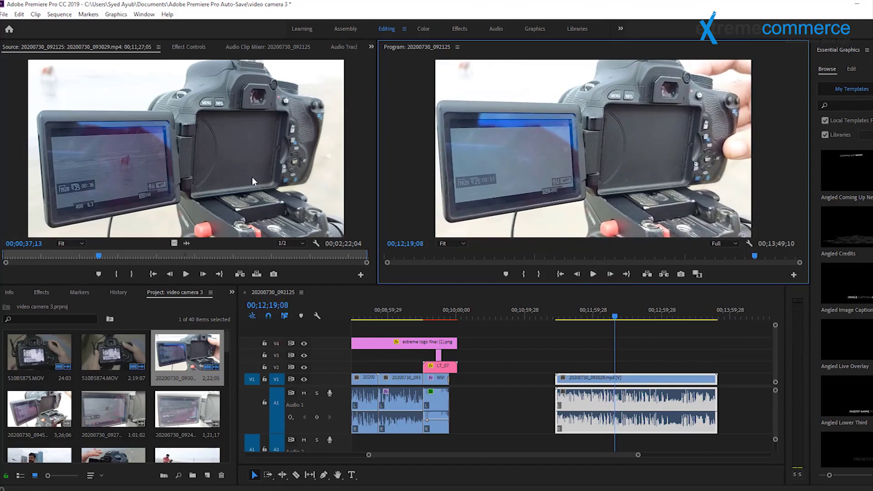
pyautogui.click(665, 303)
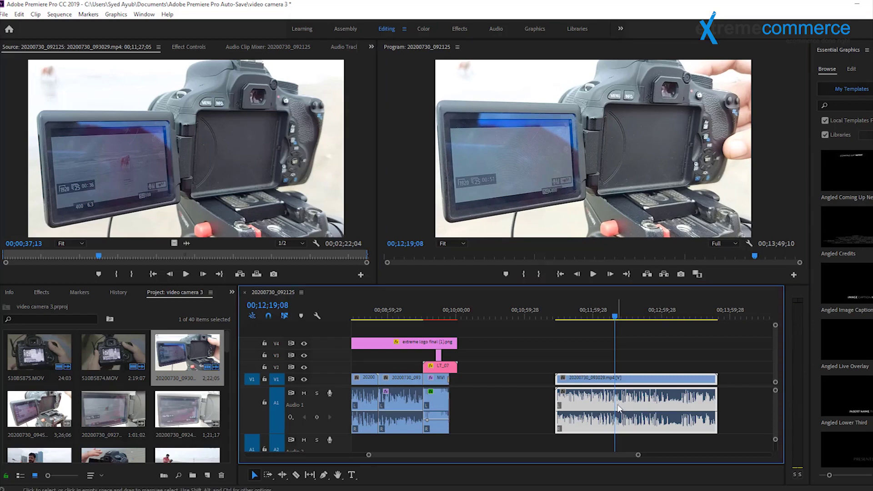
pyautogui.click(247, 48)
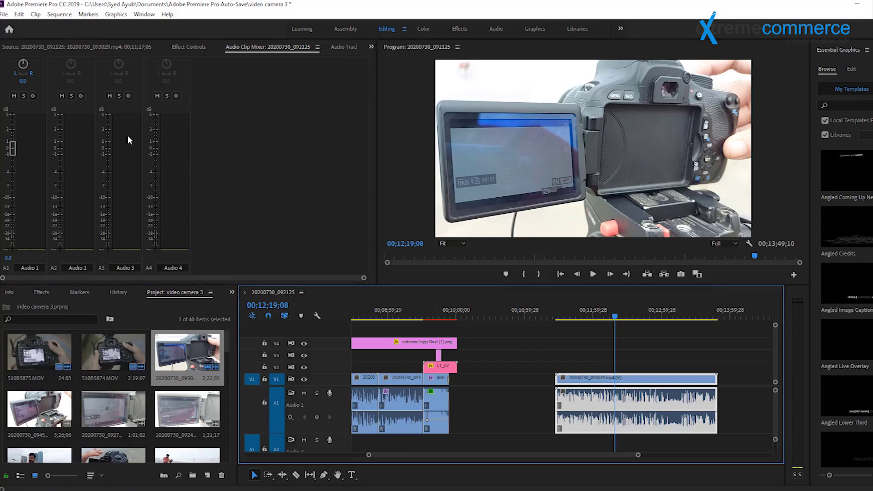
# - Open the Audio Track Mixer, preview playback, and lower the Master fader to about -2.8 dB
pyautogui.hotkey('shift', '3')
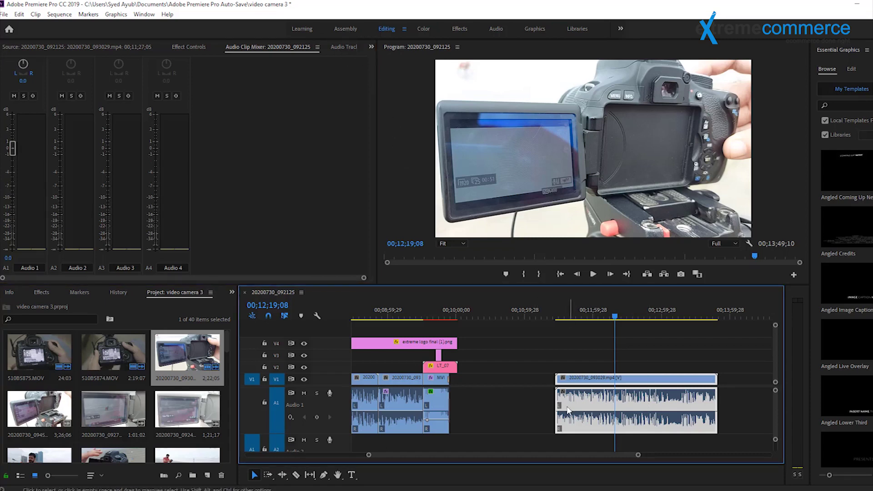
pyautogui.click(349, 48)
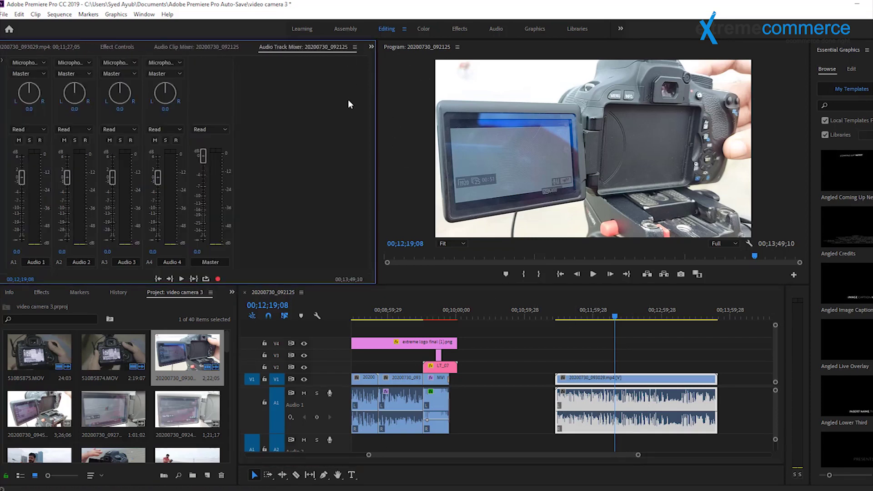
pyautogui.click(594, 273)
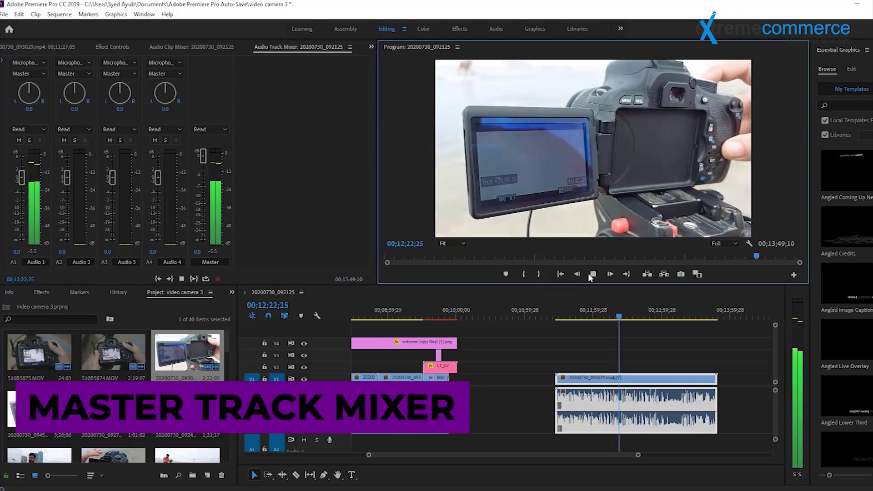
pyautogui.press('space')
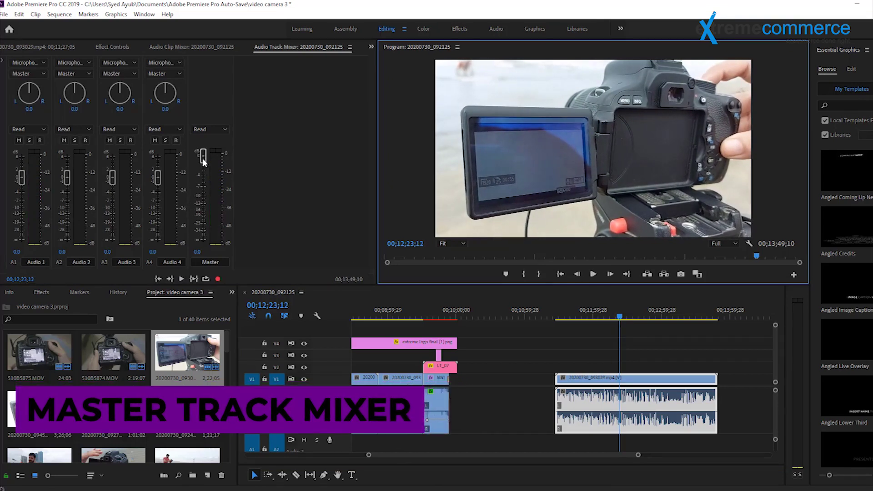
pyautogui.moveTo(203, 156)
pyautogui.mouseDown()
pyautogui.moveTo(203, 173)
pyautogui.moveTo(204, 161)
pyautogui.mouseUp()
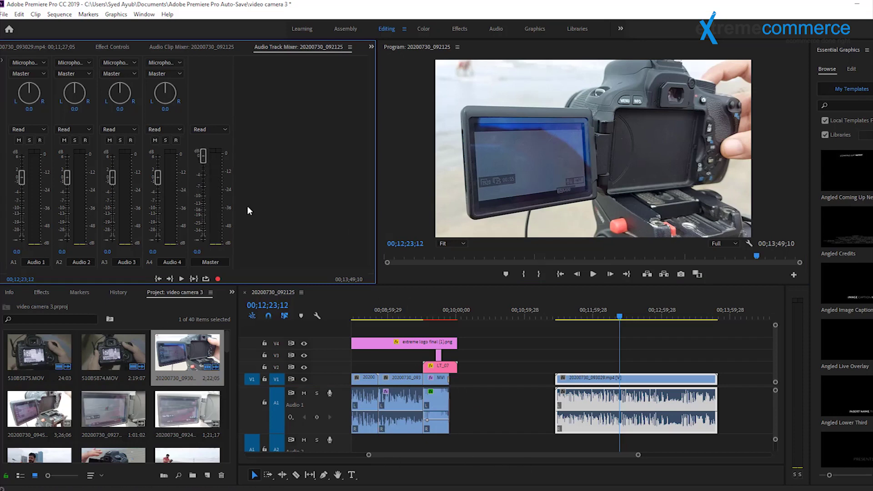
# - Scroll the timeline and select the middle, first and 20200730_093029 clips in turn
pyautogui.moveTo(635, 455); pyautogui.dragTo(574, 455)
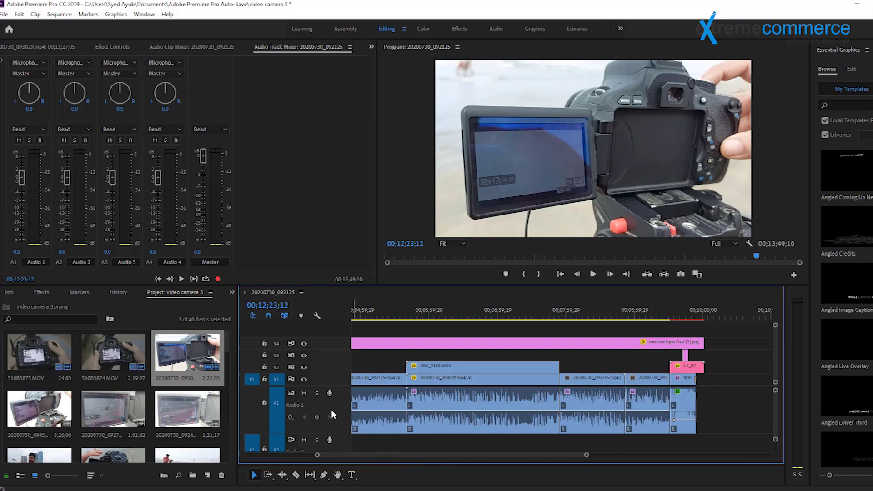
pyautogui.moveTo(518, 455)
pyautogui.mouseDown()
pyautogui.moveTo(577, 457)
pyautogui.moveTo(570, 457)
pyautogui.mouseUp()
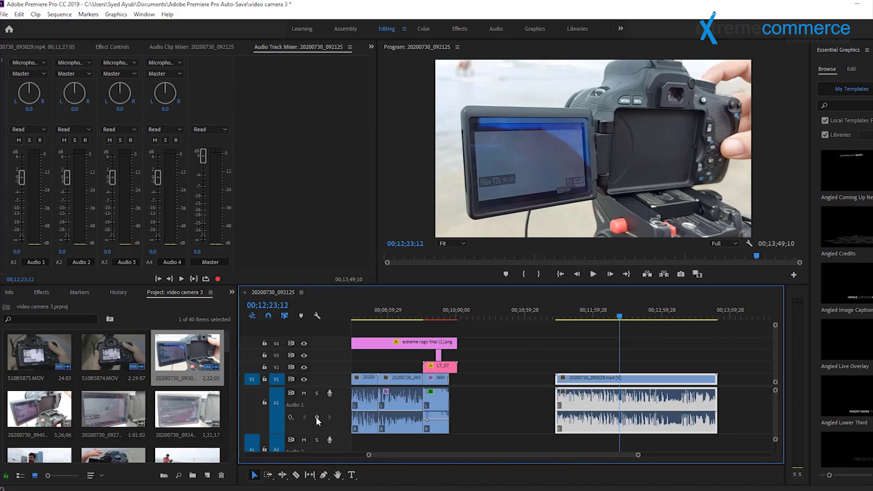
pyautogui.click(414, 404)
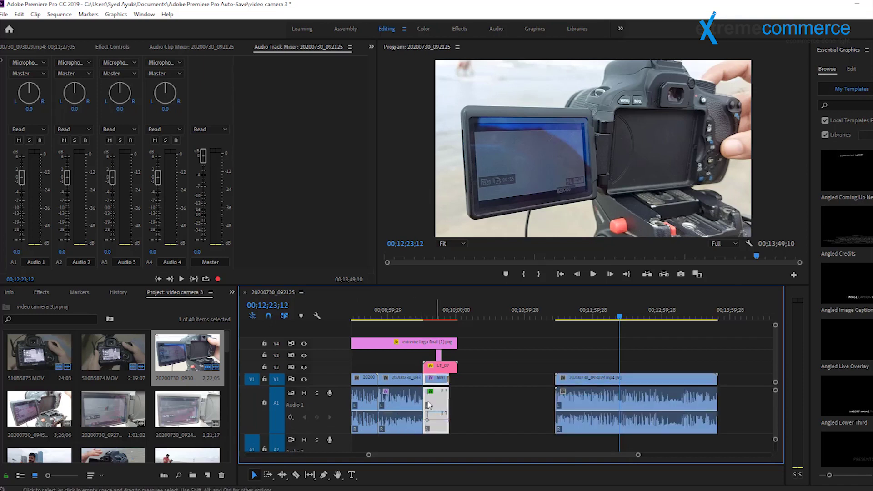
pyautogui.click(361, 402)
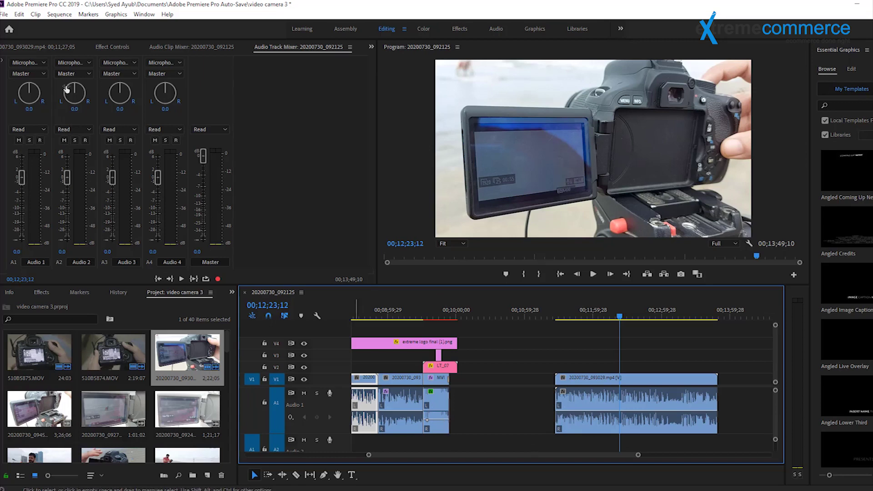
pyautogui.click(572, 404)
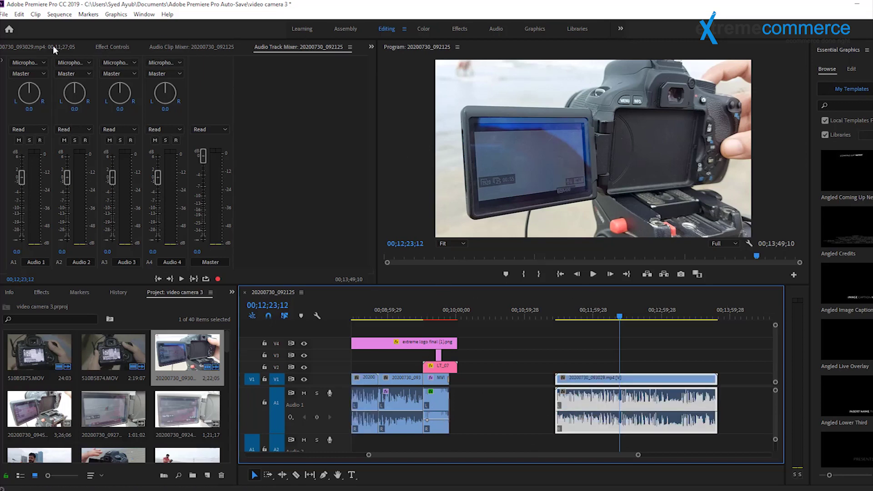
pyautogui.click(230, 48)
pyautogui.click(112, 46)
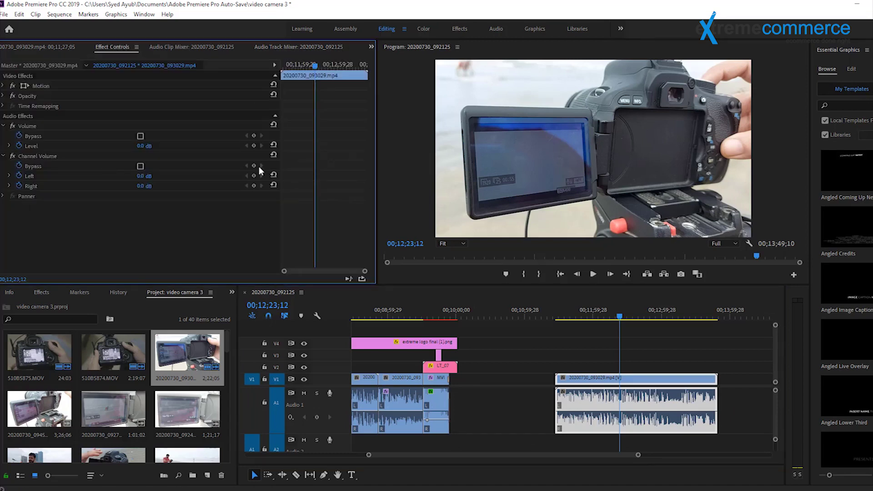
pyautogui.click(431, 403)
pyautogui.click(376, 400)
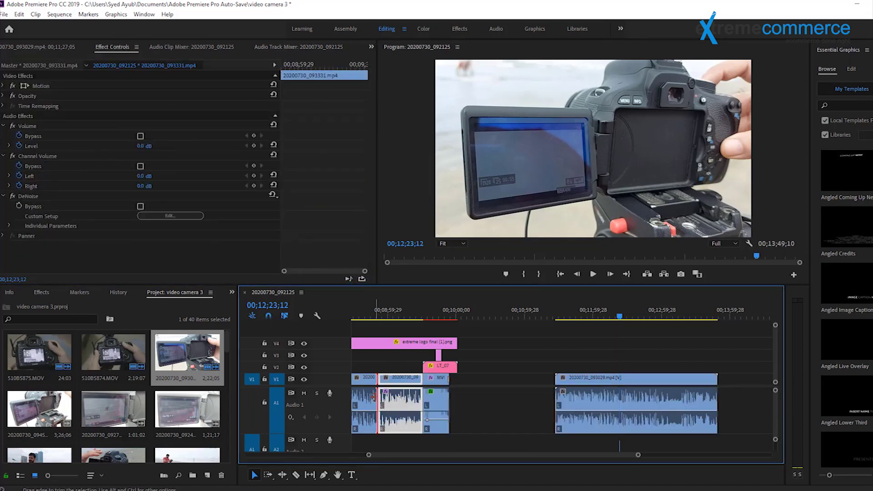
pyautogui.click(645, 396)
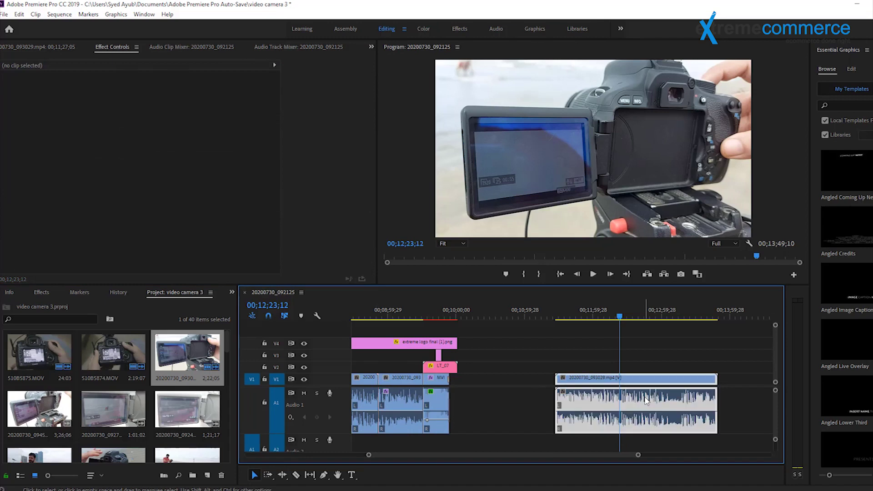
pyautogui.click(322, 47)
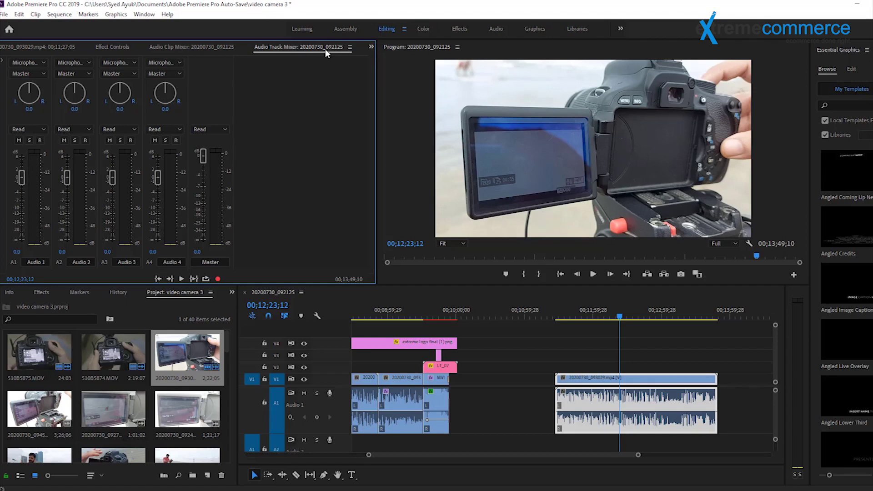
# - Close the Audio Track Mixer panel and switch between Effect Controls and the Source monitor
pyautogui.click(349, 47)
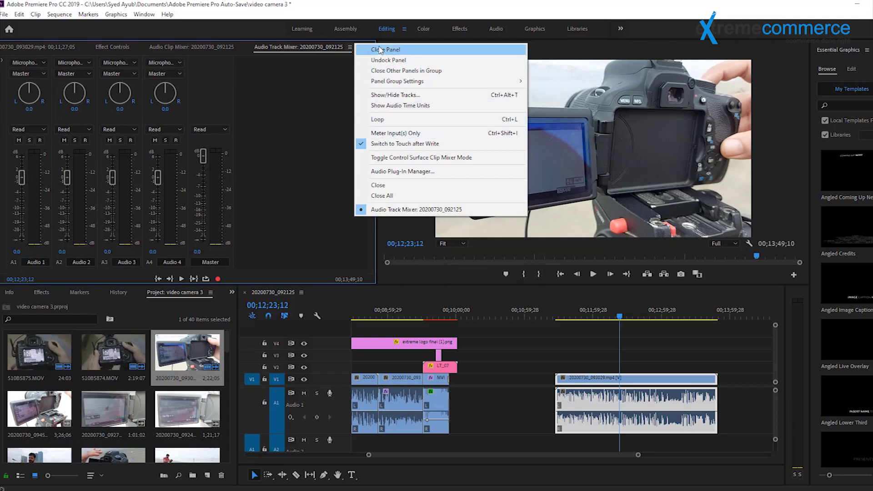
pyautogui.click(380, 50)
pyautogui.click(190, 48)
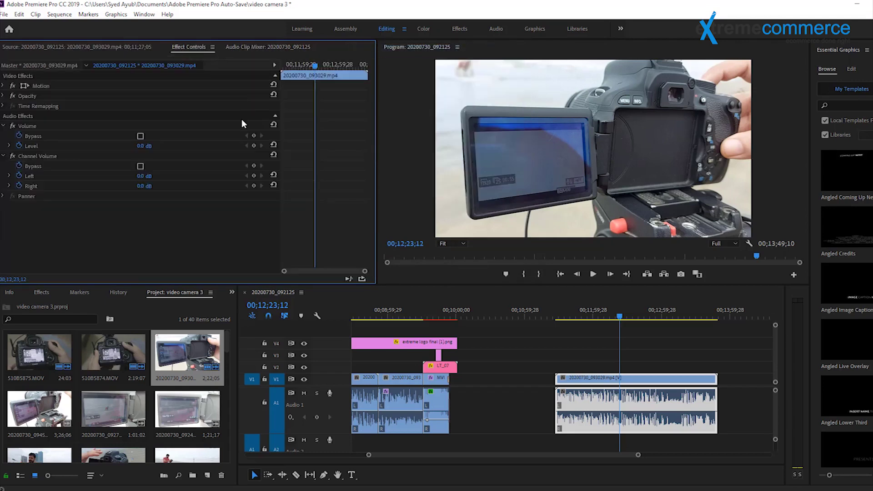
pyautogui.click(91, 50)
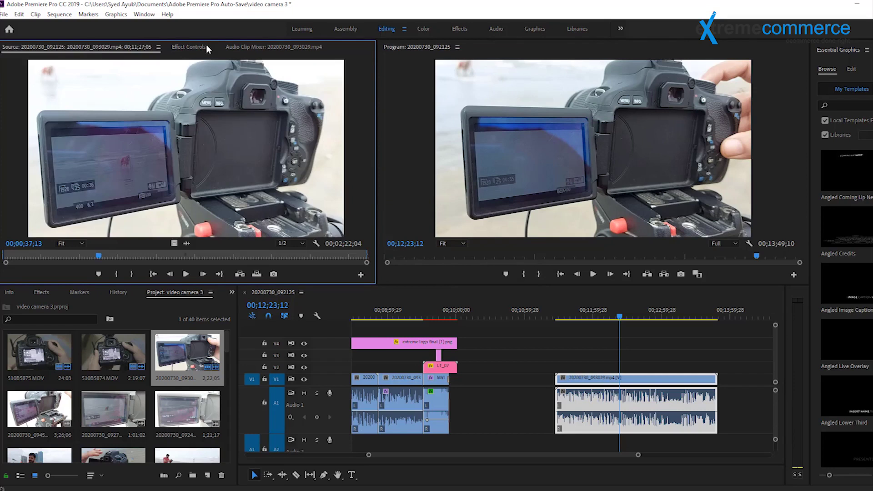
pyautogui.click(195, 46)
pyautogui.click(145, 47)
pyautogui.click(181, 49)
# - Show the Audio Clip Mixer, briefly preview the sequence, then return to Effect Controls
pyautogui.click(271, 48)
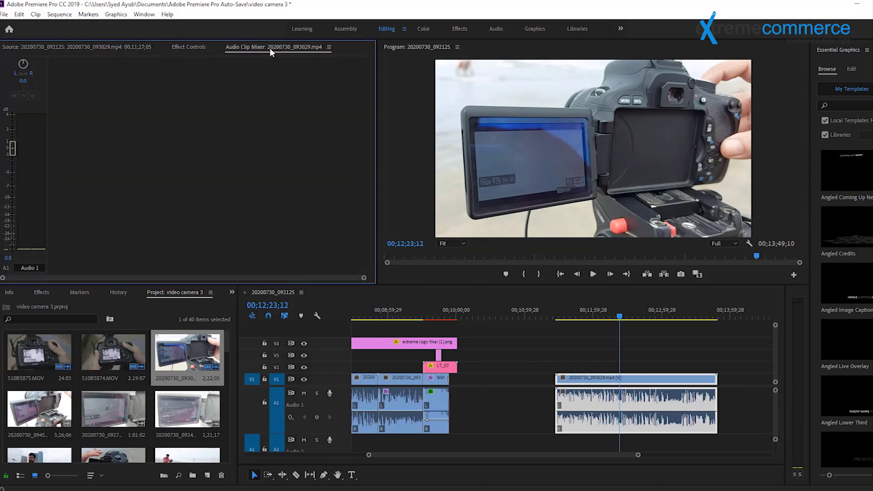
pyautogui.click(593, 274)
pyautogui.click(593, 273)
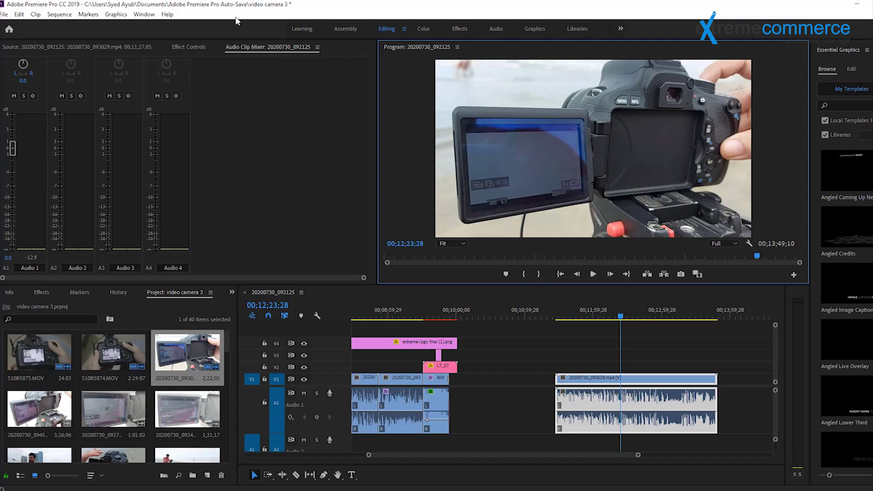
pyautogui.click(178, 50)
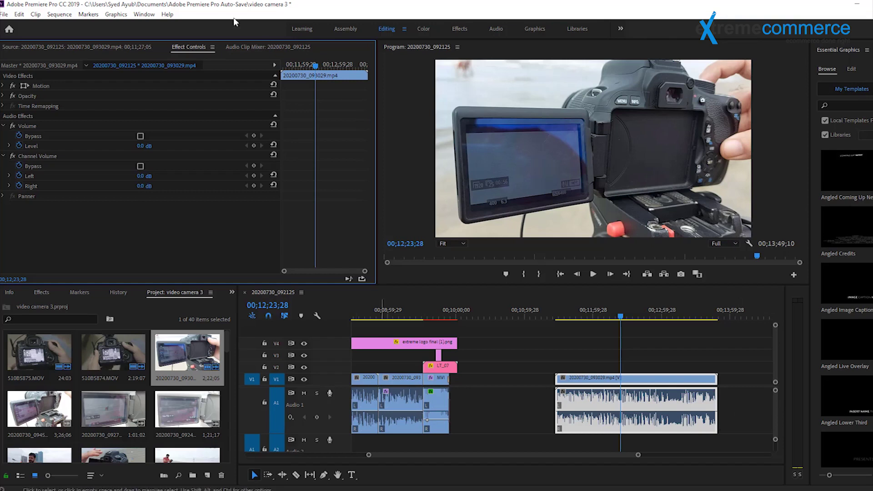
# - Reopen the Audio Track Mixer and drop the Master level to about -5.3 dB
pyautogui.click(144, 16)
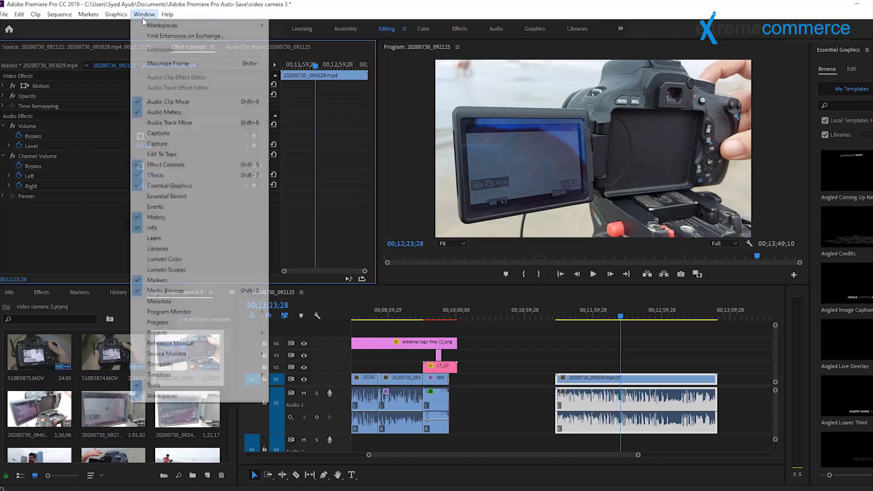
pyautogui.click(173, 124)
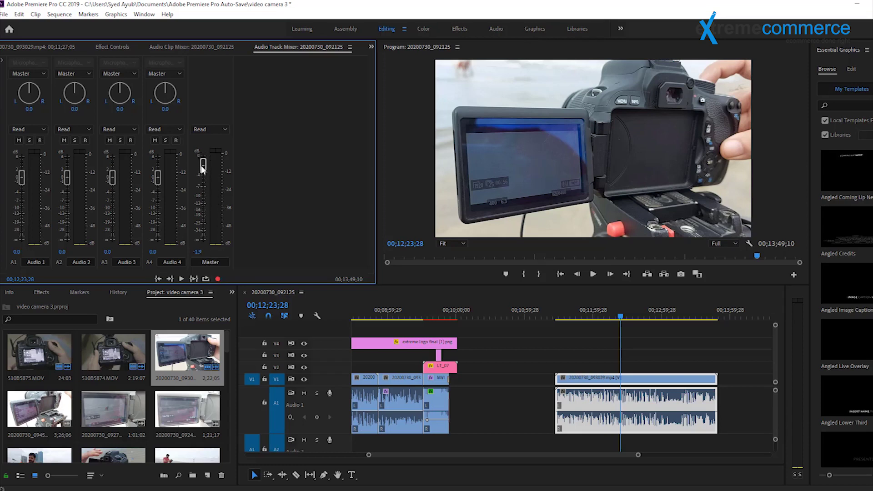
pyautogui.moveTo(206, 174); pyautogui.dragTo(206, 183)
# - Pull the Master fader lower while the sequence plays, then stop and view the clip's Effect Controls
pyautogui.click(593, 275)
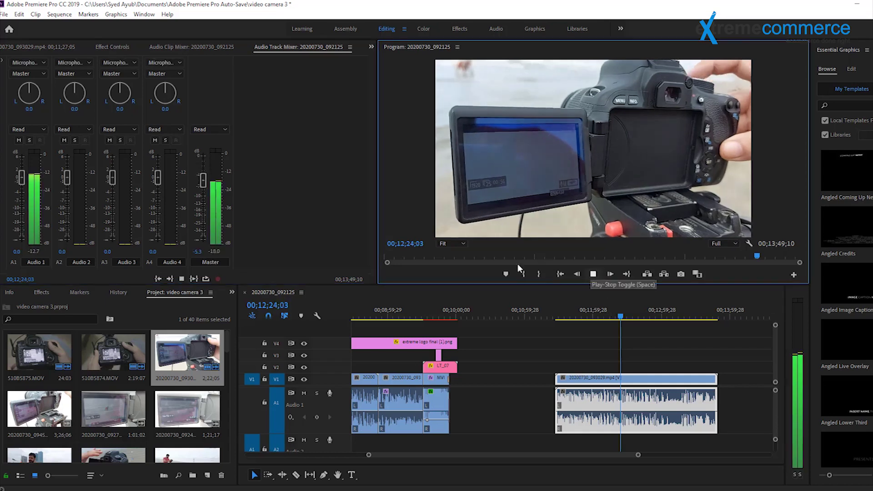
pyautogui.moveTo(204, 186); pyautogui.dragTo(204, 219)
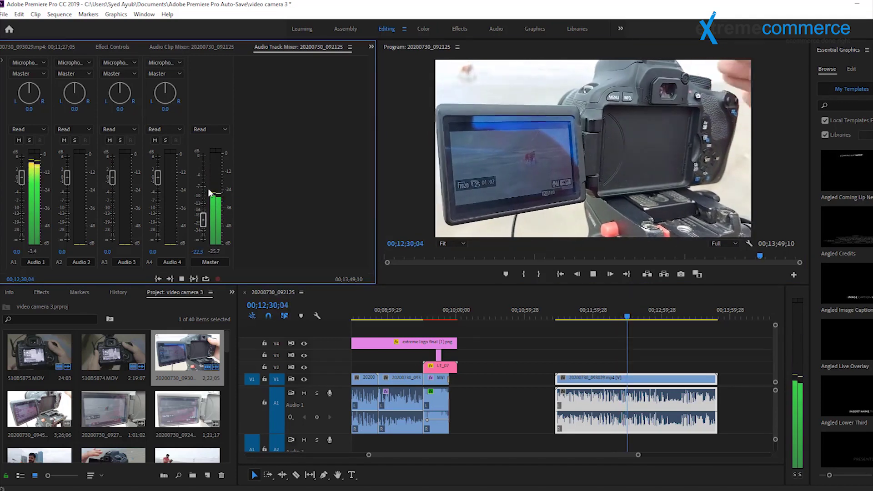
pyautogui.moveTo(202, 220); pyautogui.dragTo(204, 149)
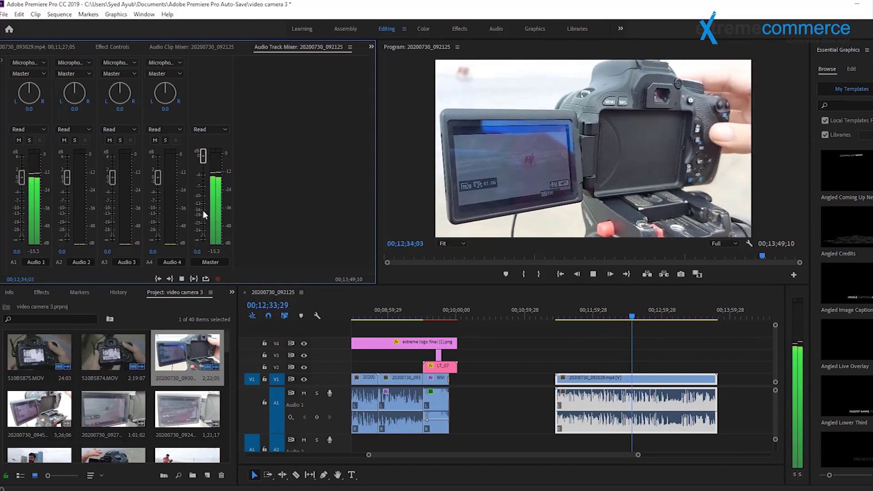
pyautogui.click(592, 274)
pyautogui.click(592, 275)
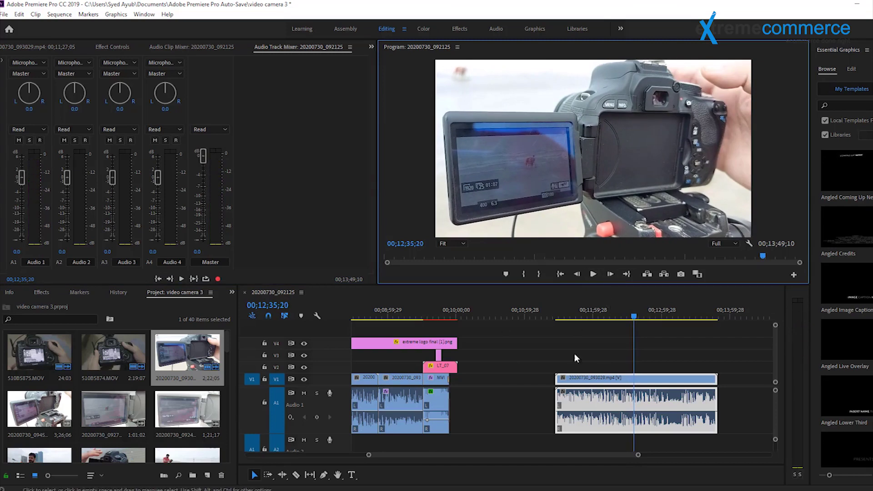
pyautogui.click(109, 47)
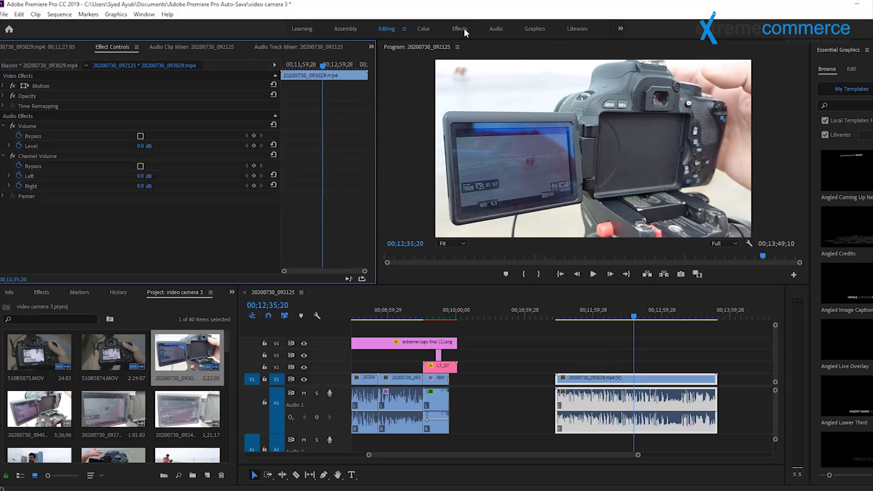
# - Switch to the Effects workspace and look through the Audio Effects and Obsolete Audio Effects folders
pyautogui.hotkey('alt', 'shift', '0')
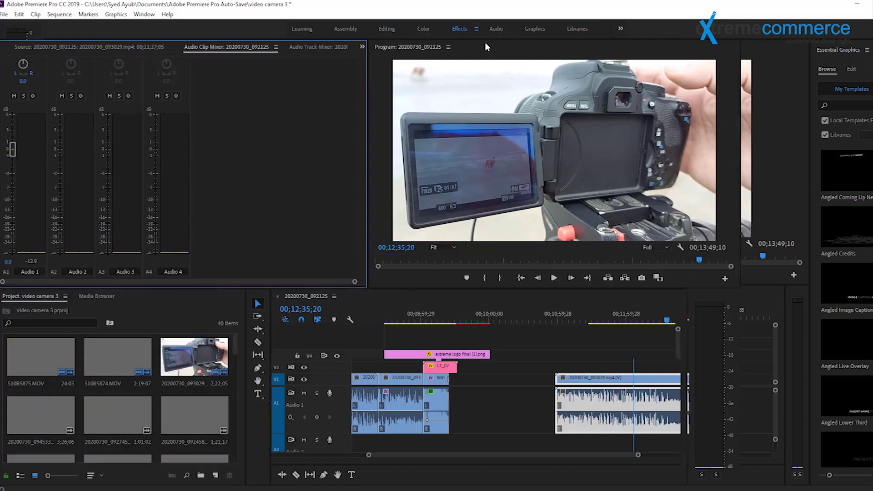
pyautogui.click(752, 102)
pyautogui.click(753, 101)
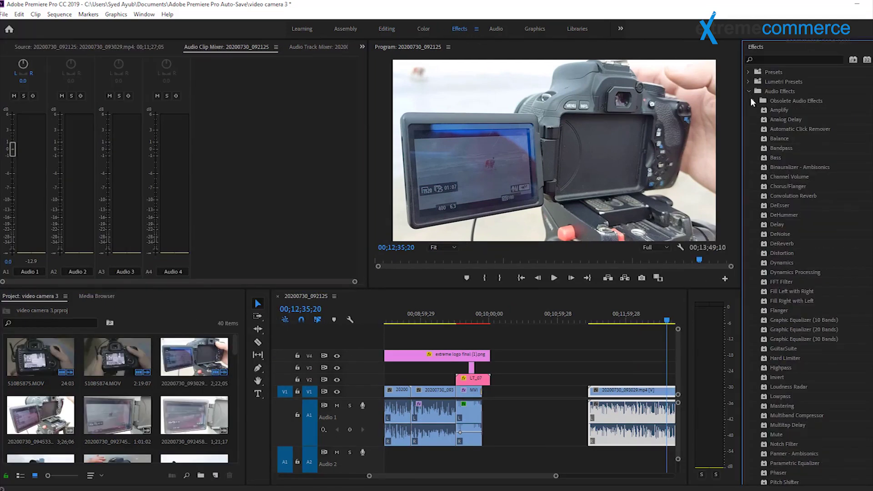
pyautogui.click(753, 101)
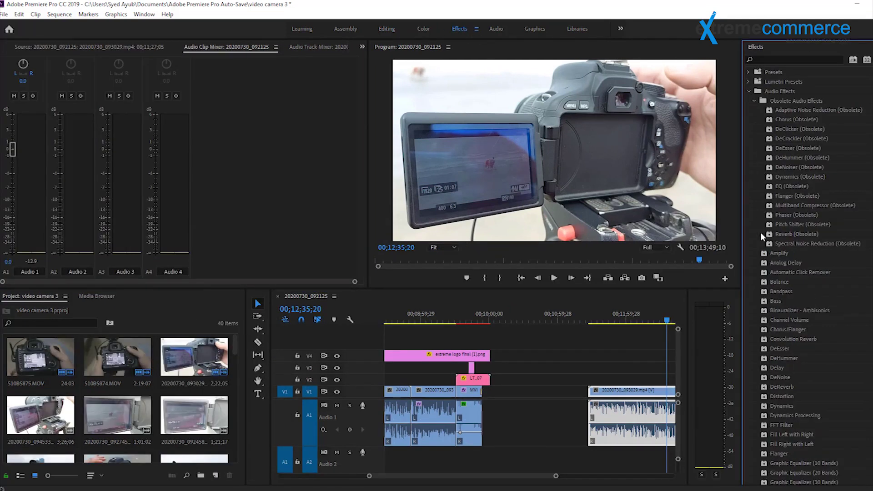
pyautogui.click(750, 91)
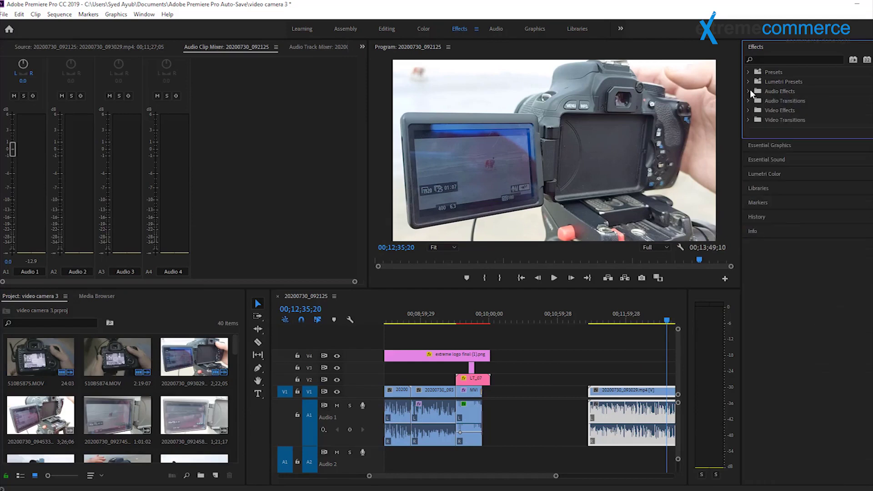
pyautogui.click(85, 298)
pyautogui.click(50, 297)
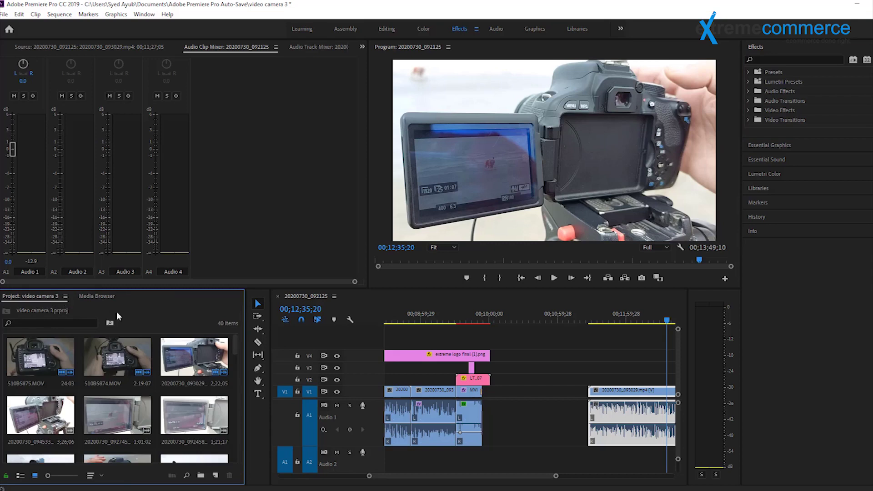
# - Return to the Effects workspace with Audio Effects expanded and Obsolete Audio Effects collapsed
pyautogui.click(376, 29)
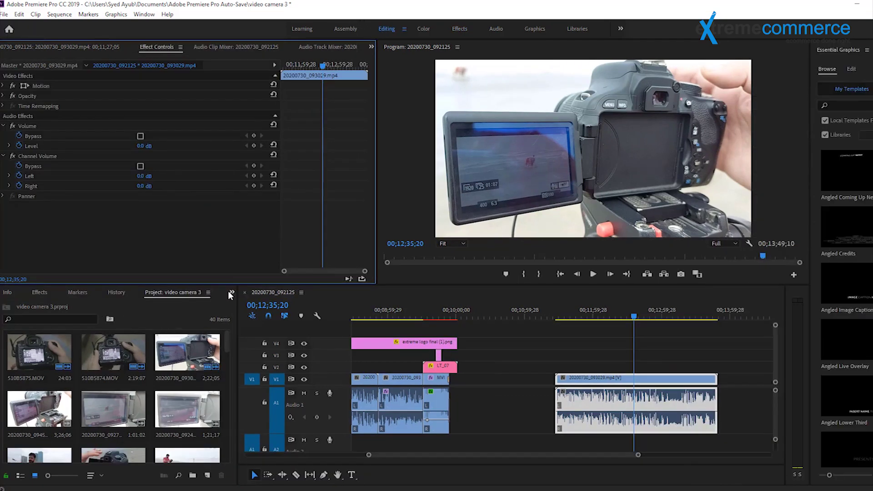
pyautogui.click(40, 295)
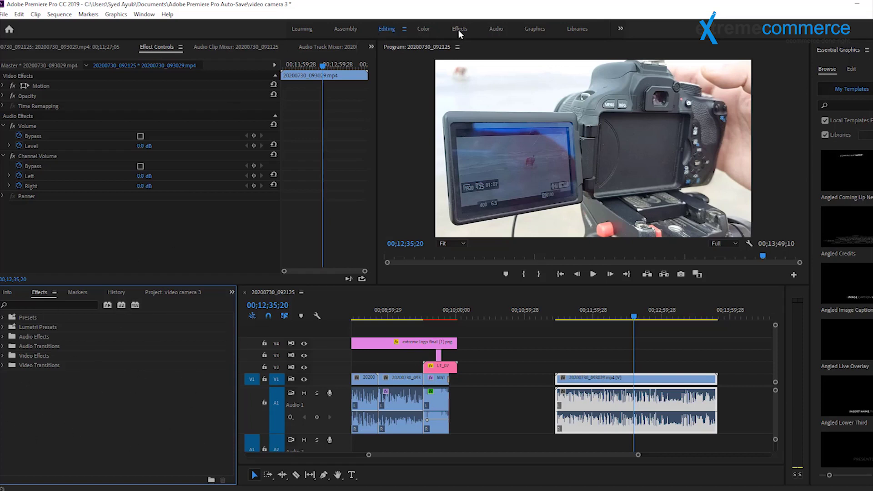
pyautogui.hotkey('alt', 'shift', '0')
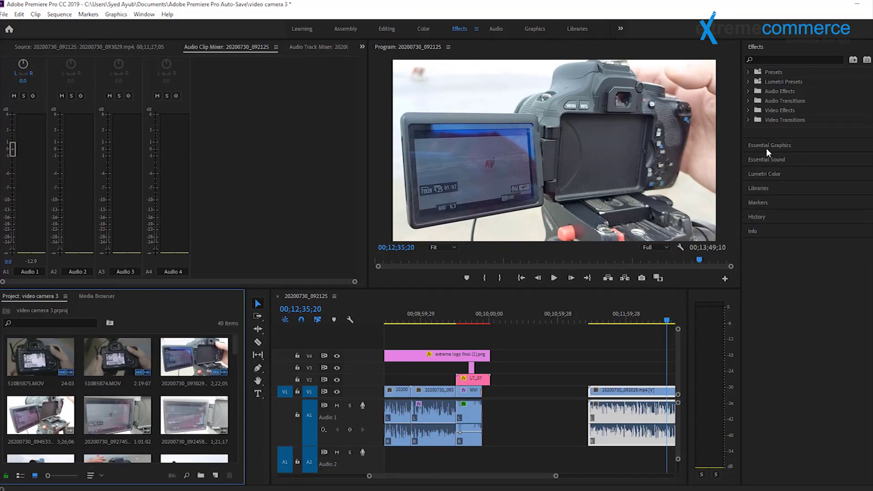
pyautogui.click(749, 91)
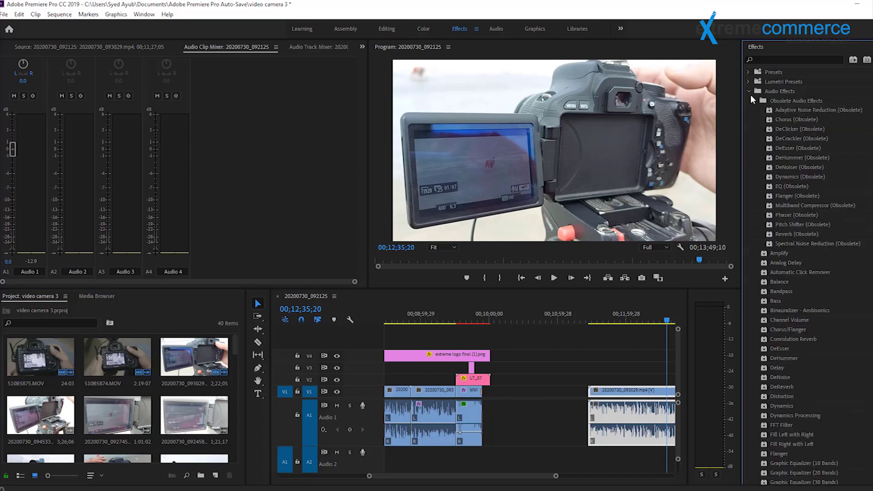
pyautogui.click(753, 101)
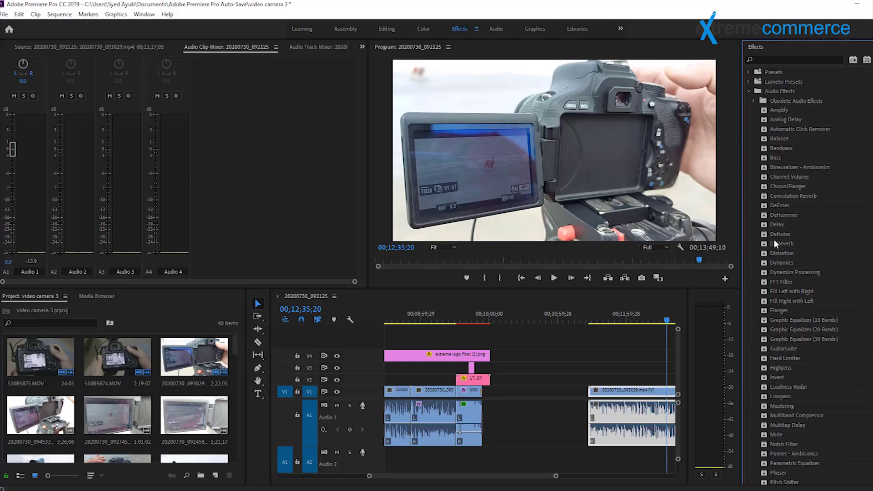
# - Zoom out the timeline, apply DeNoise to 20200730_093029.mp4, and return to the Editing layout
pyautogui.moveTo(556, 475); pyautogui.dragTo(596, 475)
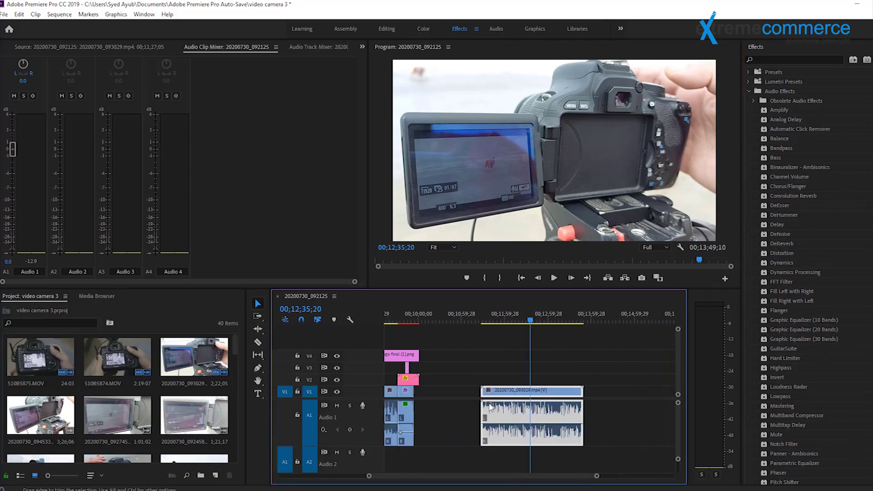
pyautogui.click(780, 234)
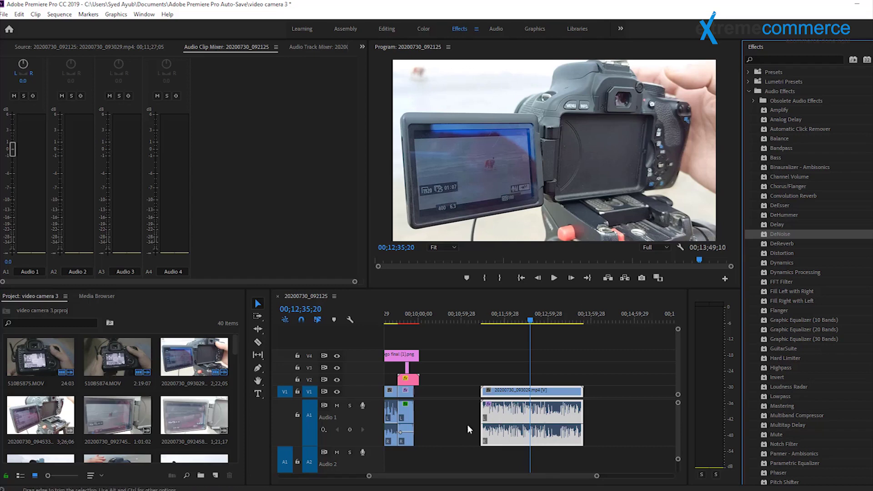
pyautogui.click(550, 419)
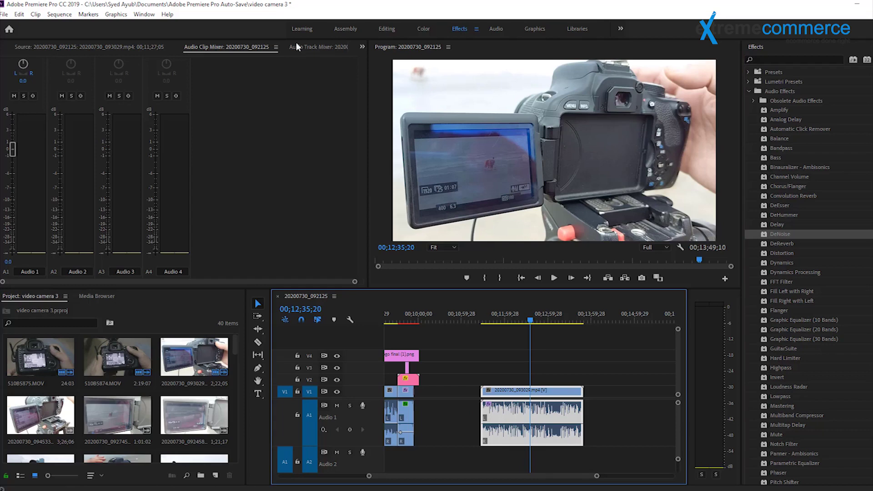
pyautogui.click(382, 31)
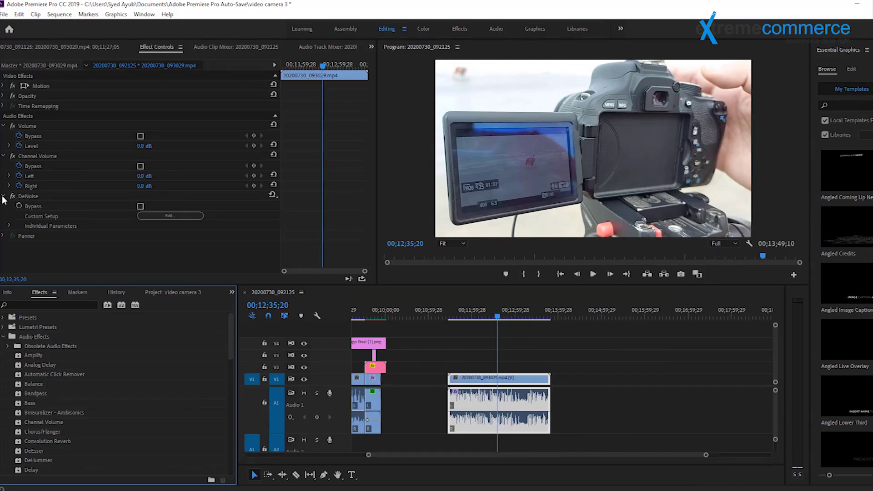
# - Delete the DeNoise effect and re-apply DeNoise to the A1 audio clip
pyautogui.press('Delete')
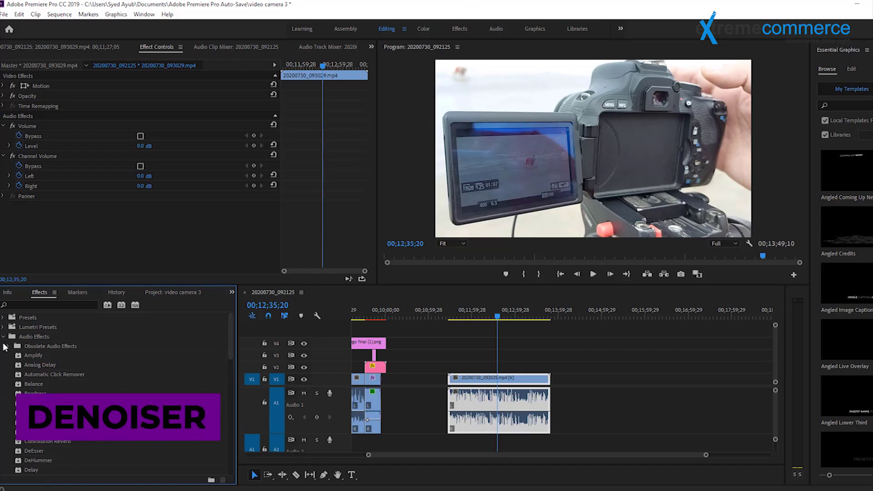
pyautogui.scroll(-1, 114, 386)
pyautogui.click(34, 460)
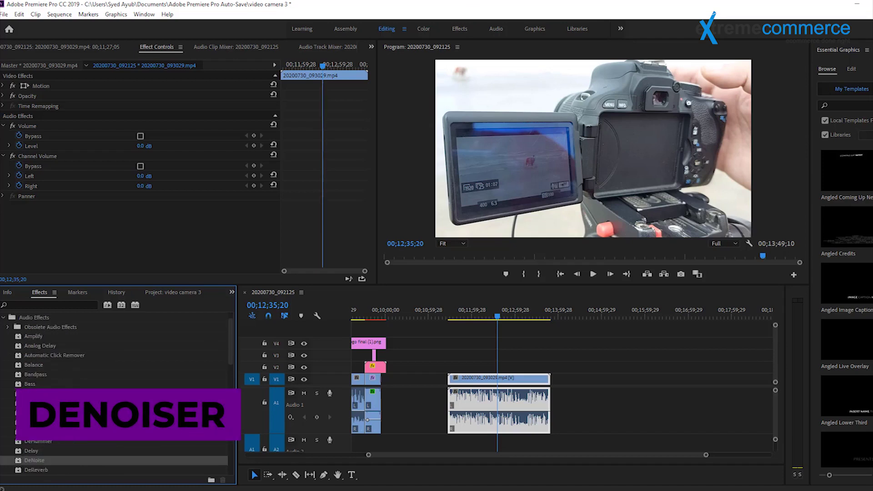
pyautogui.moveTo(39, 460); pyautogui.dragTo(535, 416)
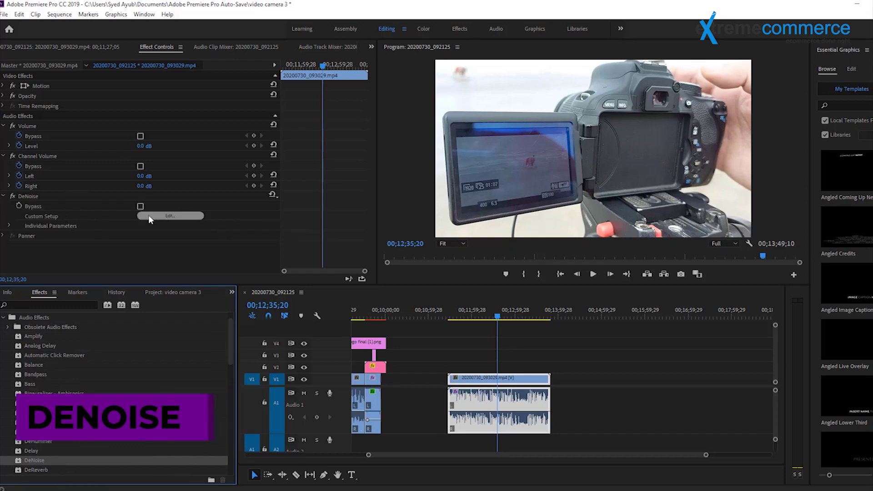
# - Audition the clip around 00;11;32;15 with DeNoise off and on, then show the Audio Track Mixer
pyautogui.moveTo(503, 317); pyautogui.dragTo(454, 317)
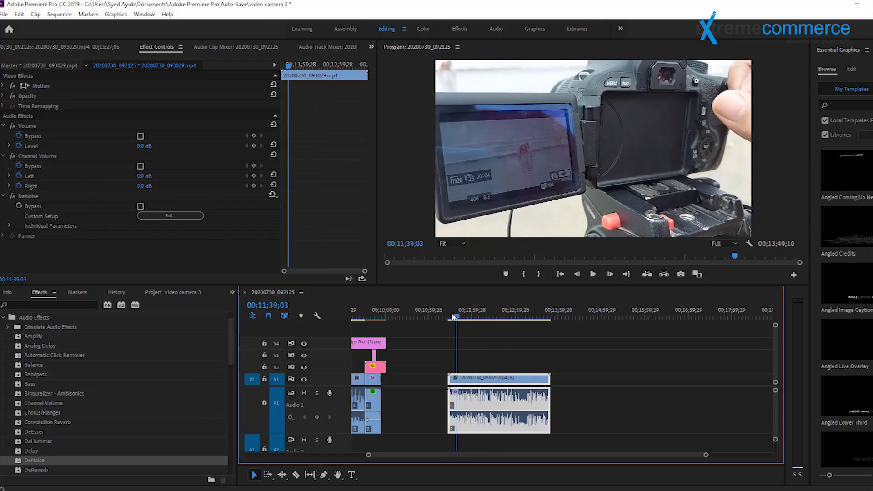
pyautogui.click(592, 274)
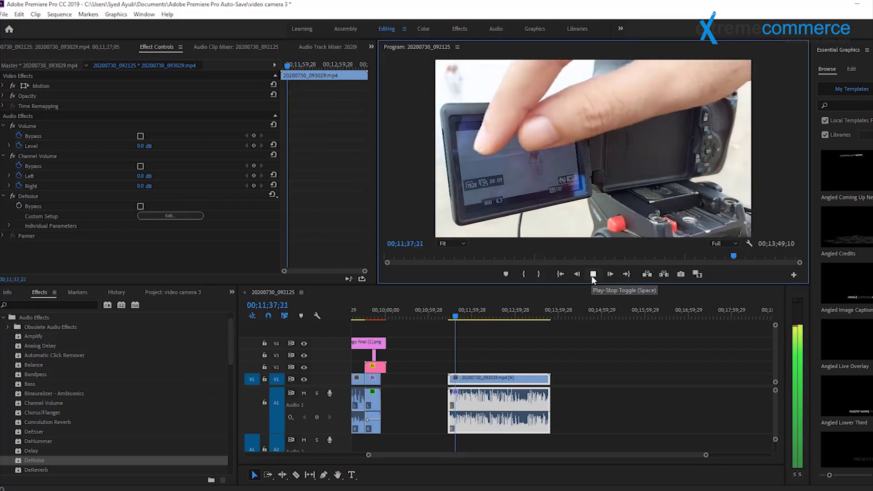
pyautogui.click(593, 278)
pyautogui.click(12, 196)
pyautogui.click(452, 315)
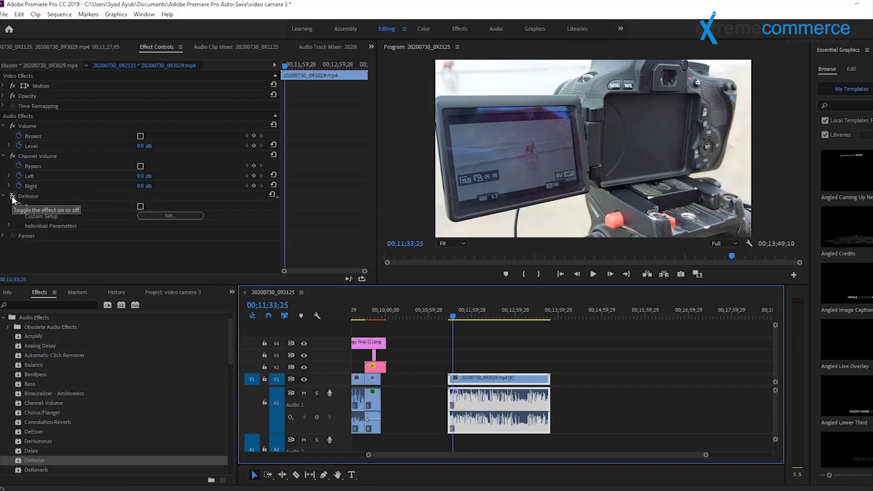
pyautogui.click(13, 199)
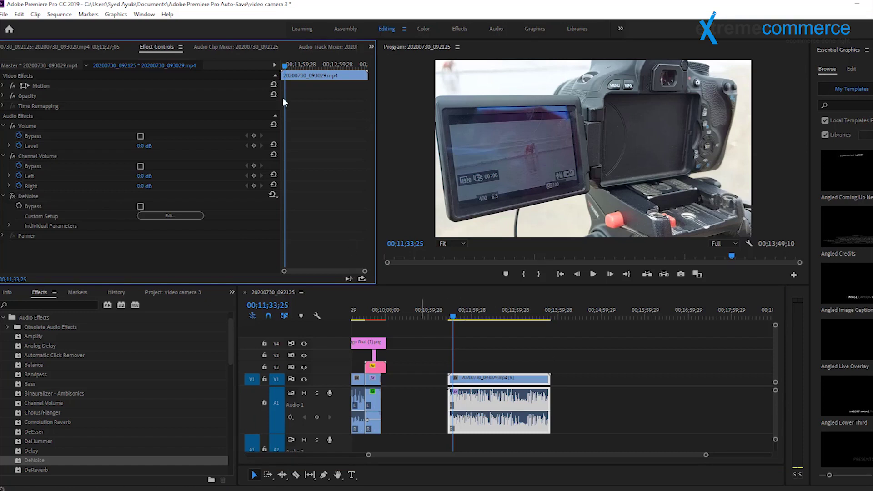
pyautogui.click(315, 47)
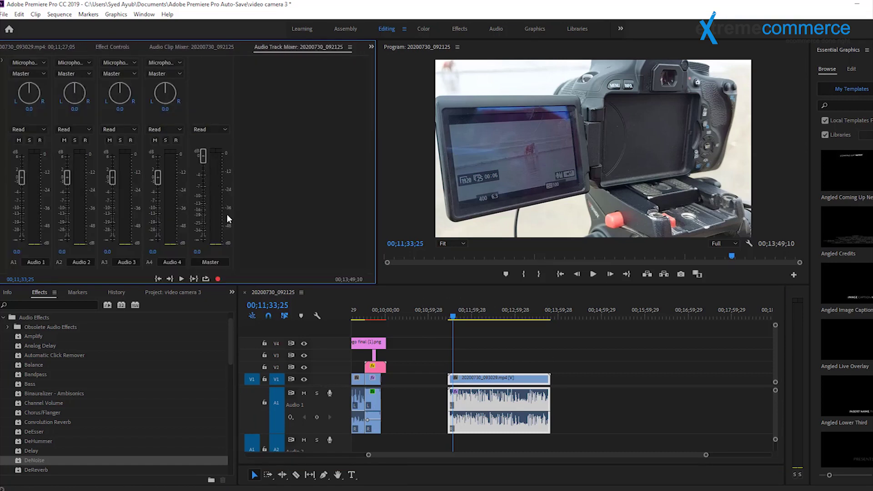
pyautogui.click(593, 274)
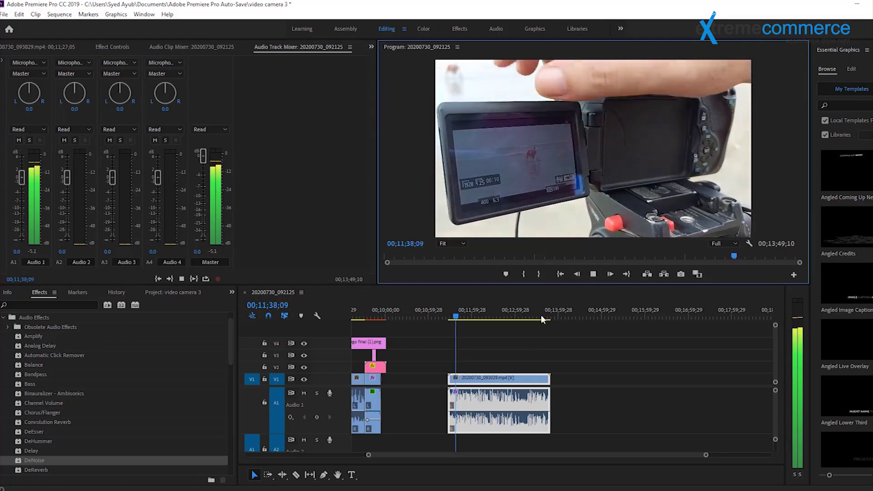
pyautogui.click(595, 273)
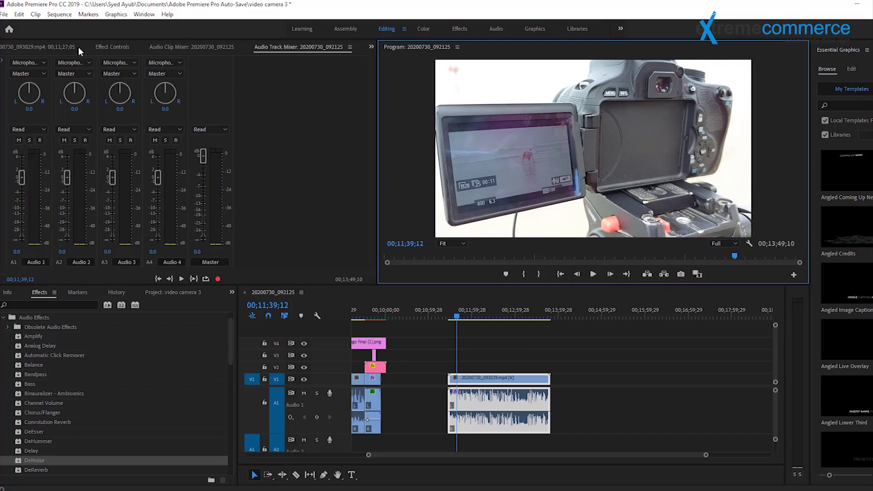
pyautogui.click(98, 48)
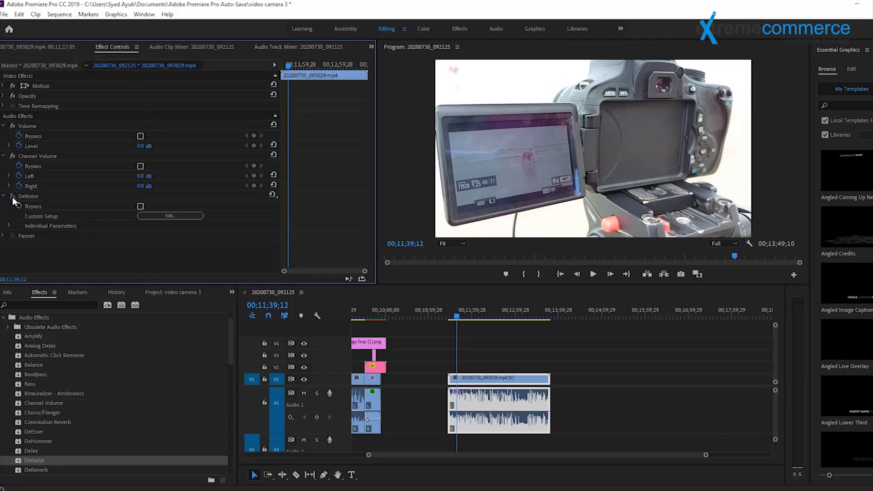
pyautogui.click(291, 47)
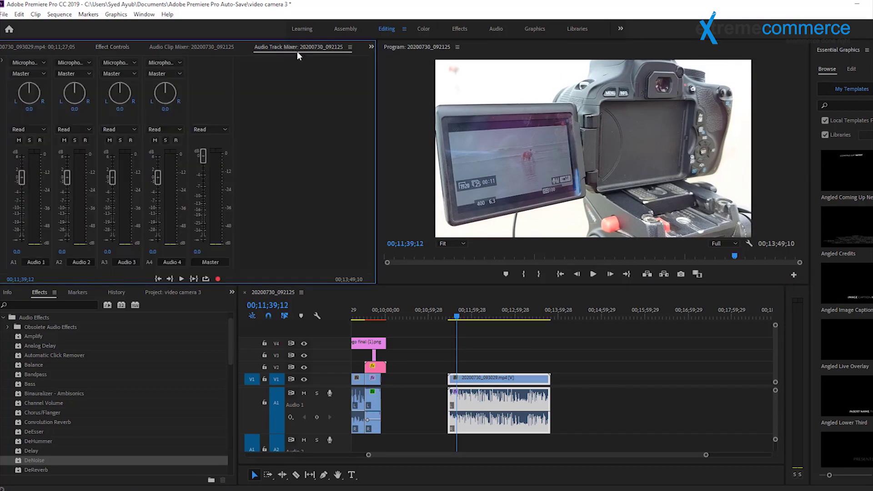
pyautogui.click(594, 274)
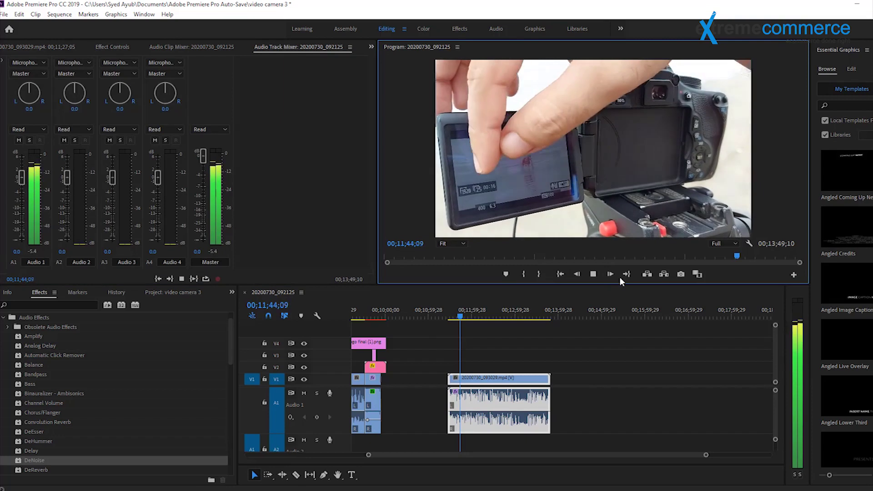
pyautogui.press('space')
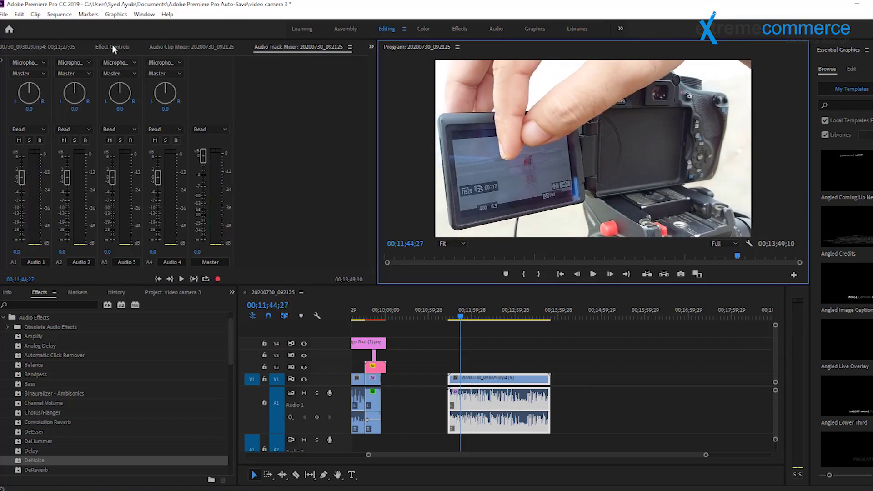
# - Open the DeNoise Clip Fx Editor, move it aside, and preview the noise reduction
pyautogui.click(113, 47)
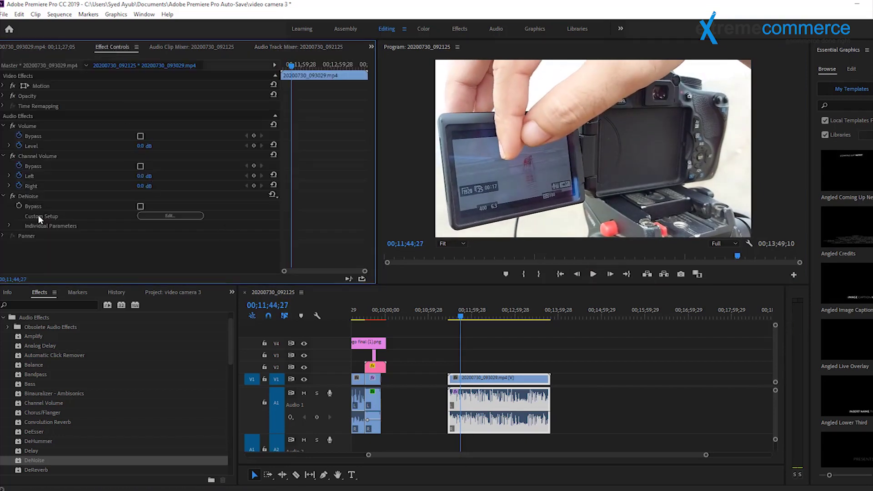
pyautogui.click(150, 216)
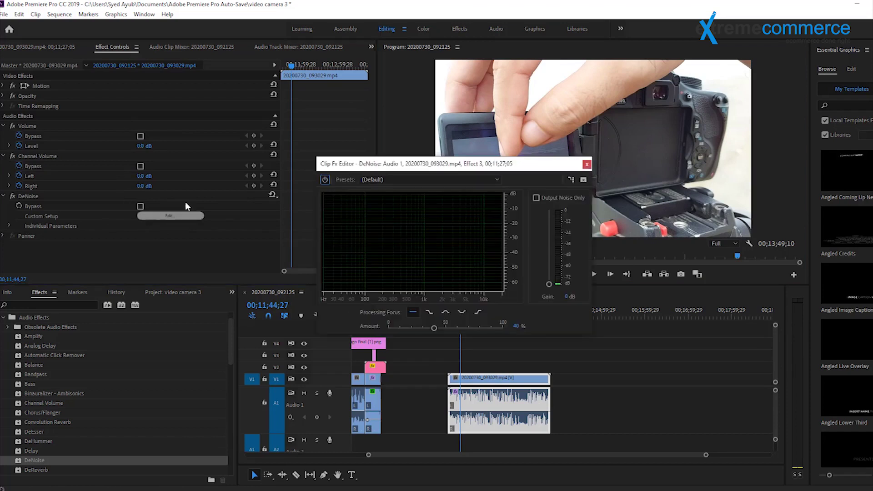
pyautogui.moveTo(478, 167)
pyautogui.mouseDown()
pyautogui.moveTo(481, 109)
pyautogui.moveTo(438, 101)
pyautogui.mouseUp()
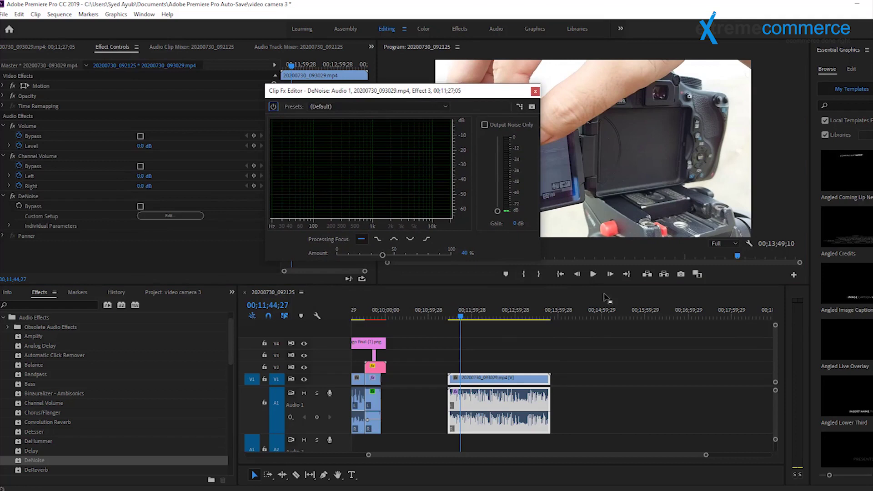
pyautogui.click(593, 275)
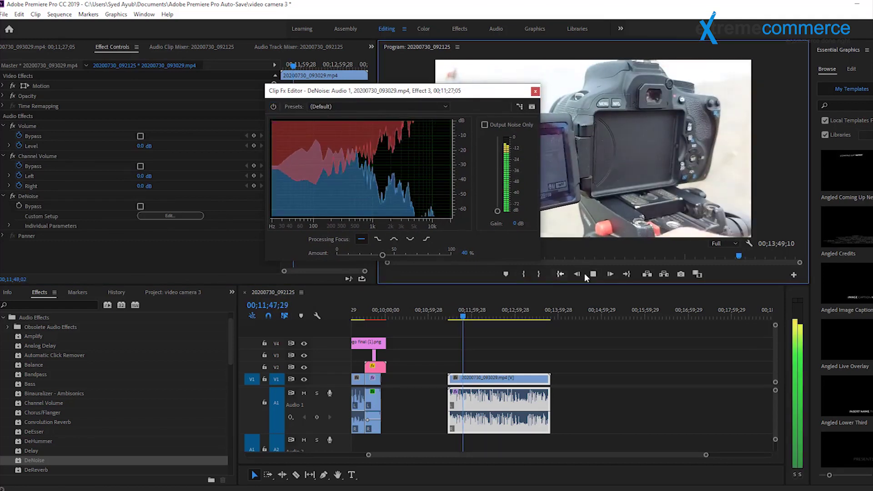
pyautogui.press('space')
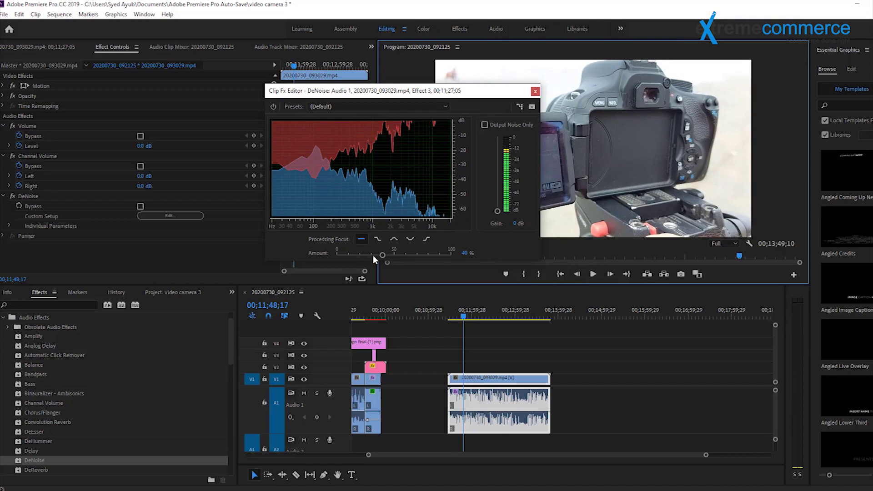
# - Try the Heavy and Light Noise Reduction presets, then return to the default preset
pyautogui.click(356, 107)
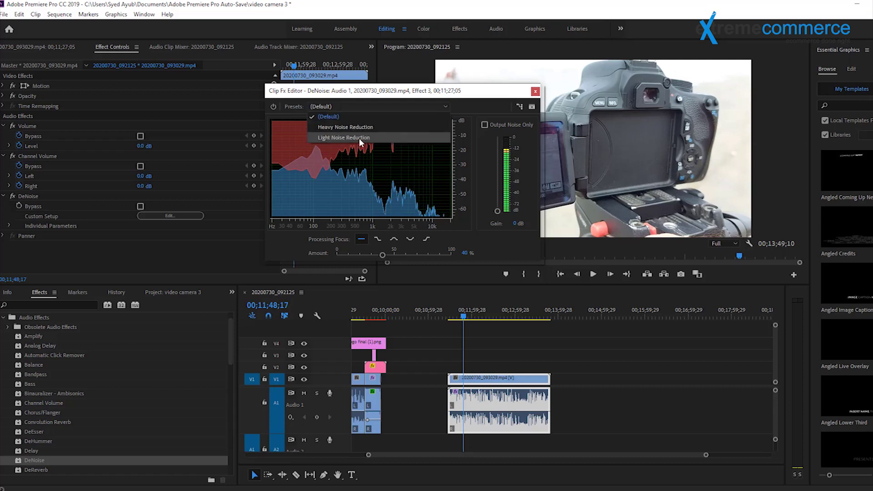
pyautogui.click(357, 128)
pyautogui.click(359, 106)
pyautogui.click(361, 138)
pyautogui.click(354, 107)
pyautogui.click(353, 116)
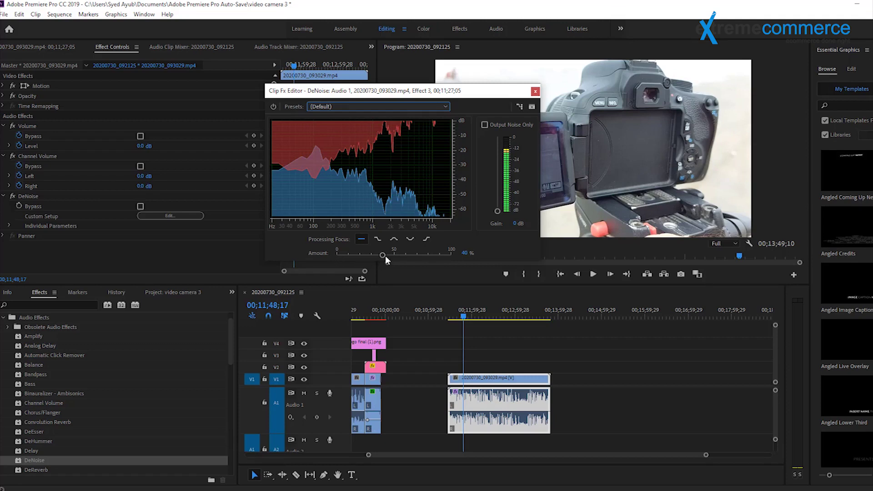
# - Audition DeNoise Amount at 18%, 23% and 69% with playback
pyautogui.moveTo(383, 255)
pyautogui.mouseDown()
pyautogui.moveTo(356, 256)
pyautogui.moveTo(374, 256)
pyautogui.mouseUp()
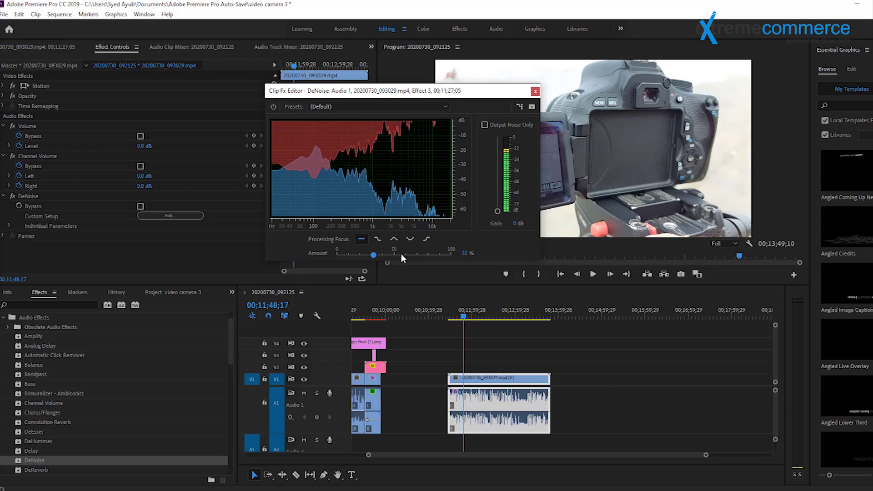
pyautogui.moveTo(371, 257); pyautogui.dragTo(364, 258)
pyautogui.click(592, 274)
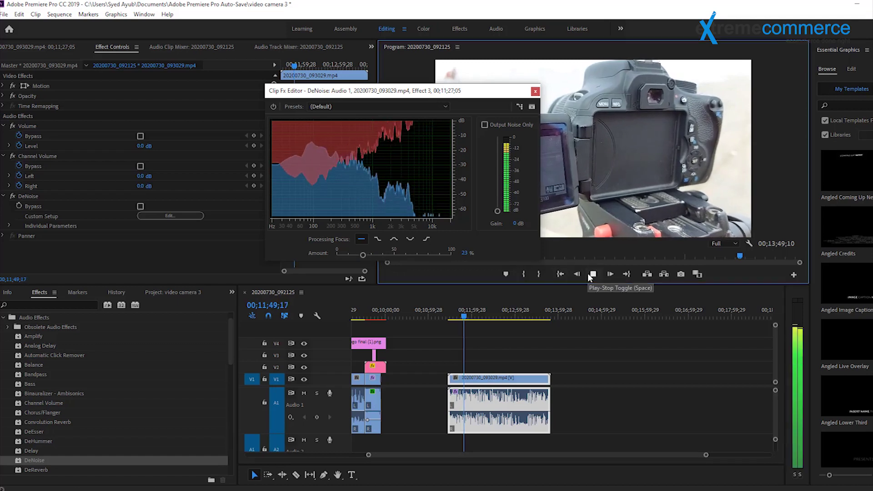
pyautogui.click(589, 276)
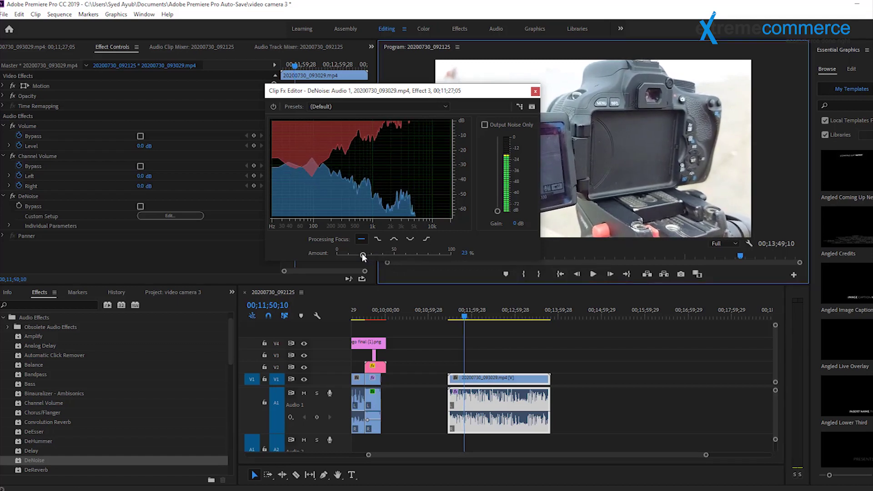
pyautogui.moveTo(363, 256); pyautogui.dragTo(415, 255)
pyautogui.click(593, 274)
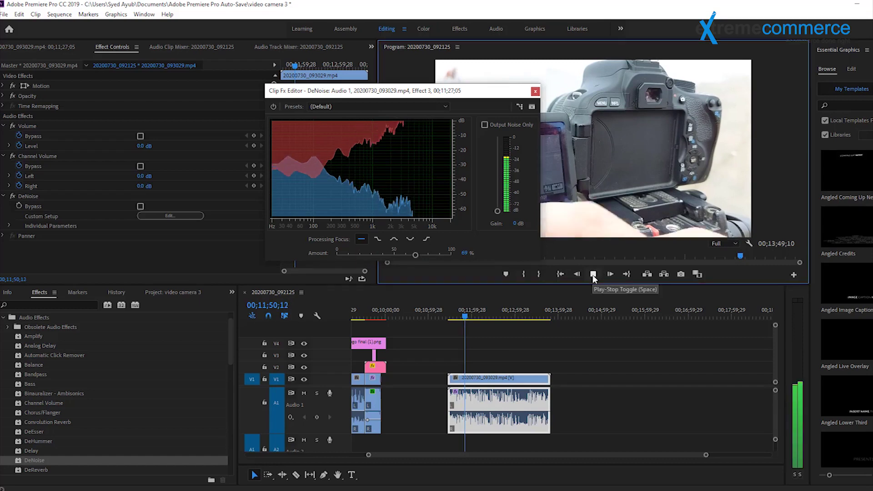
pyautogui.click(593, 274)
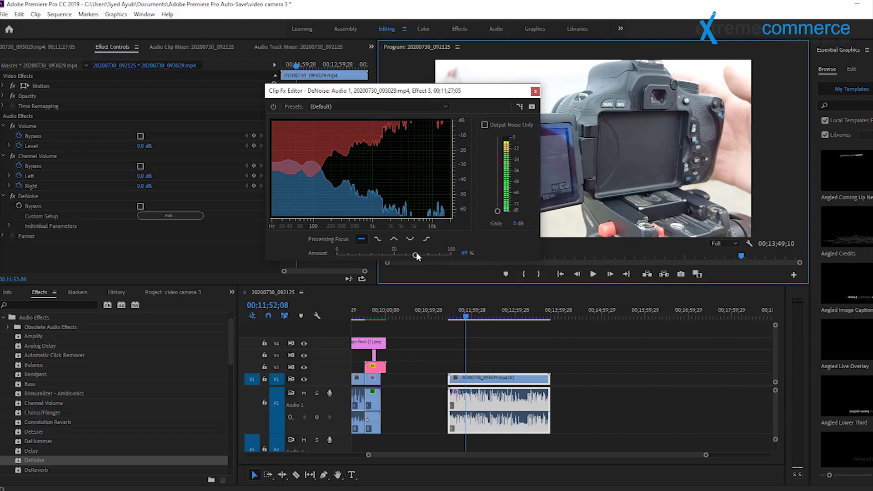
# - Lower the Amount to 32%, listen, then settle it at 30%
pyautogui.moveTo(415, 255)
pyautogui.mouseDown()
pyautogui.moveTo(374, 256)
pyautogui.moveTo(393, 257)
pyautogui.mouseUp()
pyautogui.click(589, 276)
pyautogui.press('space')
pyautogui.moveTo(391, 257); pyautogui.dragTo(364, 258)
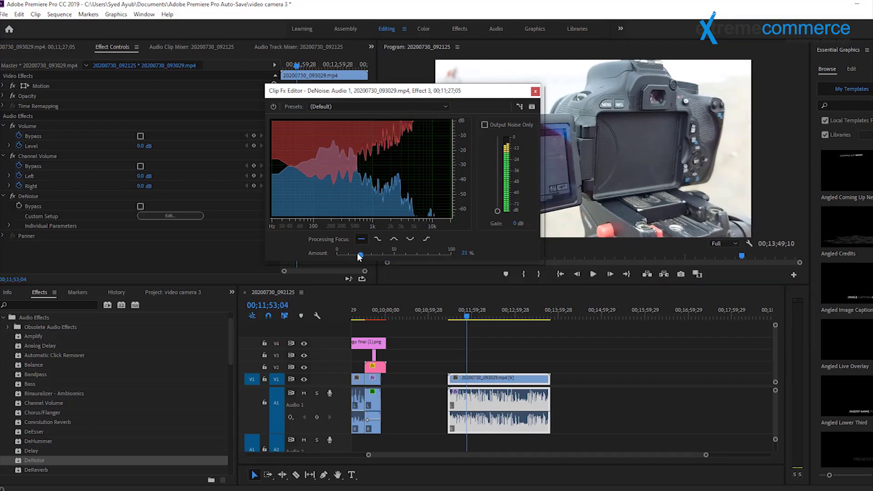
pyautogui.click(358, 108)
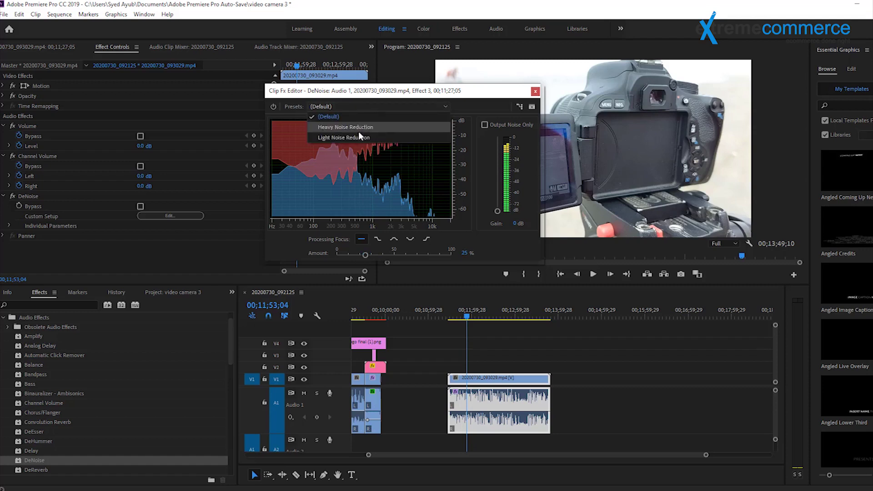
# - Switch the DeNoise preset to Heavy Noise Reduction
pyautogui.click(359, 137)
pyautogui.click(354, 109)
pyautogui.click(354, 135)
pyautogui.press('Up')
pyautogui.moveTo(150, 490)
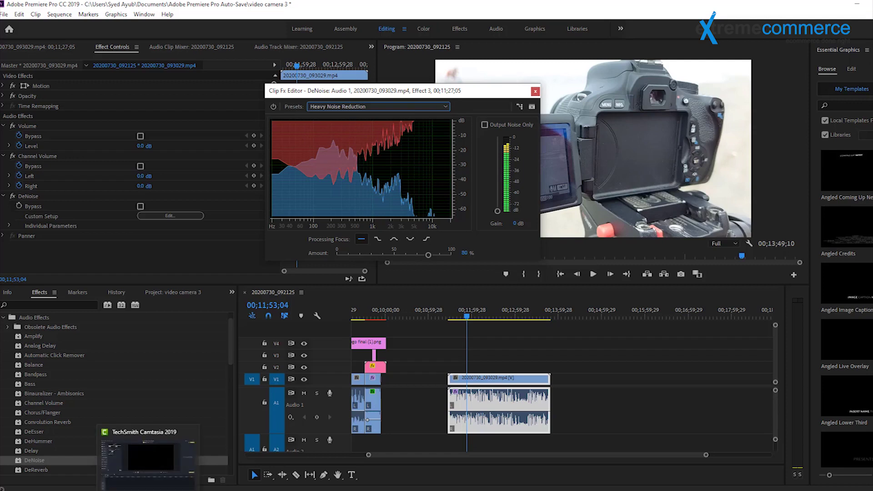
pyautogui.click(150, 457)
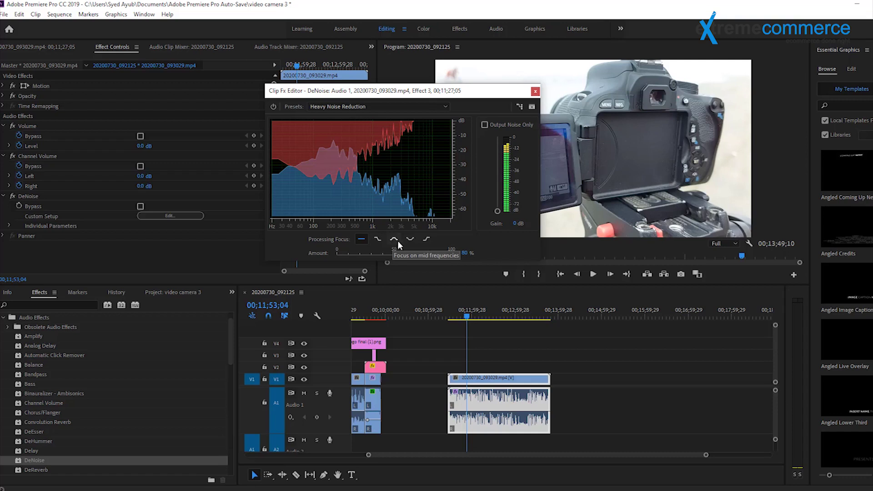
# - Set Processing Focus to all frequencies, Amount to 30%, and close the DeNoise editor
pyautogui.click(426, 240)
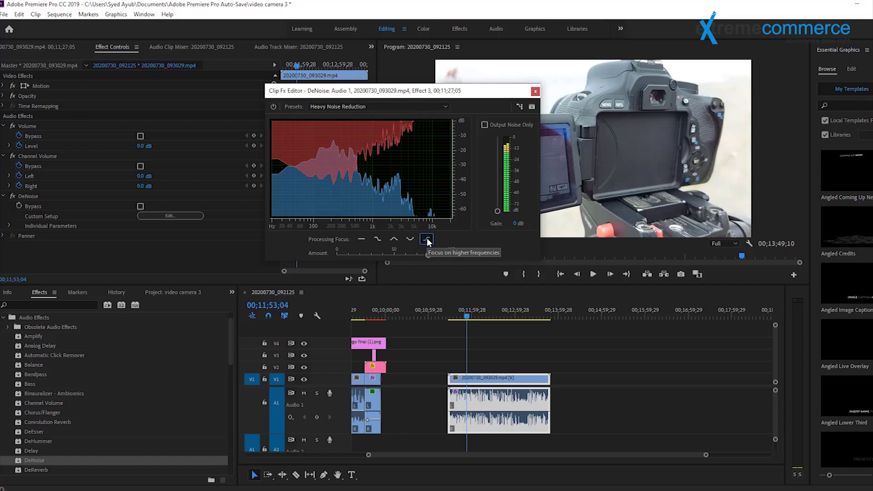
pyautogui.click(360, 240)
pyautogui.moveTo(428, 255); pyautogui.dragTo(372, 256)
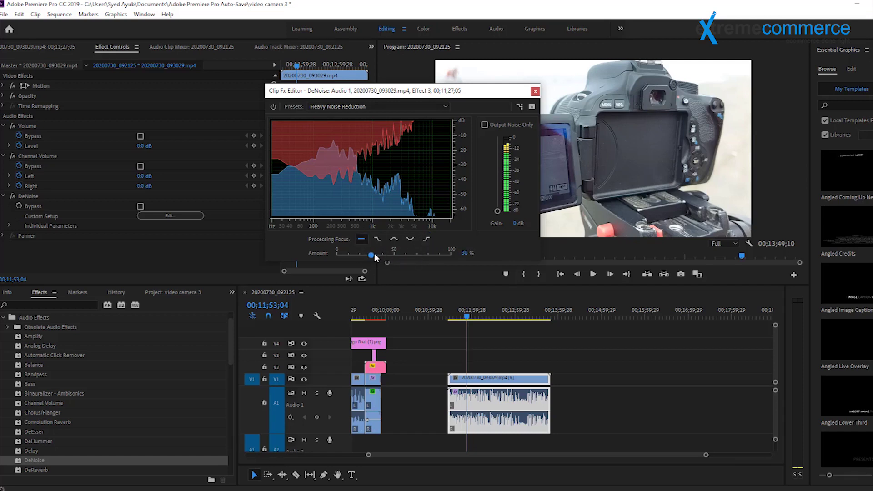
pyautogui.click(535, 91)
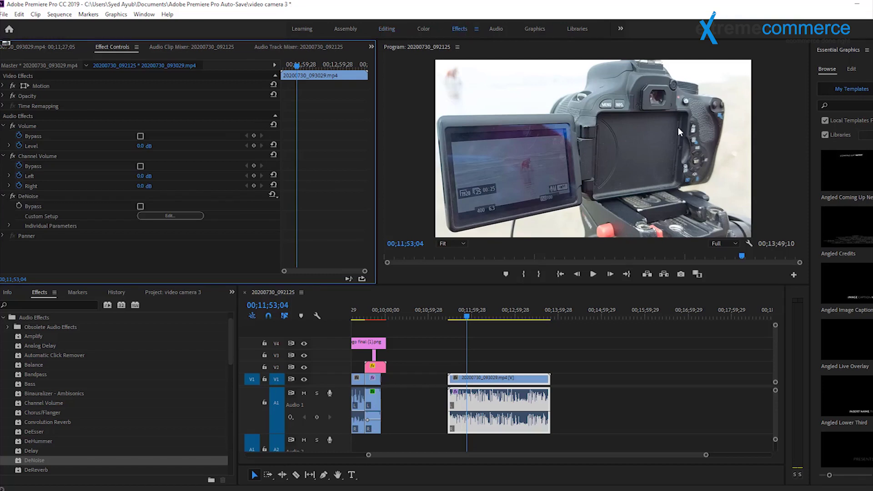
# - Save the project and apply Hard Limiter to the clip's audio below DeNoise
pyautogui.hotkey('alt', 'shift', '0')
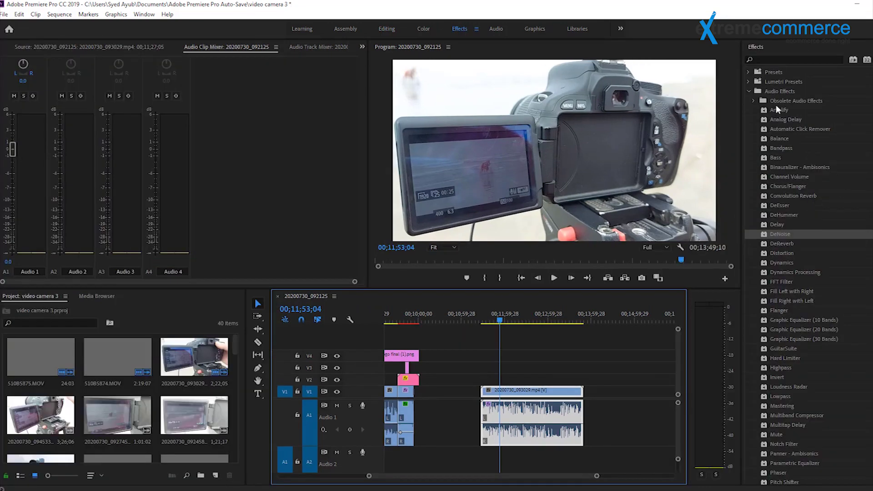
pyautogui.hotkey('ctrl', 's')
pyautogui.click(753, 100)
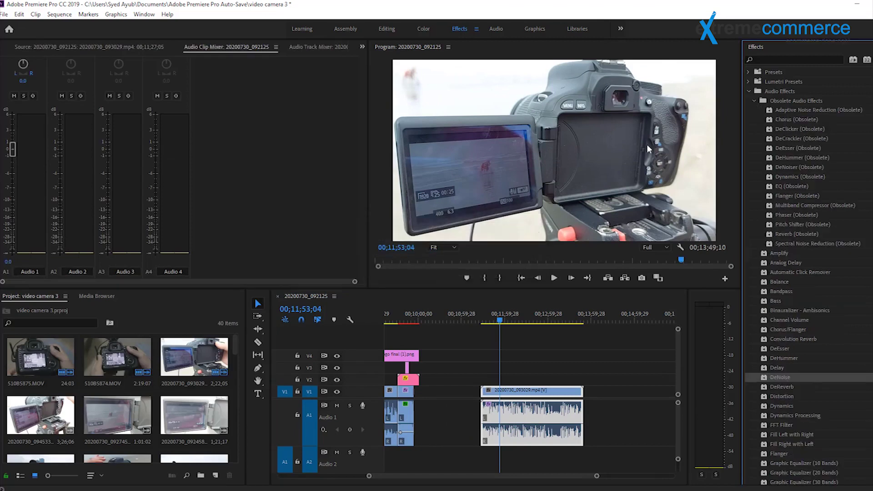
pyautogui.click(753, 101)
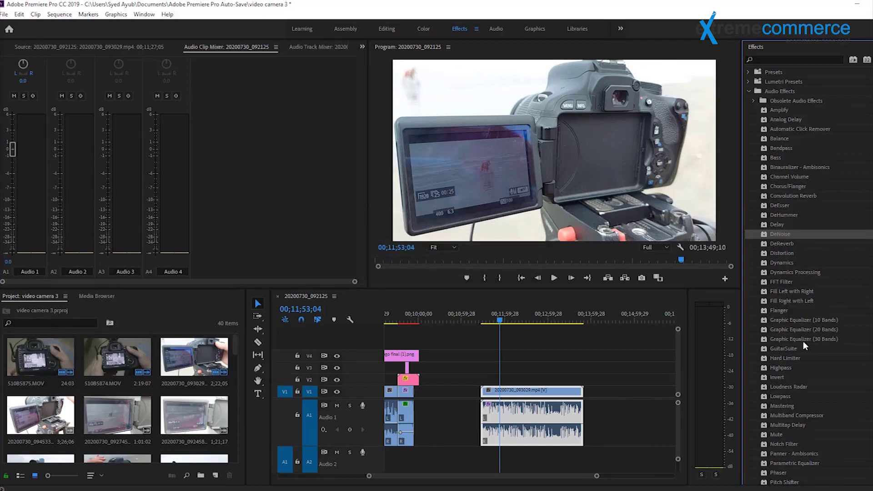
pyautogui.scroll(-5, 801, 311)
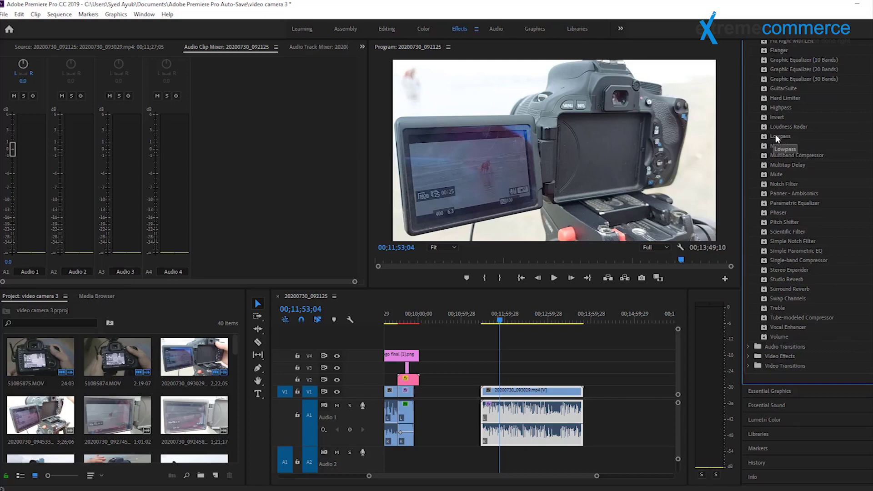
pyautogui.moveTo(774, 97)
pyautogui.mouseDown()
pyautogui.moveTo(616, 361)
pyautogui.moveTo(552, 416)
pyautogui.mouseUp()
pyautogui.click(384, 31)
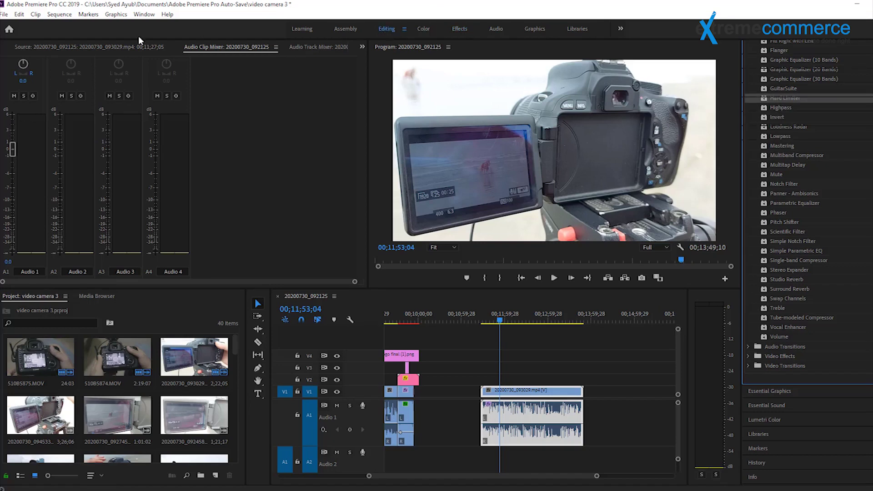
pyautogui.scroll(-1, 64, 246)
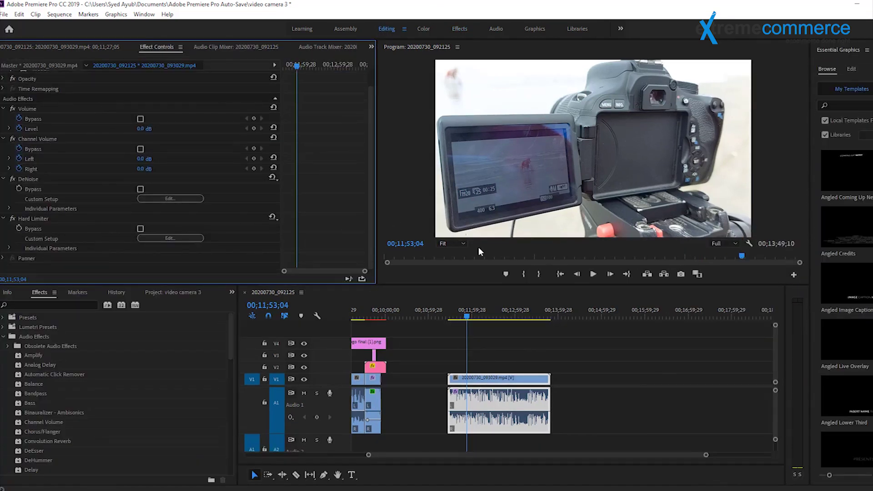
pyautogui.click(593, 275)
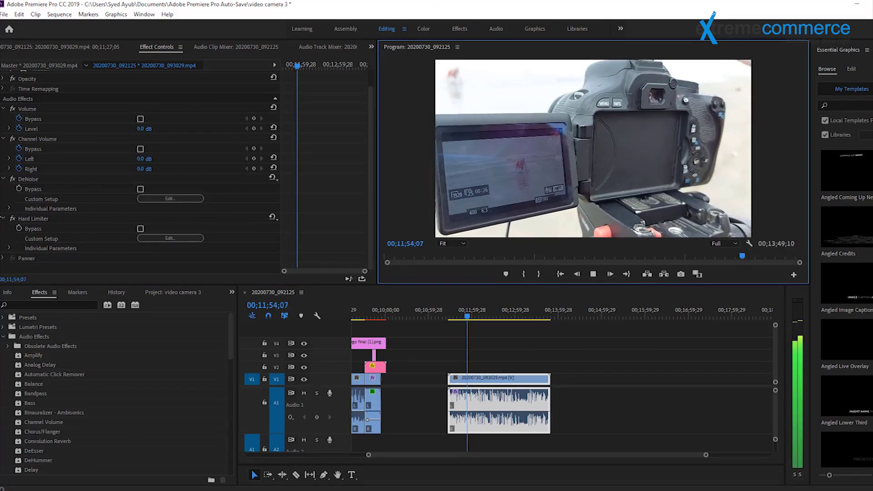
pyautogui.click(12, 218)
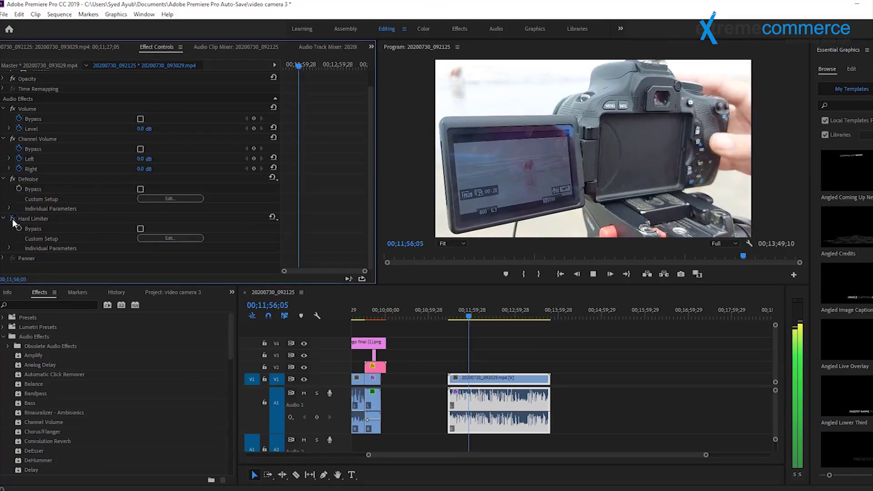
pyautogui.click(593, 273)
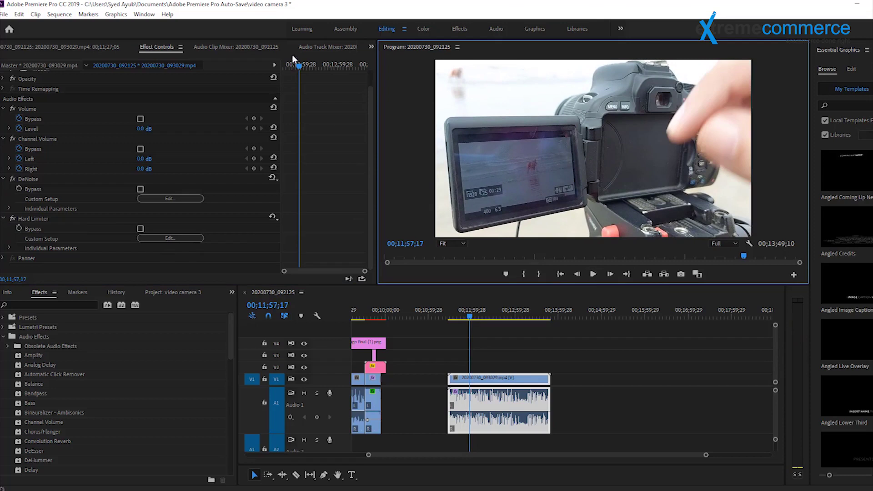
pyautogui.click(340, 48)
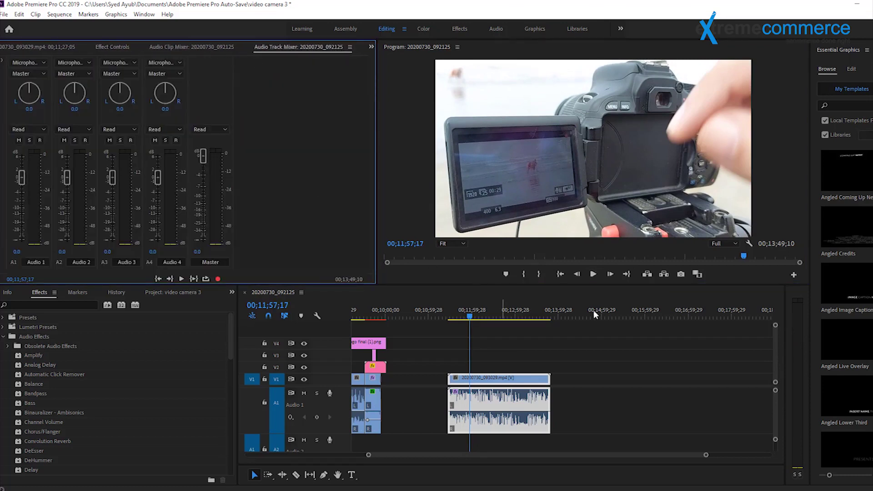
pyautogui.click(596, 277)
pyautogui.click(596, 277)
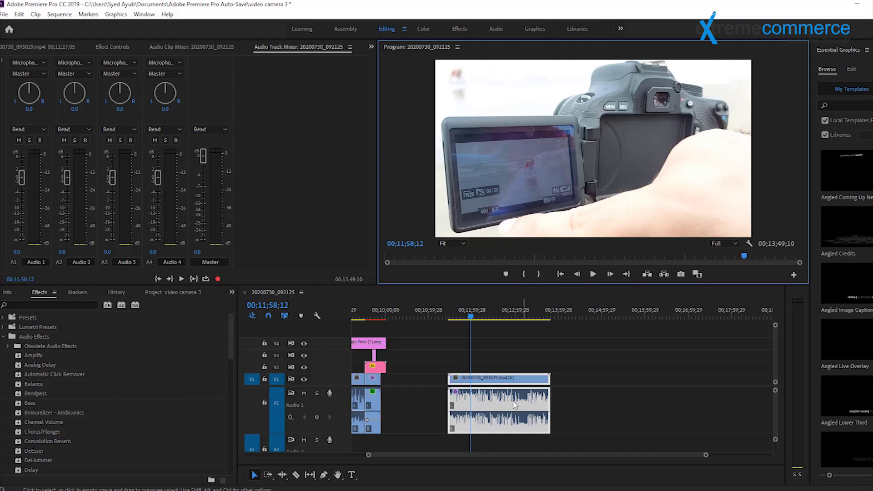
pyautogui.click(97, 47)
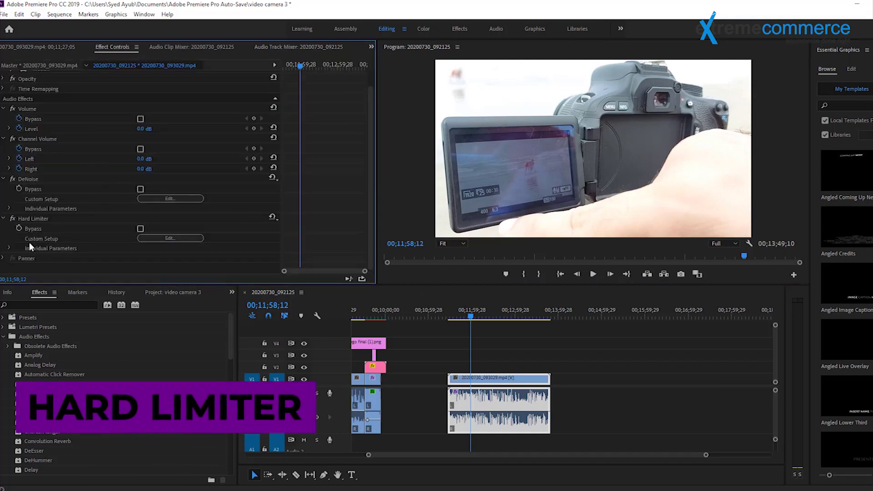
# - Open the Hard Limiter Clip Fx Editor, move it aside, and show its Presets list
pyautogui.click(166, 239)
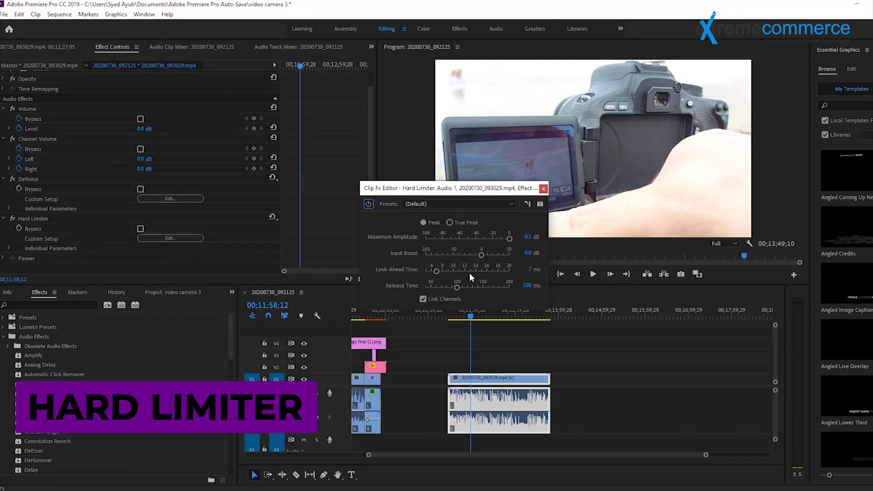
pyautogui.moveTo(430, 190); pyautogui.dragTo(397, 143)
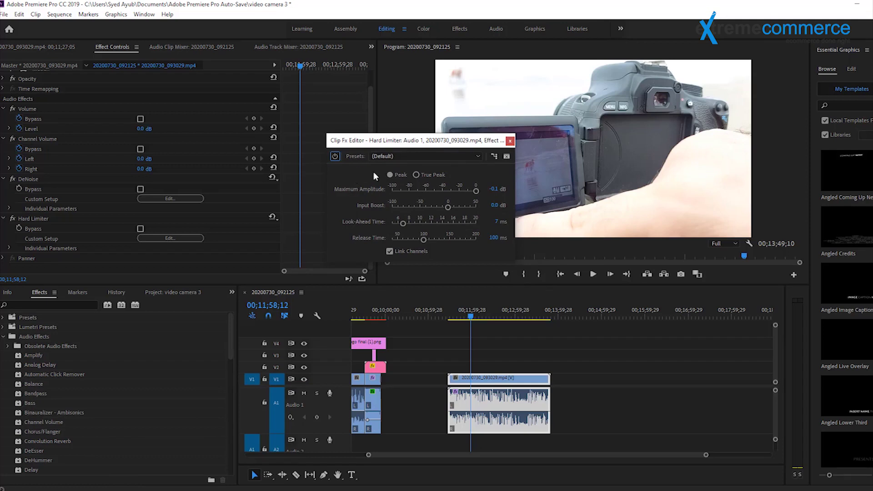
pyautogui.click(409, 154)
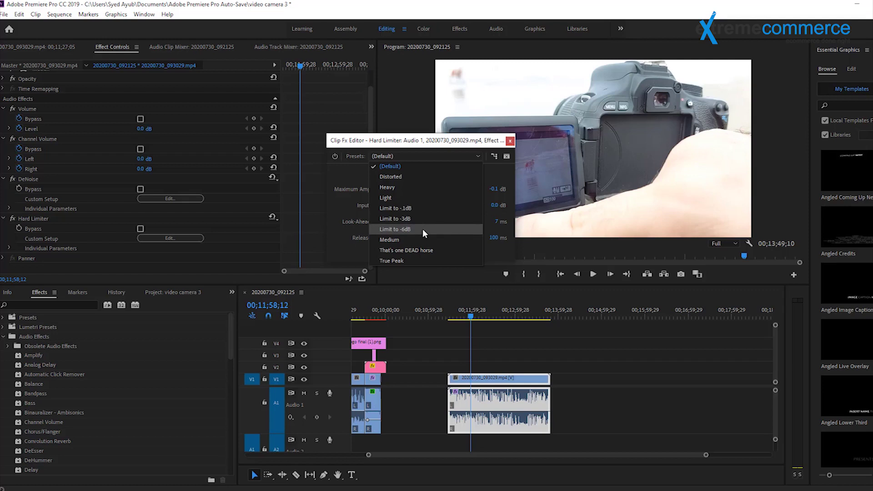
# - Try the -6dB and -3dB presets, settle on Limit to -1dB with input boost -1.7 dB, then close
pyautogui.click(422, 228)
pyautogui.click(419, 160)
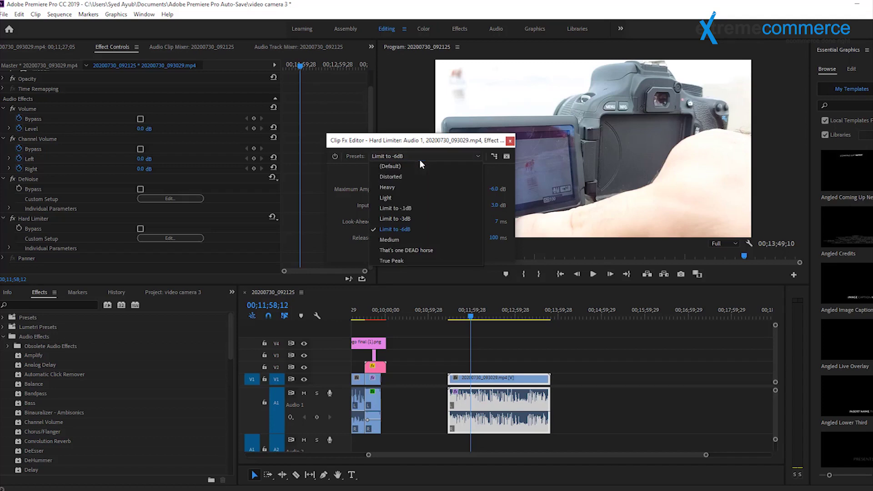
pyautogui.click(419, 218)
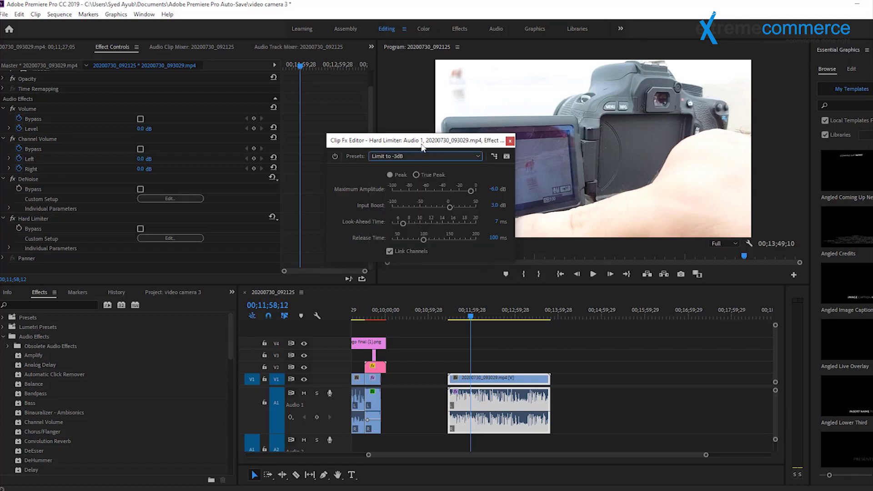
pyautogui.click(421, 156)
pyautogui.click(419, 207)
pyautogui.moveTo(451, 207); pyautogui.dragTo(448, 207)
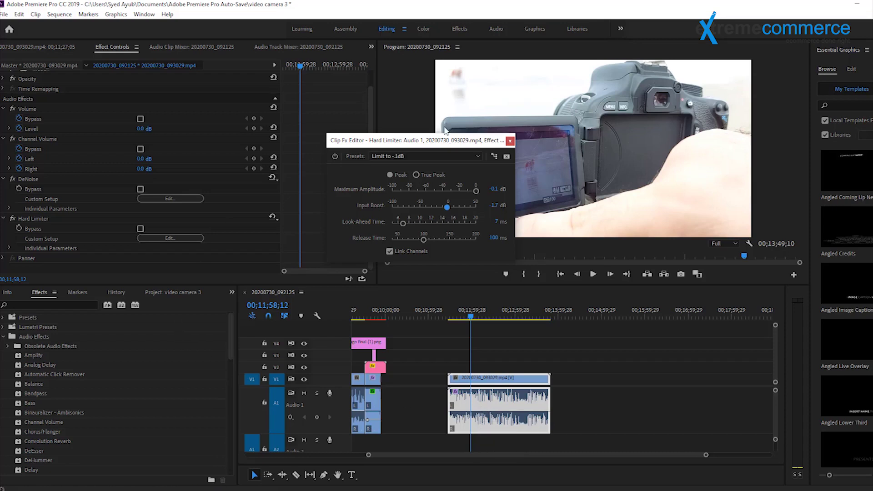
pyautogui.click(510, 141)
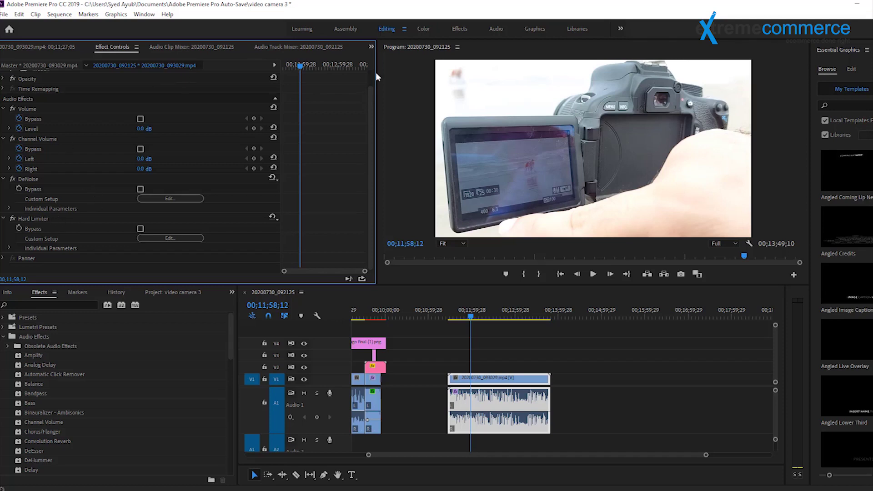
# - In the Effects workspace, select Exponential Fade under Audio Transitions > Crossfade
pyautogui.click(497, 29)
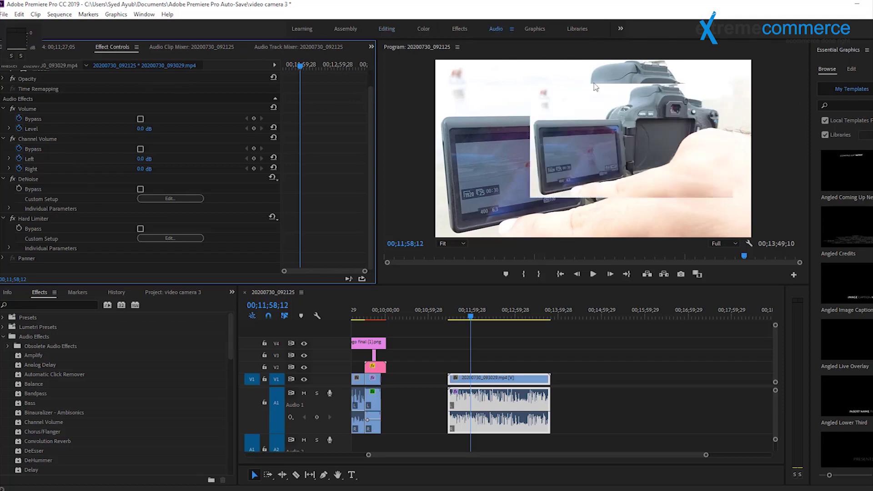
pyautogui.click(463, 31)
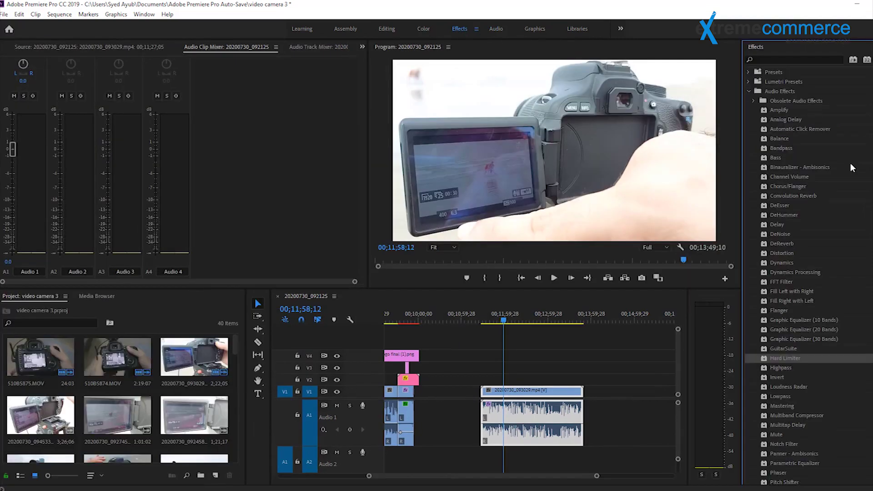
pyautogui.click(752, 101)
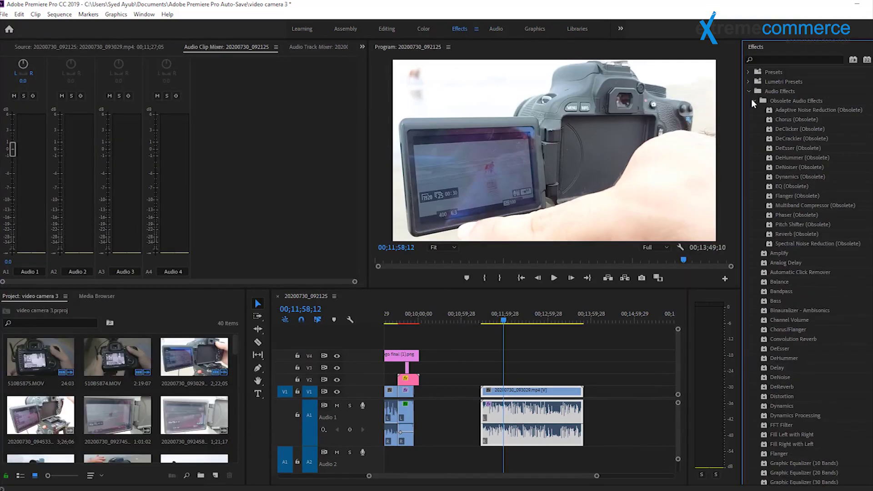
pyautogui.click(748, 91)
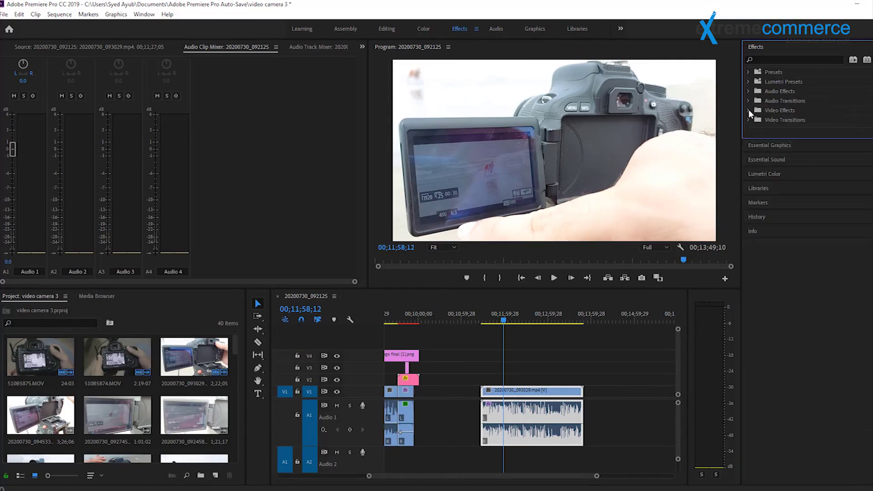
pyautogui.click(748, 101)
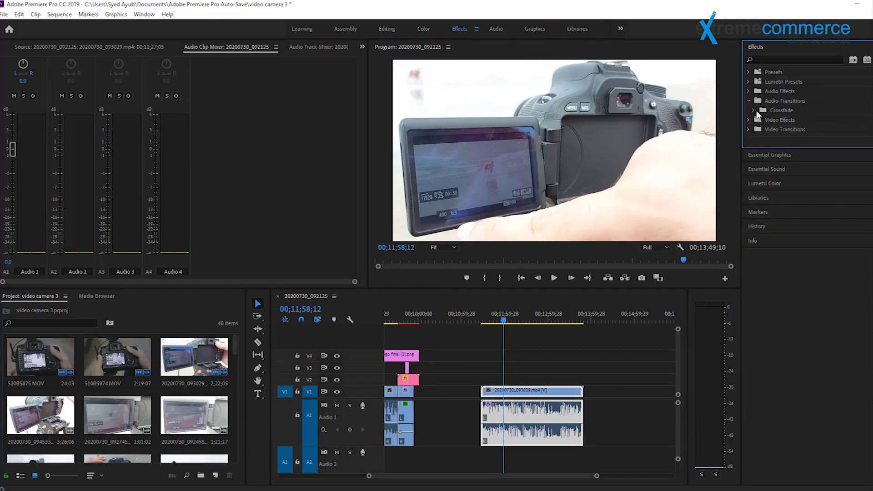
pyautogui.click(754, 110)
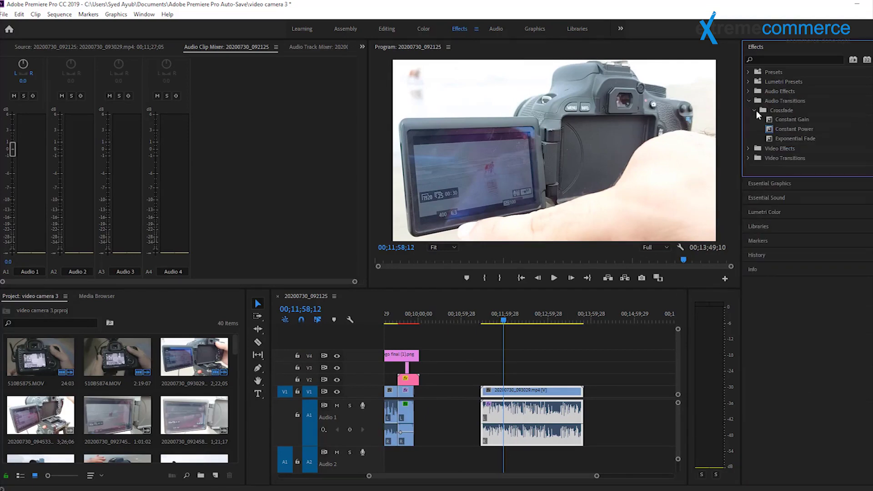
pyautogui.click(775, 136)
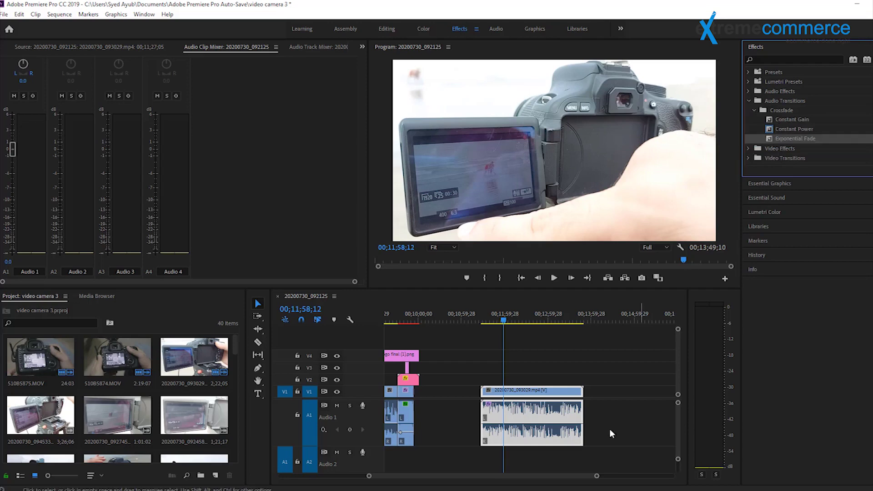
# - Play back the clip's ending and park the playhead at 00;13;40;05
pyautogui.moveTo(502, 318)
pyautogui.mouseDown()
pyautogui.moveTo(585, 318)
pyautogui.moveTo(577, 317)
pyautogui.mouseUp()
pyautogui.click(558, 279)
pyautogui.moveTo(577, 321); pyautogui.dragTo(585, 322)
pyautogui.click(556, 279)
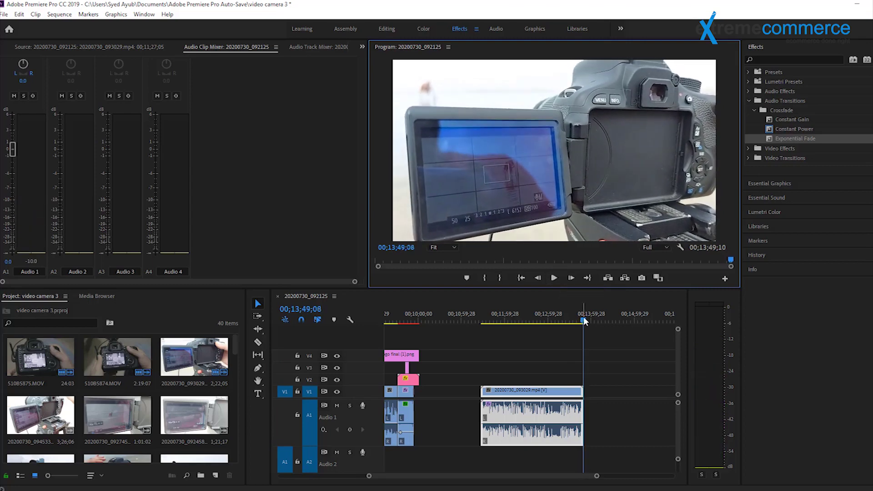
pyautogui.moveTo(583, 321); pyautogui.dragTo(576, 321)
# - Apply Exponential Fade to the end of the Audio 1 clip and select that edit point
pyautogui.moveTo(783, 139); pyautogui.dragTo(586, 431)
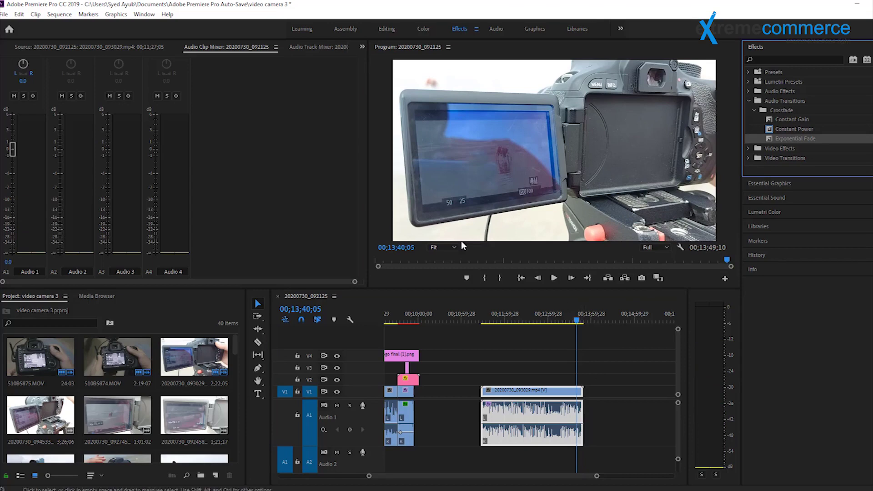
pyautogui.moveTo(595, 476); pyautogui.dragTo(547, 478)
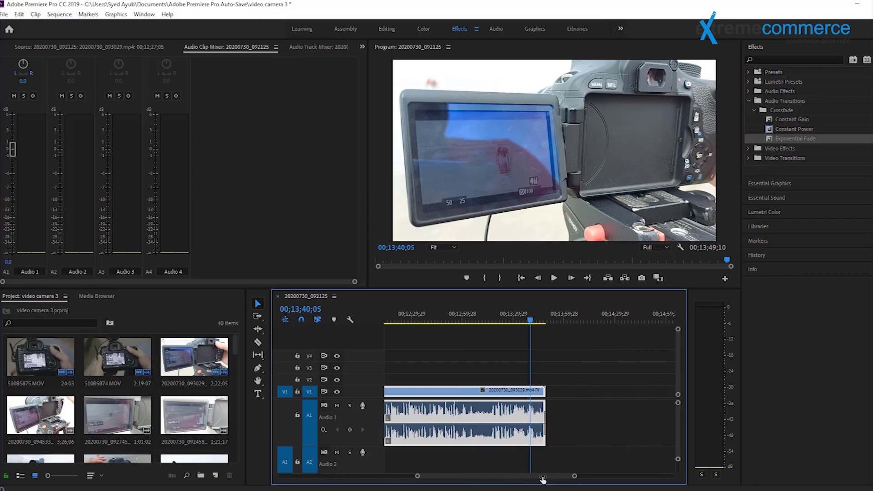
pyautogui.click(542, 416)
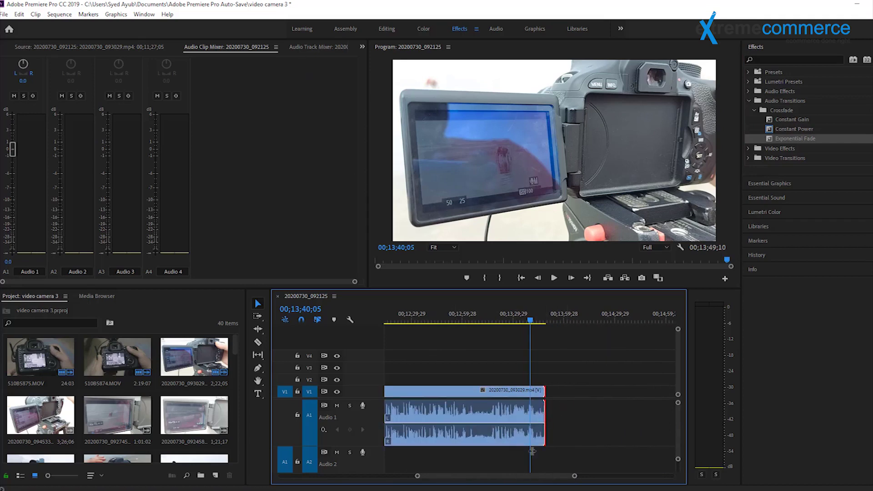
# - Set the Exponential Fade at the clip end to 40 frames (00;00;01;07) and recheck it
pyautogui.moveTo(573, 476); pyautogui.dragTo(539, 476)
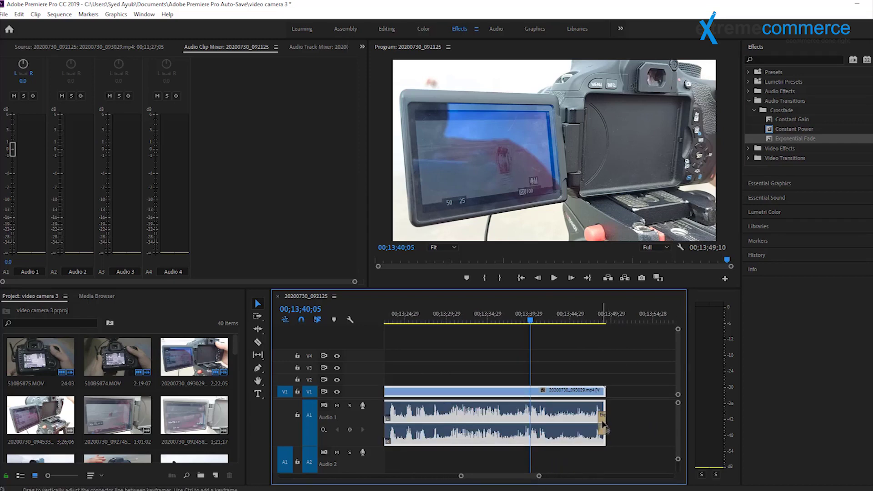
pyautogui.doubleClick(601, 425)
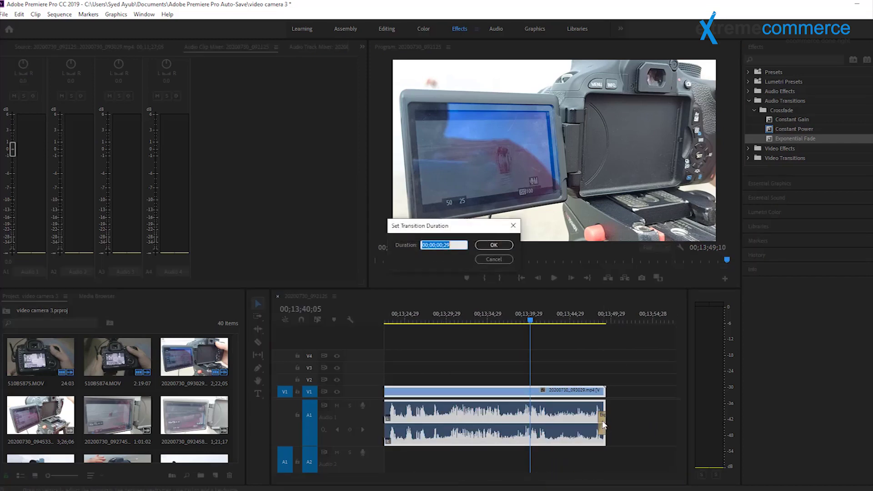
pyautogui.click(494, 245)
pyautogui.click(585, 321)
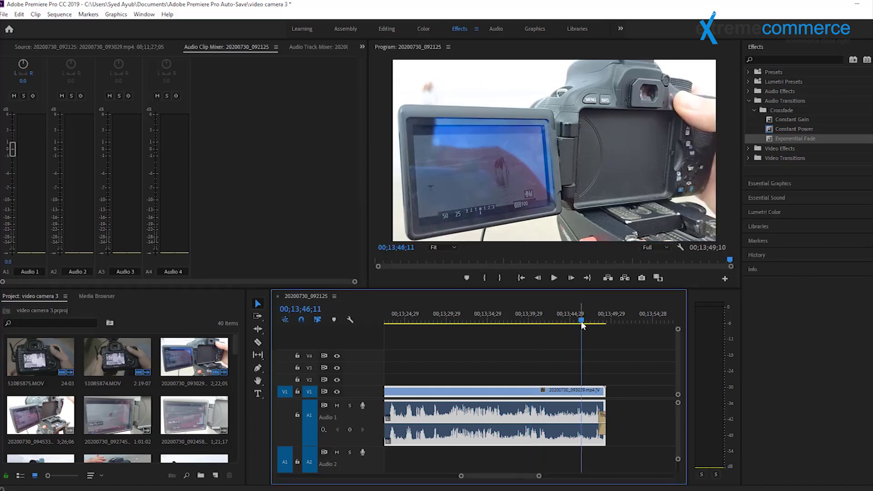
pyautogui.click(588, 321)
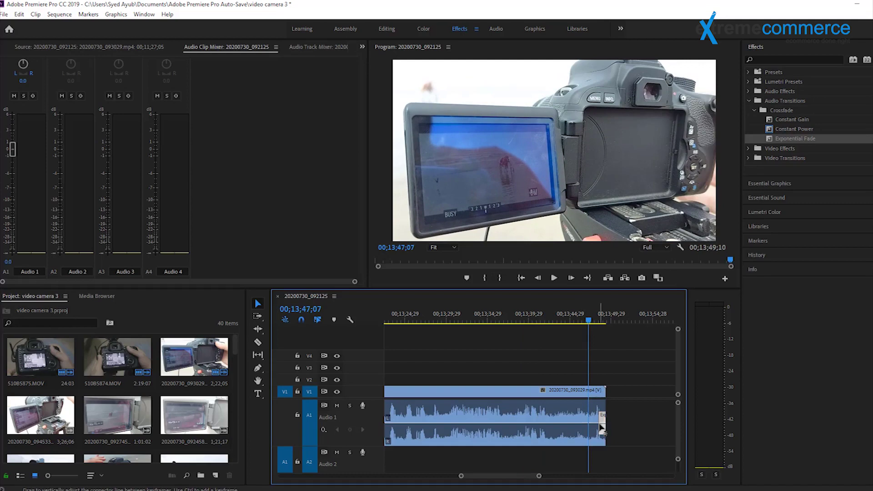
pyautogui.doubleClick(602, 430)
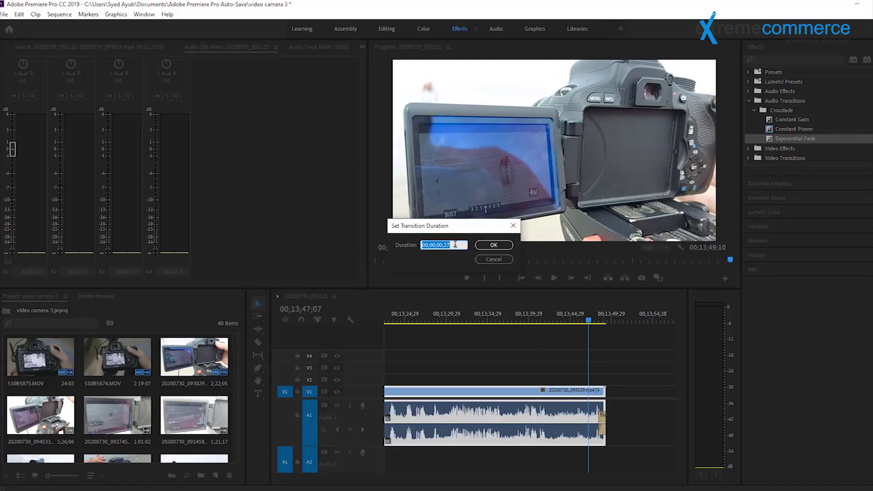
pyautogui.write('4')
pyautogui.write('0')
pyautogui.press('Return')
pyautogui.doubleClick(601, 427)
pyautogui.click(494, 259)
# - Play the clip ending from 00;13;48;12 to hear the lengthened fade
pyautogui.click(590, 322)
pyautogui.moveTo(589, 324); pyautogui.dragTo(599, 323)
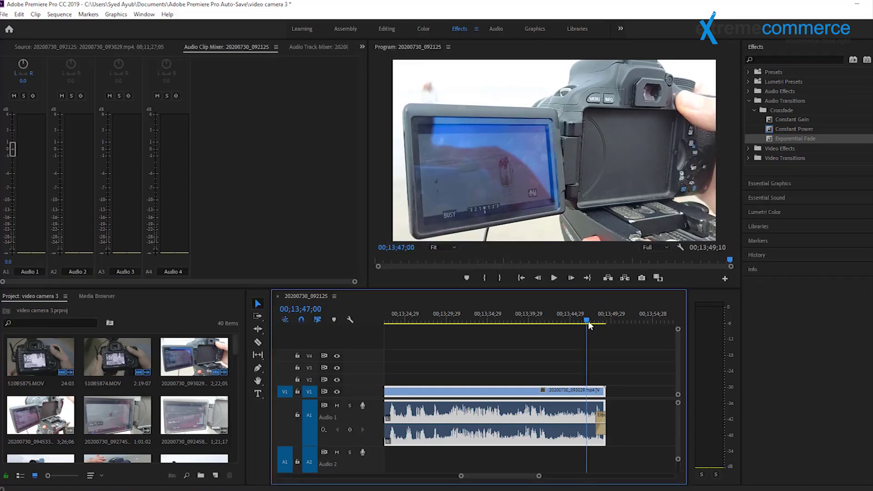
pyautogui.click(554, 279)
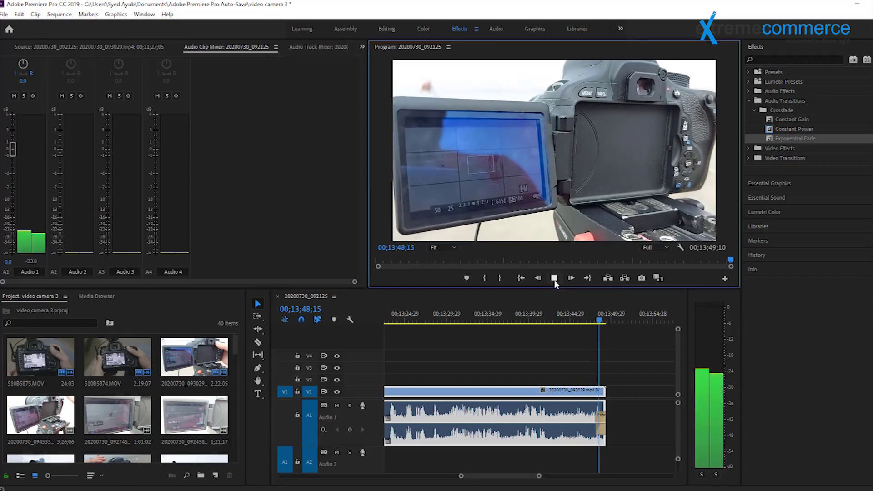
pyautogui.moveTo(599, 323); pyautogui.dragTo(598, 324)
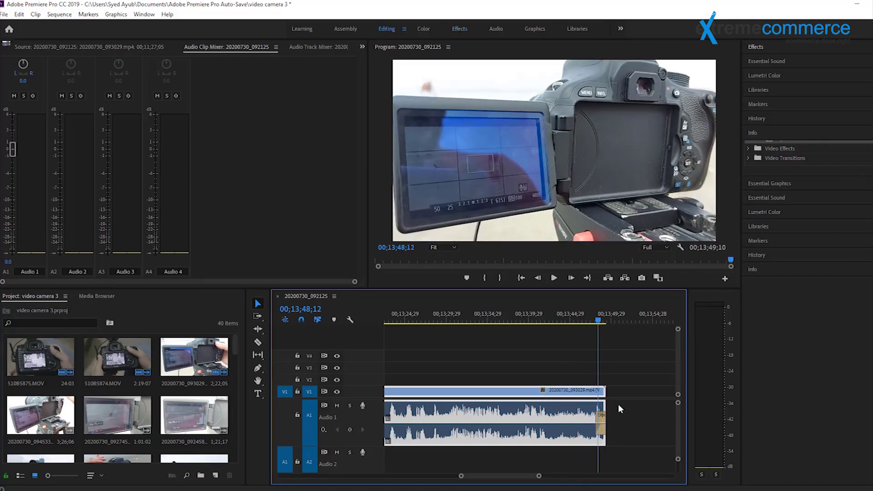
# - Return to the Editing workspace and dismiss the fade's duration settings unchanged
pyautogui.click(381, 34)
pyautogui.doubleClick(567, 409)
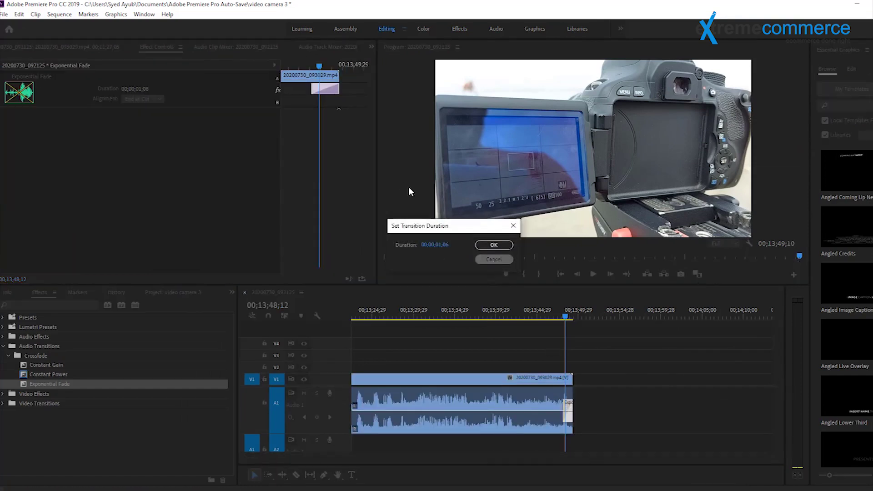
pyautogui.press('Escape')
# - Stretch the Exponential Fade to 00;00;02;01 in Effect Controls, then reselect it
pyautogui.moveTo(313, 89); pyautogui.dragTo(291, 89)
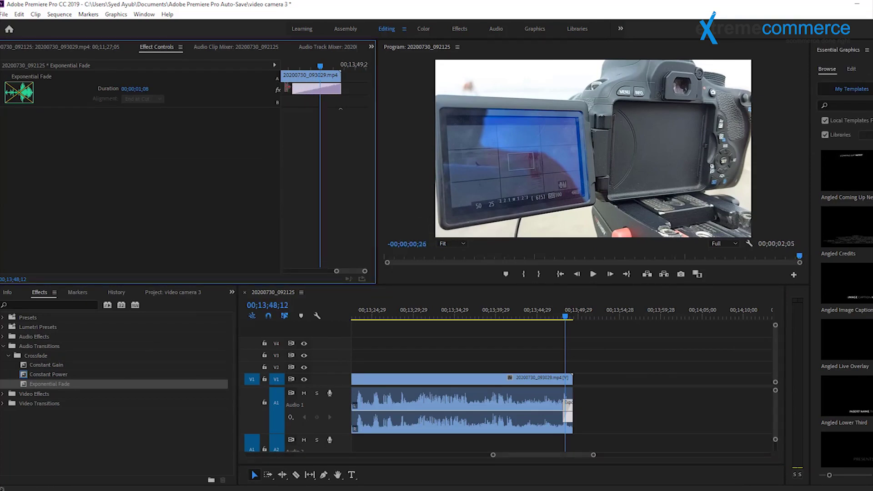
pyautogui.moveTo(292, 86); pyautogui.dragTo(294, 88)
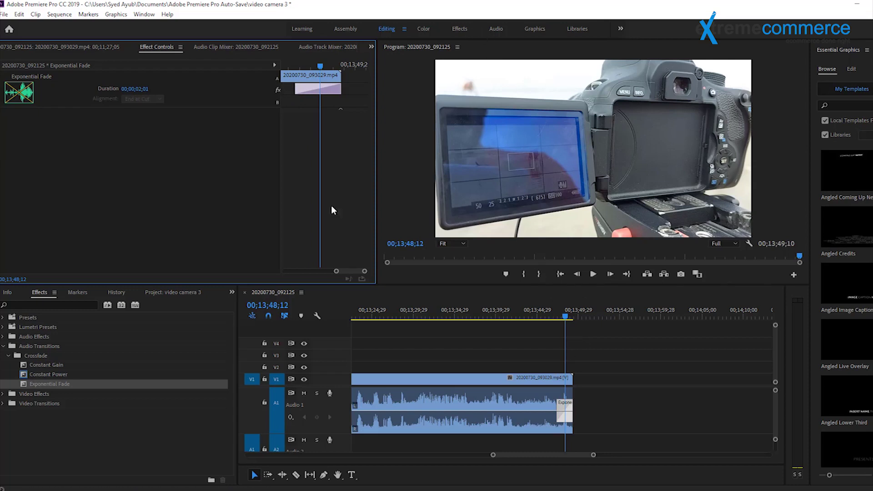
pyautogui.click(34, 376)
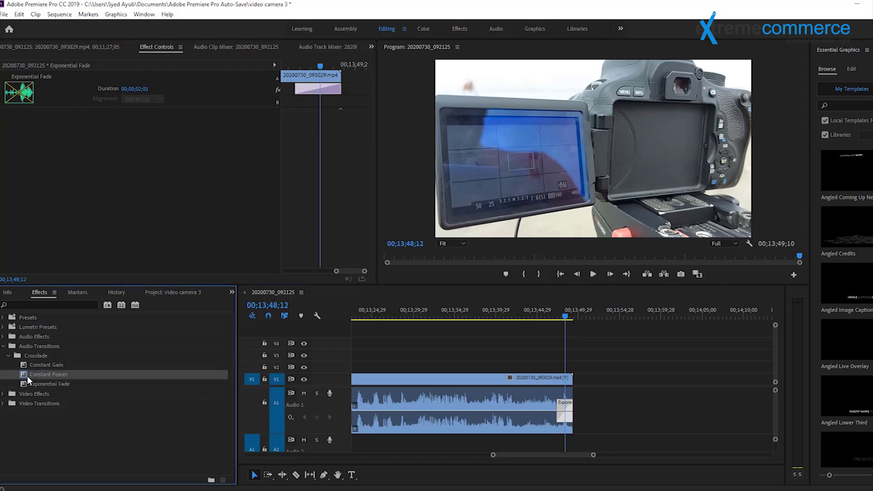
pyautogui.click(567, 411)
# - Delete the Exponential Fade and apply a Constant Power crossfade to the Audio 1 clip end
pyautogui.press('Delete')
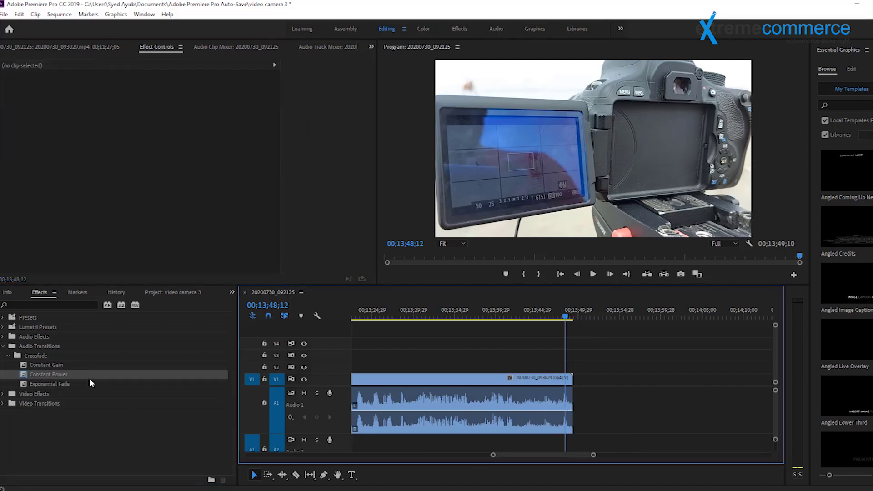
pyautogui.click(79, 375)
pyautogui.moveTo(78, 375); pyautogui.dragTo(569, 416)
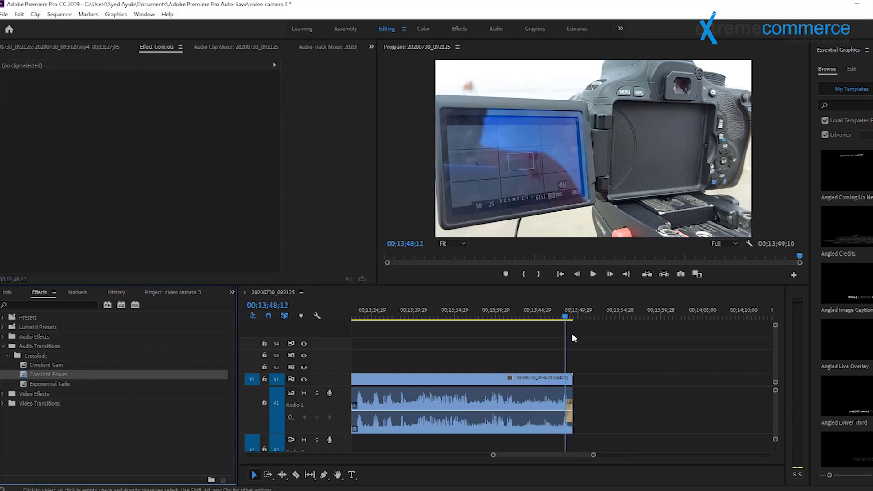
# - Play back the Constant Power crossfade from around 00;13;47;18
pyautogui.click(567, 316)
pyautogui.moveTo(563, 317); pyautogui.dragTo(559, 317)
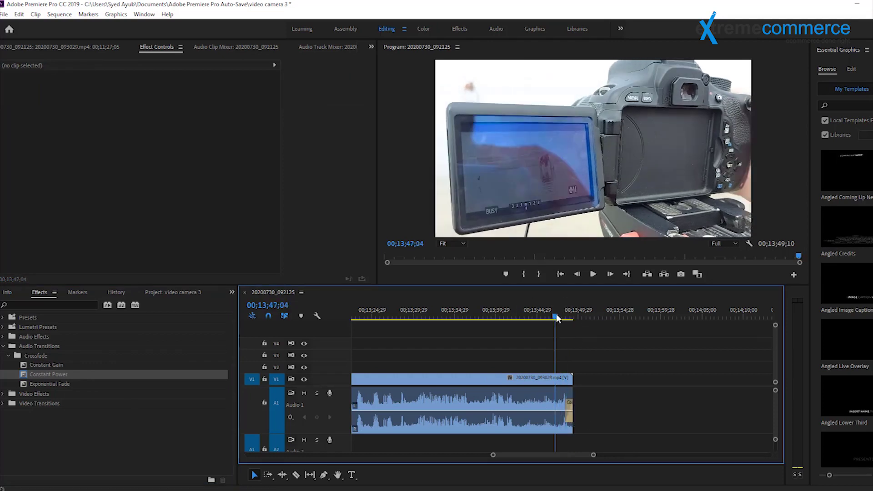
pyautogui.click(593, 274)
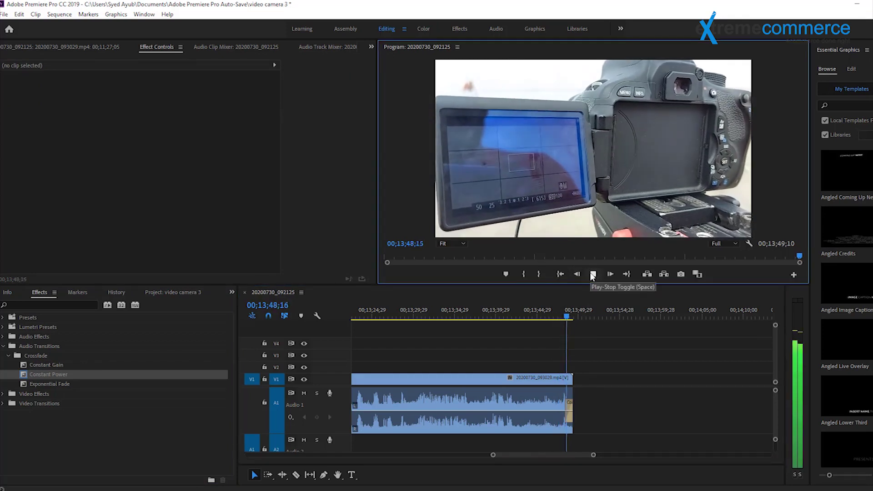
pyautogui.click(560, 318)
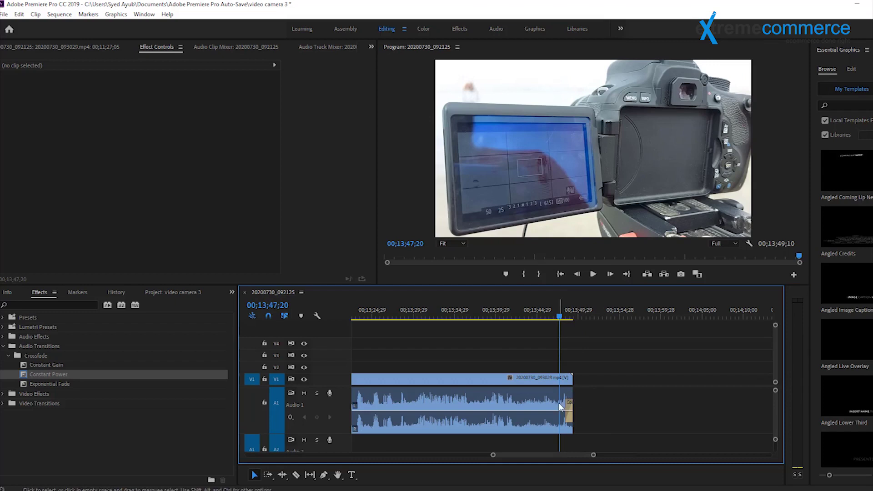
pyautogui.moveTo(560, 317); pyautogui.dragTo(554, 318)
pyautogui.click(52, 366)
# - Undo the accidental clip deletion and leave the transition duration unchanged
pyautogui.click(567, 417)
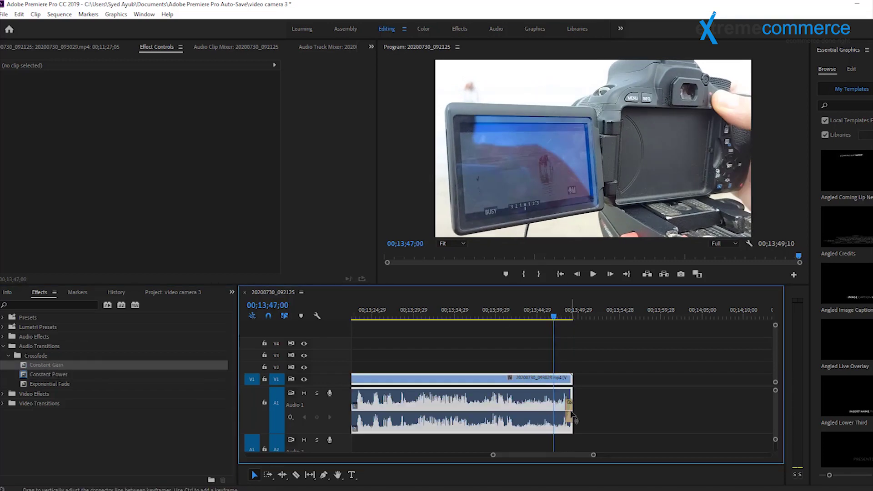
pyautogui.press('Delete')
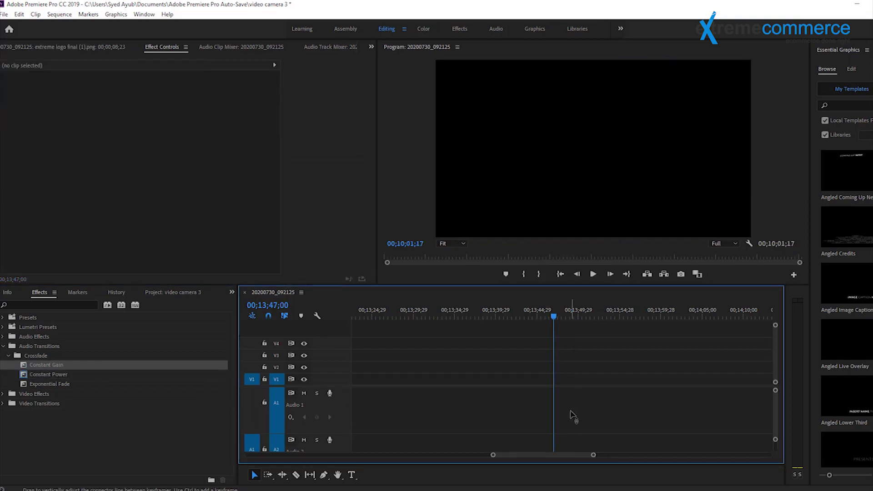
pyautogui.hotkey('ctrl', 'z')
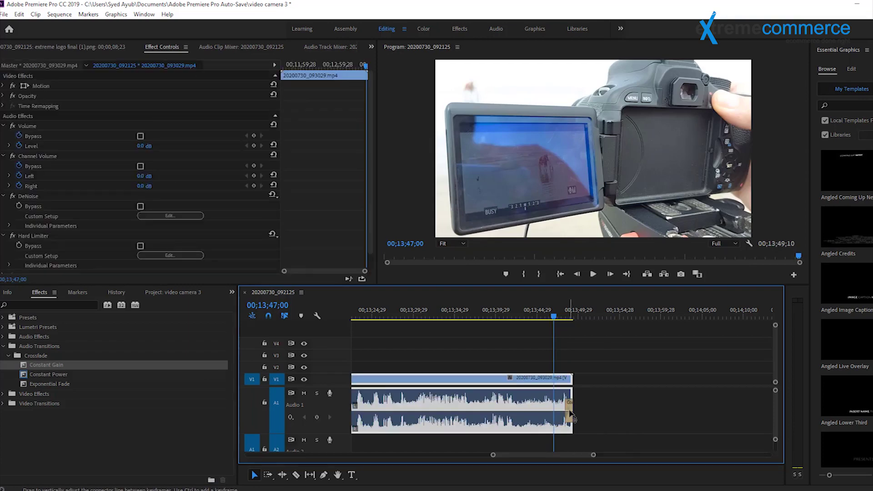
pyautogui.doubleClick(570, 414)
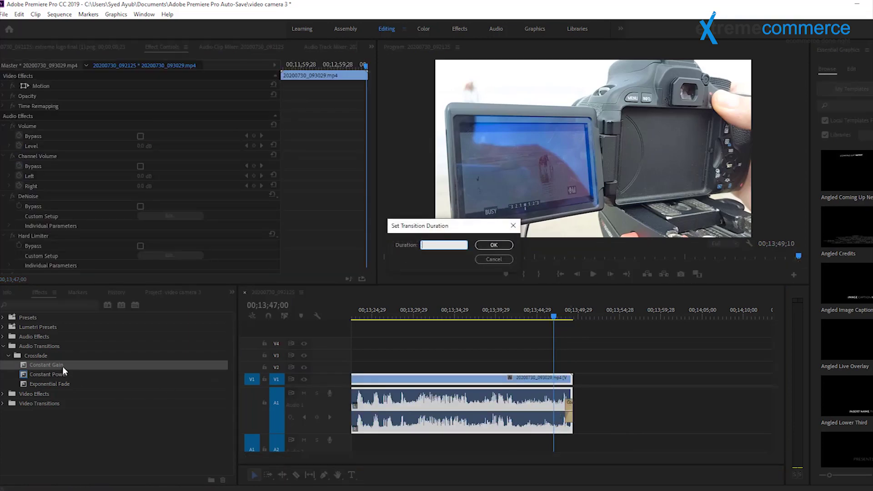
pyautogui.click(503, 261)
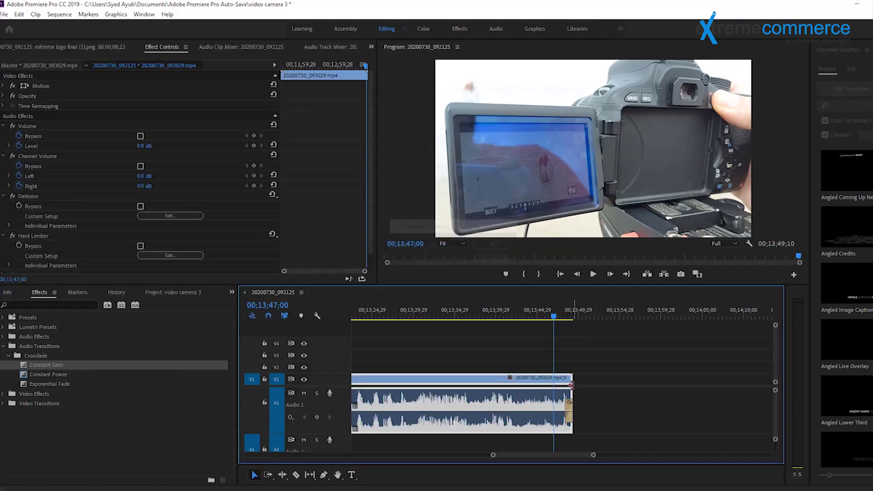
# - Clear the A1 end transition and apply a Constant Gain crossfade there
pyautogui.click(569, 404)
pyautogui.rightClick(568, 405)
pyautogui.click(579, 424)
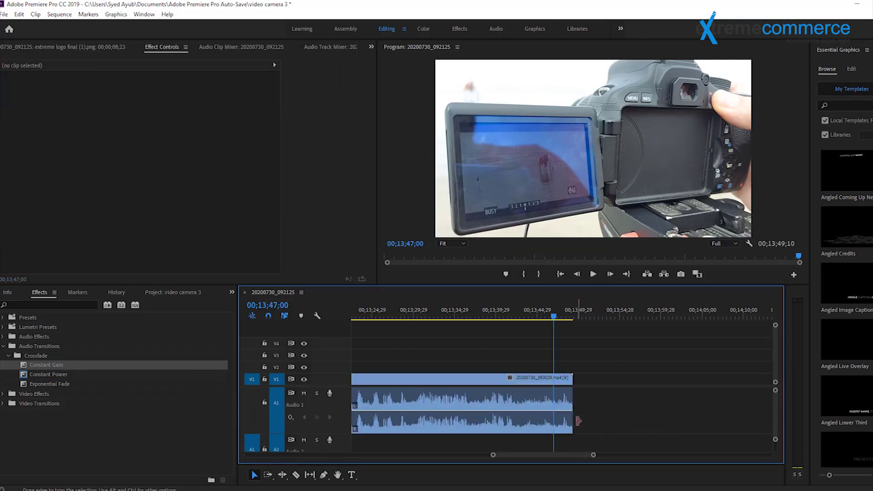
pyautogui.click(38, 367)
pyautogui.moveTo(38, 364); pyautogui.dragTo(574, 417)
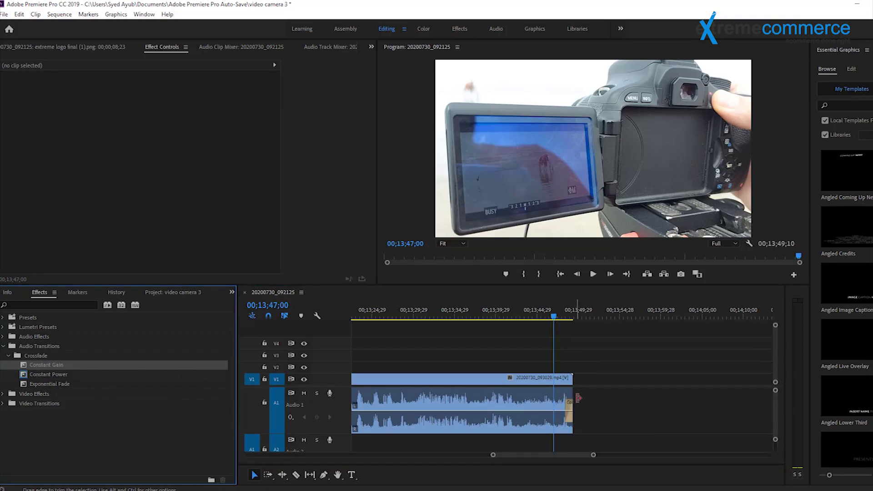
# - Set the Constant Gain duration to 28 frames, then stretch it to 00;00;01;28
pyautogui.doubleClick(569, 415)
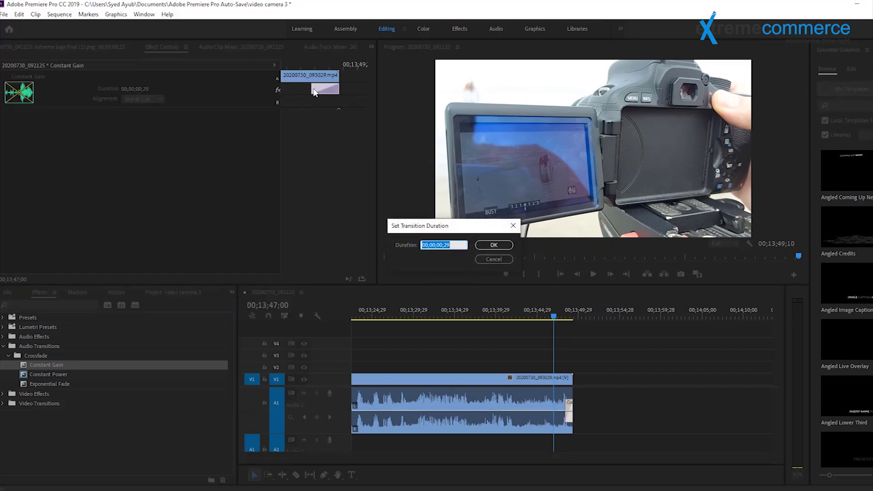
pyautogui.write('28')
pyautogui.click(494, 245)
pyautogui.click(317, 88)
pyautogui.moveTo(315, 87); pyautogui.dragTo(284, 87)
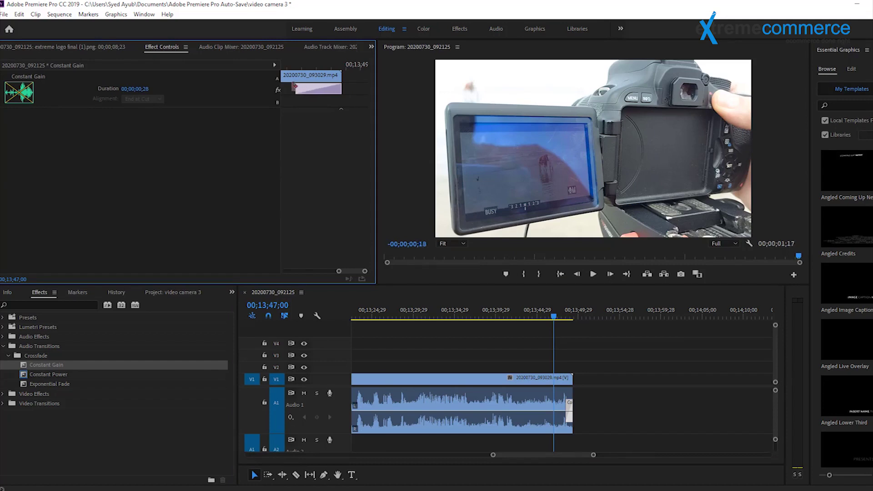
# - Play back the clip ending and park the playhead at 00;13;47;20
pyautogui.click(591, 274)
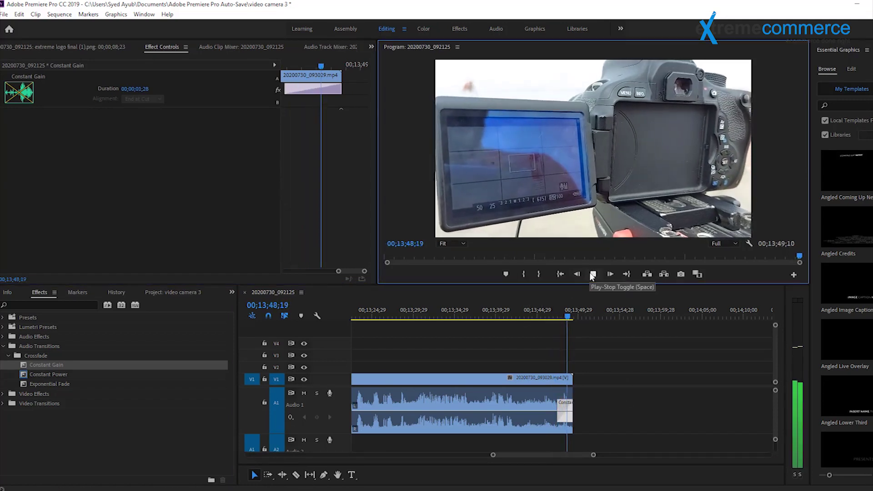
pyautogui.click(592, 275)
pyautogui.click(567, 320)
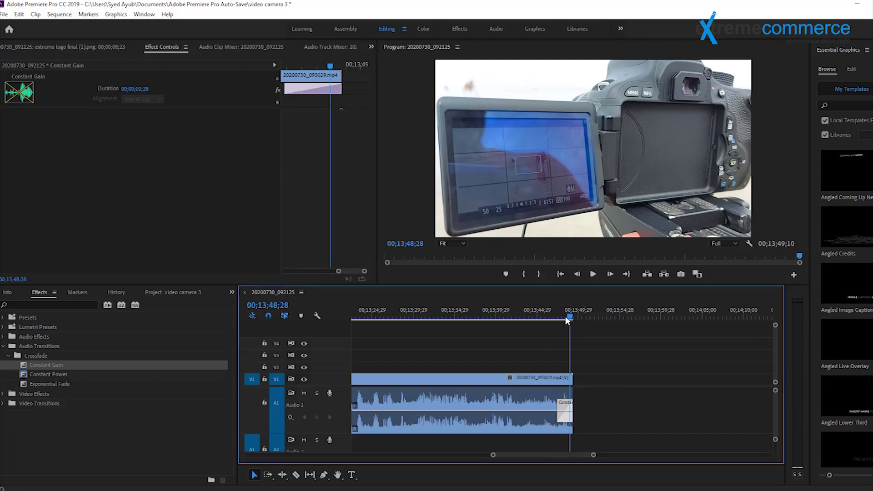
pyautogui.moveTo(566, 321); pyautogui.dragTo(563, 320)
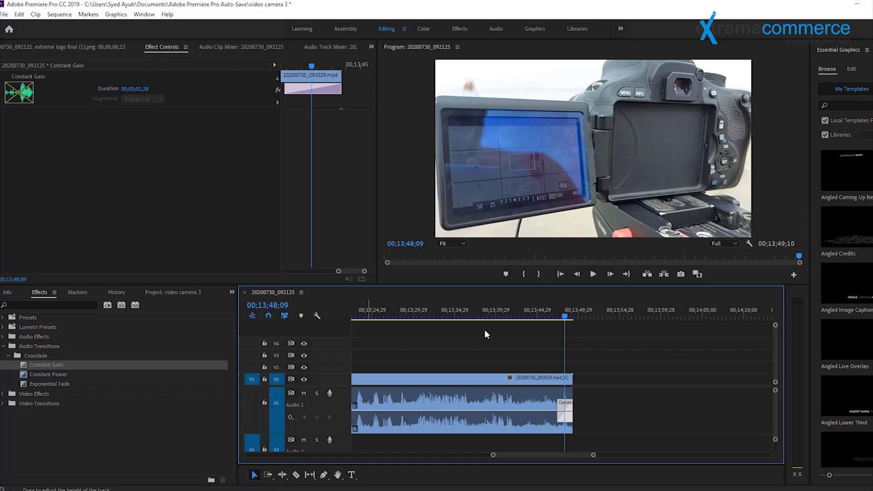
pyautogui.moveTo(566, 322); pyautogui.dragTo(559, 318)
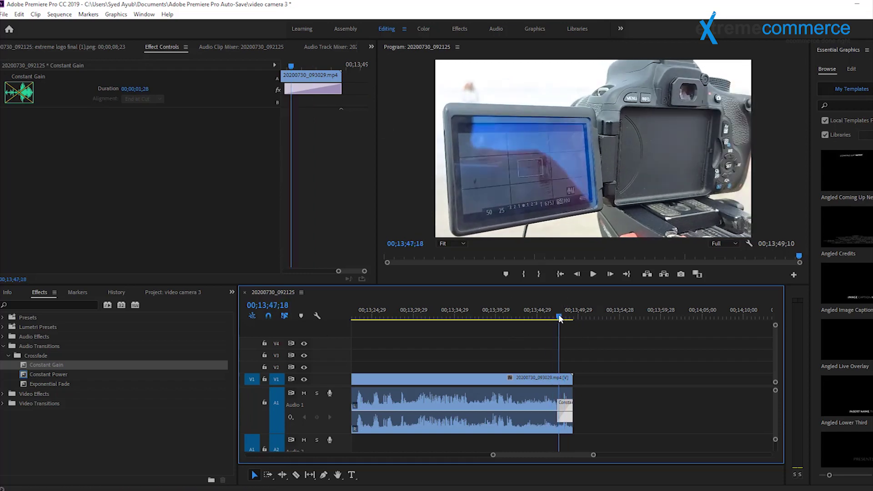
pyautogui.moveTo(594, 454); pyautogui.dragTo(711, 454)
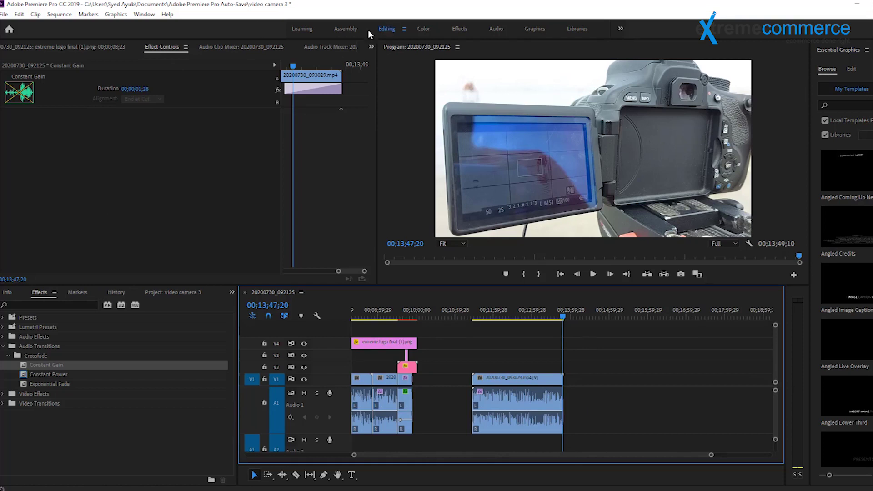
# - Show the Audio Track Mixer and move the playhead back to around 00;13;08
pyautogui.click(260, 45)
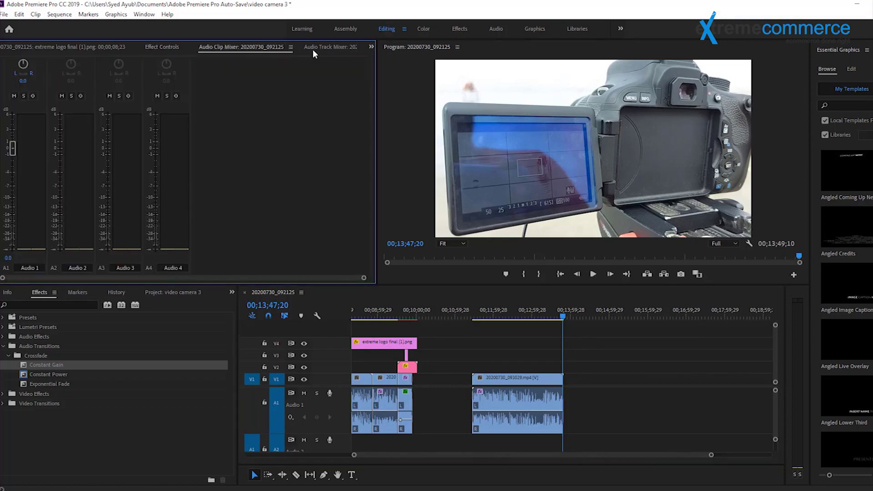
pyautogui.click(312, 48)
pyautogui.moveTo(570, 320); pyautogui.dragTo(537, 318)
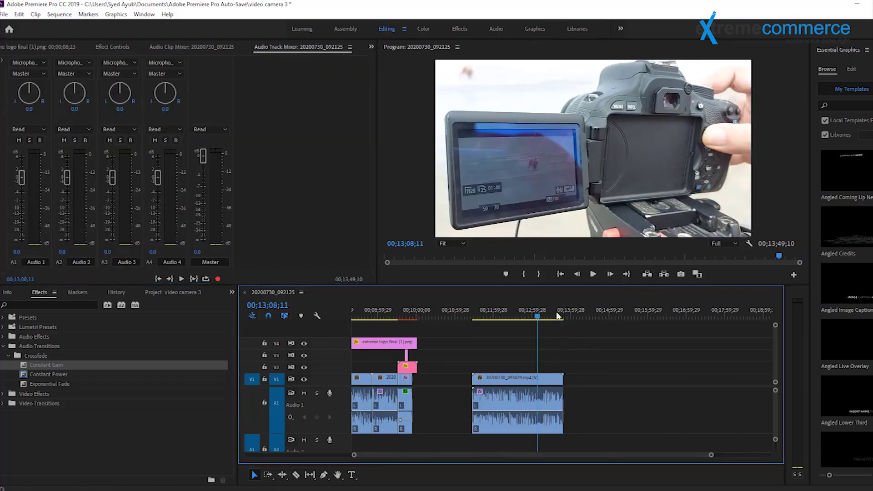
# - Play the sequence ending from 00;13;08 and again from 00;13;38 to hear the fade
pyautogui.click(593, 274)
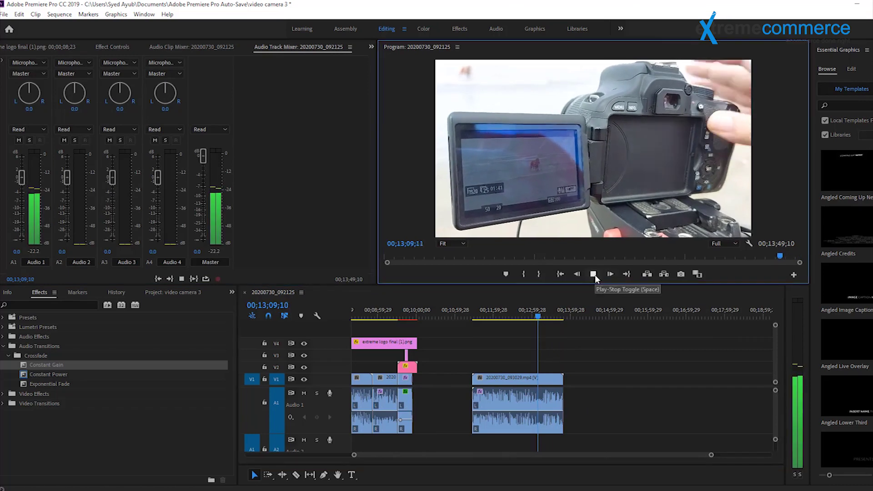
pyautogui.click(543, 318)
pyautogui.moveTo(547, 323); pyautogui.dragTo(556, 318)
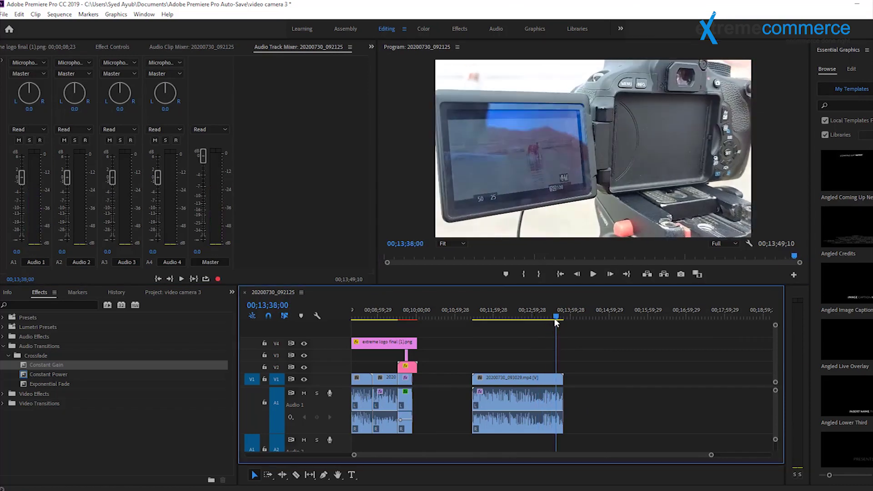
pyautogui.click(596, 272)
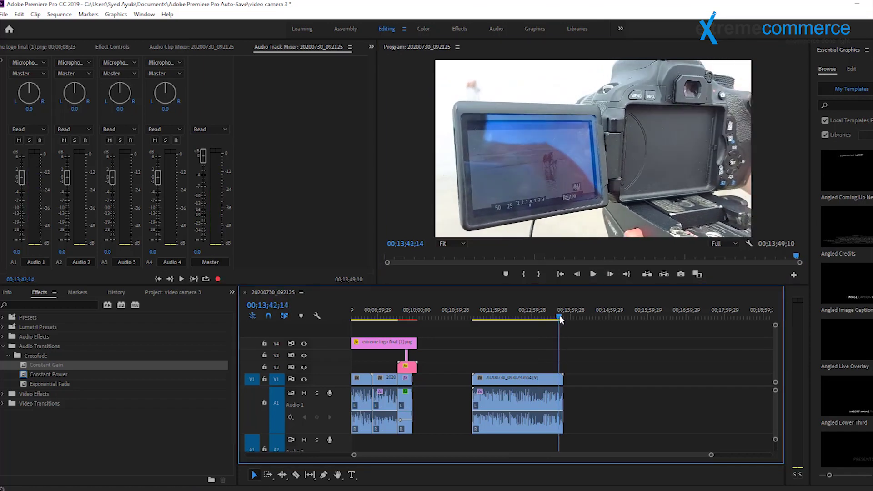
pyautogui.click(594, 275)
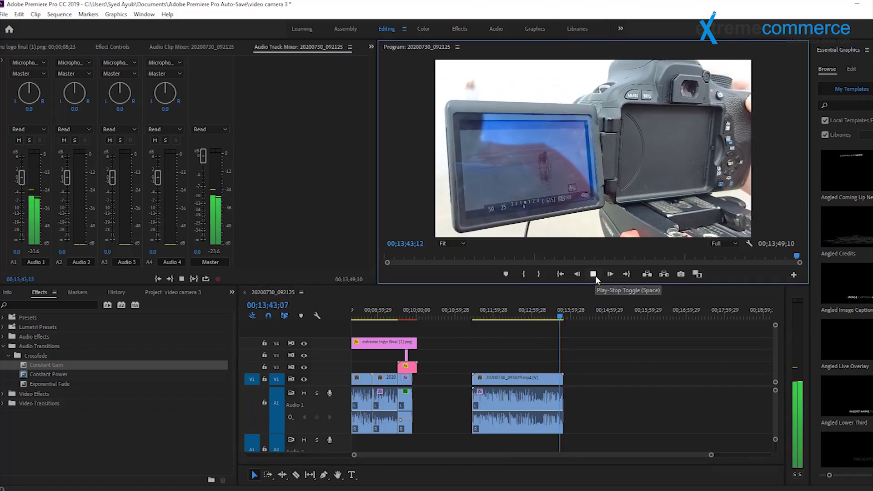
pyautogui.click(562, 316)
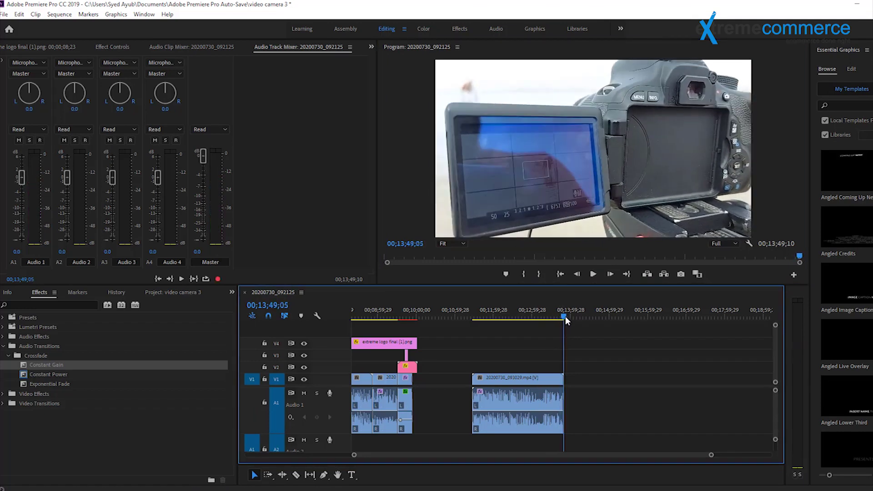
pyautogui.press('space')
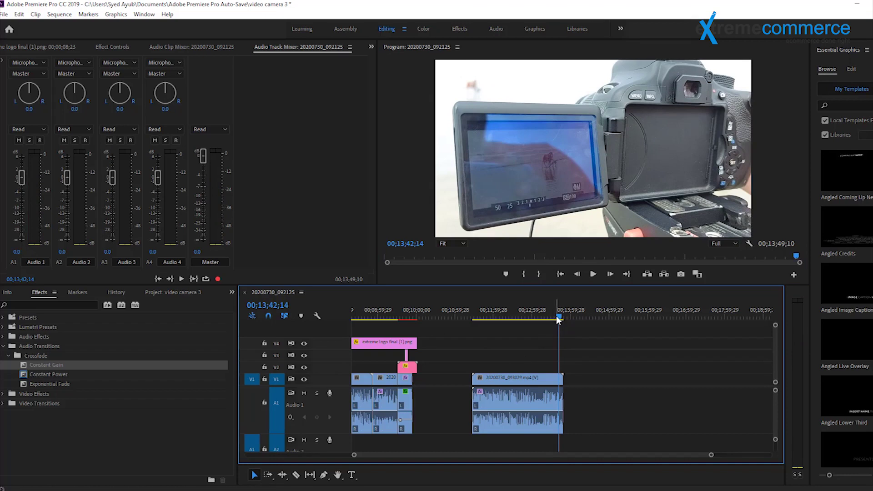
pyautogui.press('Up')
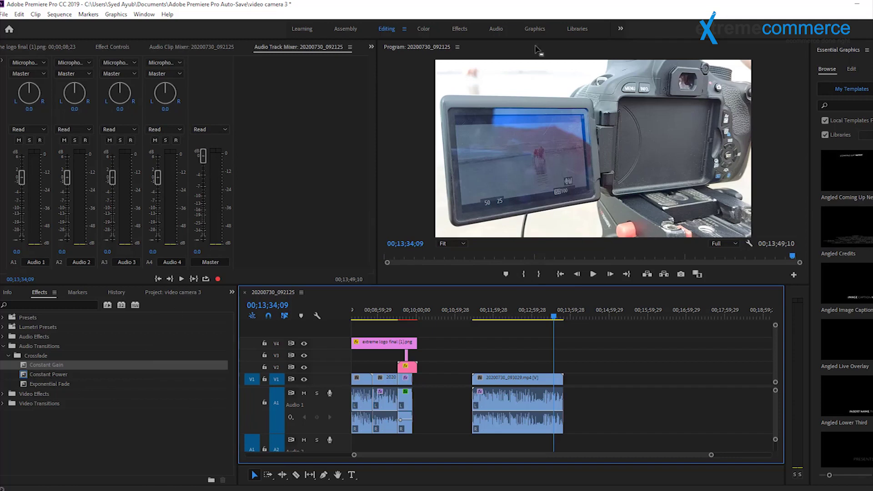
# - Switch to the Effects workspace and expand the Audio Effects list
pyautogui.hotkey('alt', 'shift', '0')
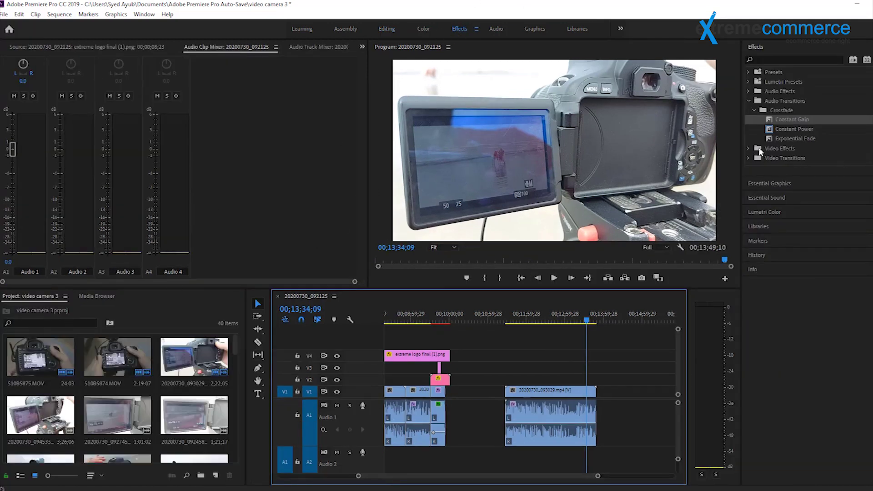
pyautogui.click(754, 110)
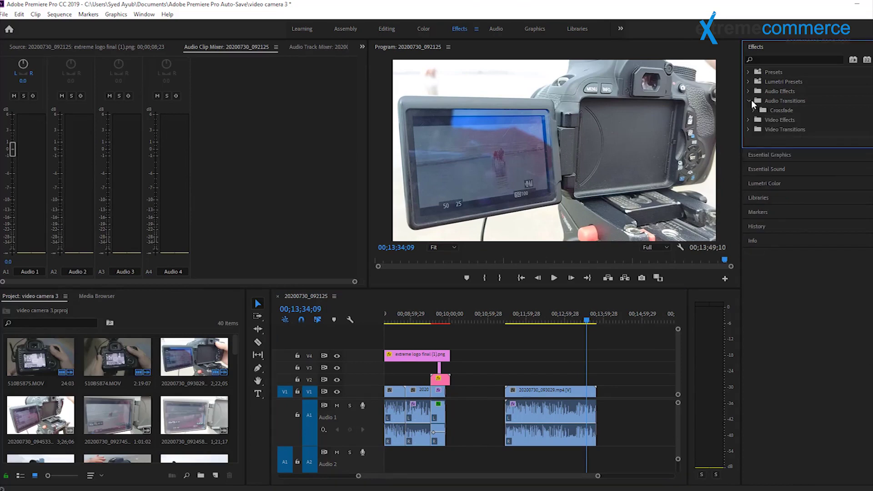
pyautogui.click(748, 91)
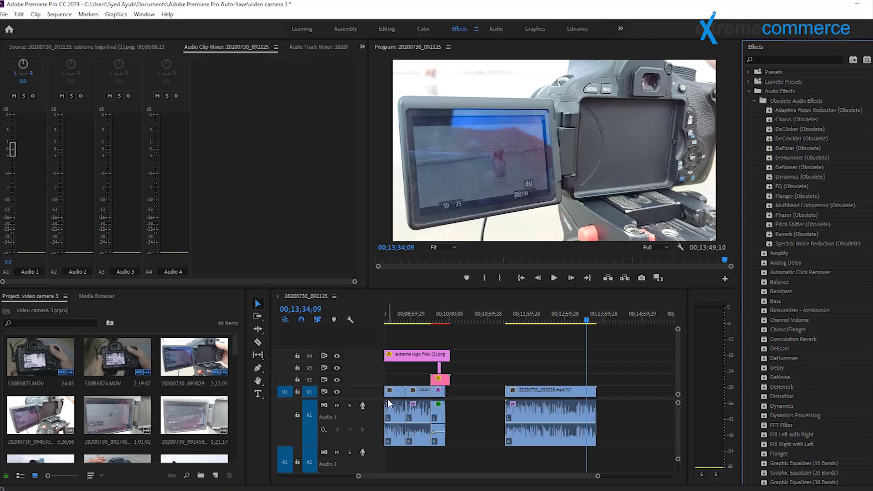
# - In the Audio Track Mixer, lower the Master fader briefly, then reset it to 0.0 dB
pyautogui.click(302, 50)
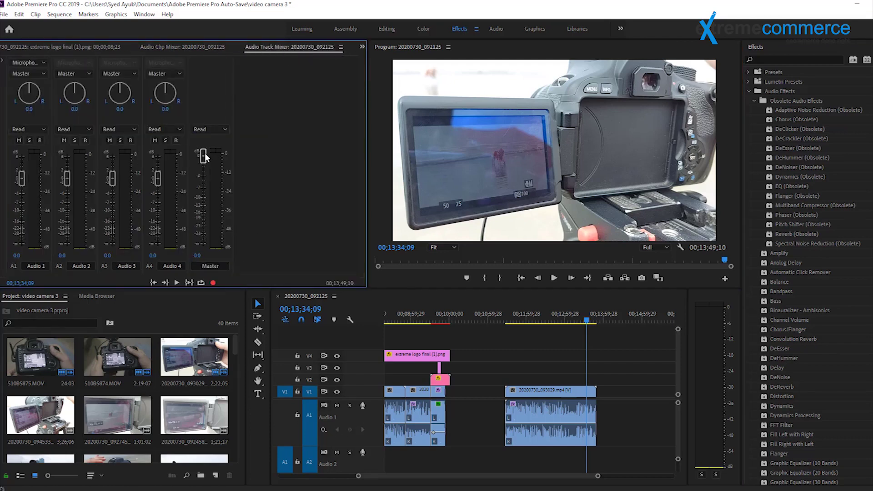
pyautogui.moveTo(204, 156); pyautogui.dragTo(208, 174)
pyautogui.moveTo(209, 164); pyautogui.dragTo(208, 149)
pyautogui.moveTo(563, 319)
pyautogui.mouseDown()
pyautogui.moveTo(513, 319)
pyautogui.moveTo(525, 319)
pyautogui.mouseUp()
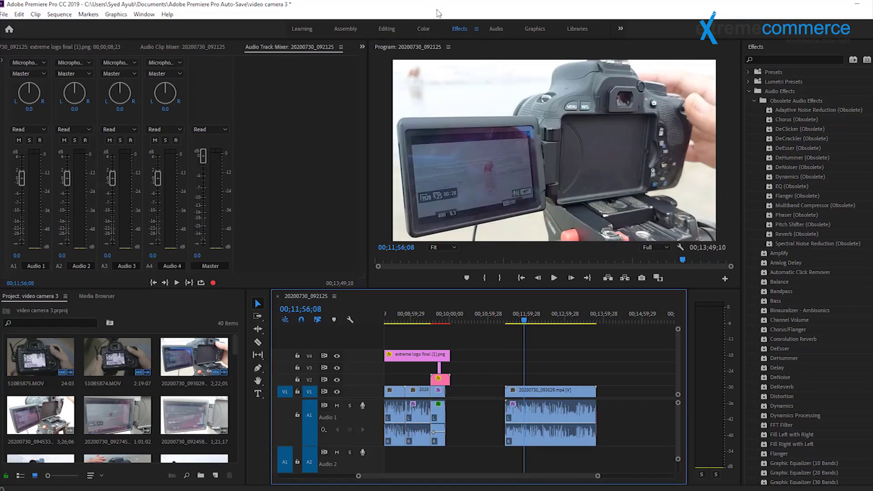
pyautogui.click(544, 415)
pyautogui.click(526, 323)
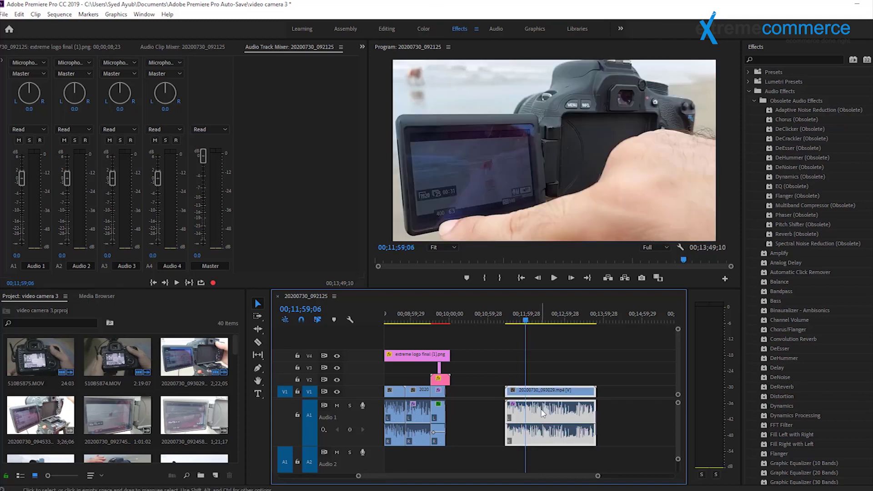
pyautogui.rightClick(543, 423)
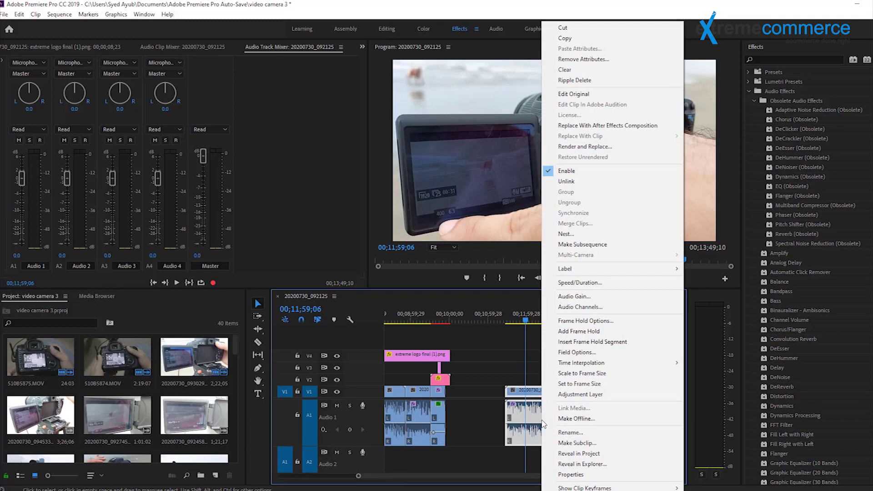
pyautogui.click(523, 418)
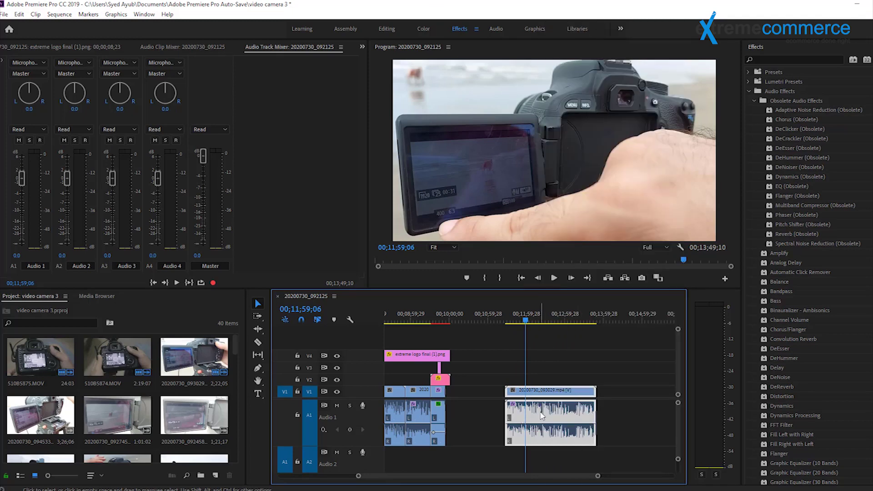
pyautogui.click(542, 378)
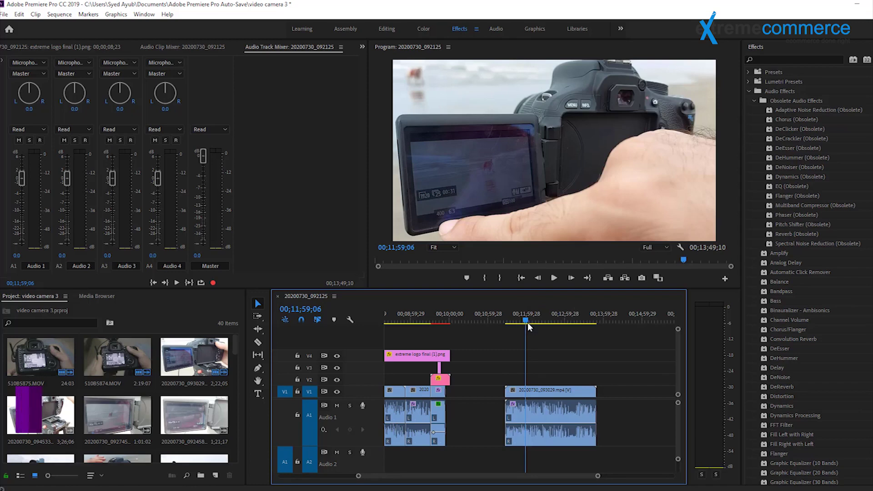
pyautogui.click(547, 404)
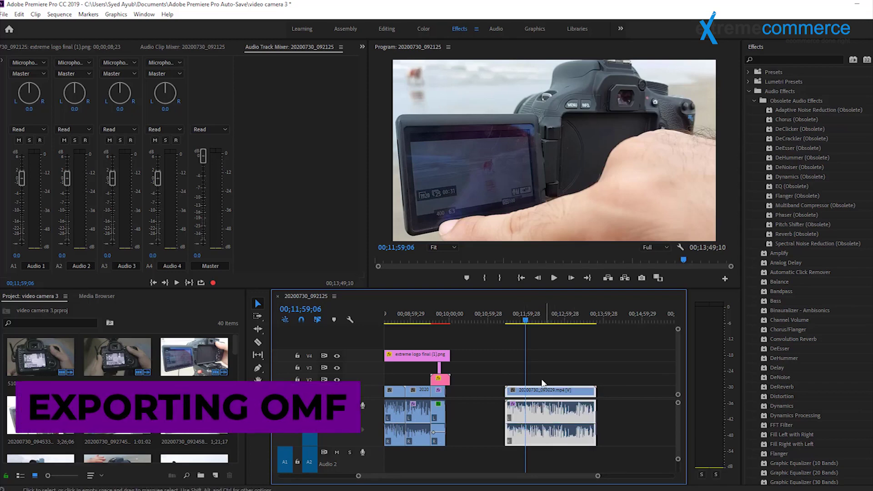
# - Close the Markers menu and open File > Export > OMF settings
pyautogui.click(4, 14)
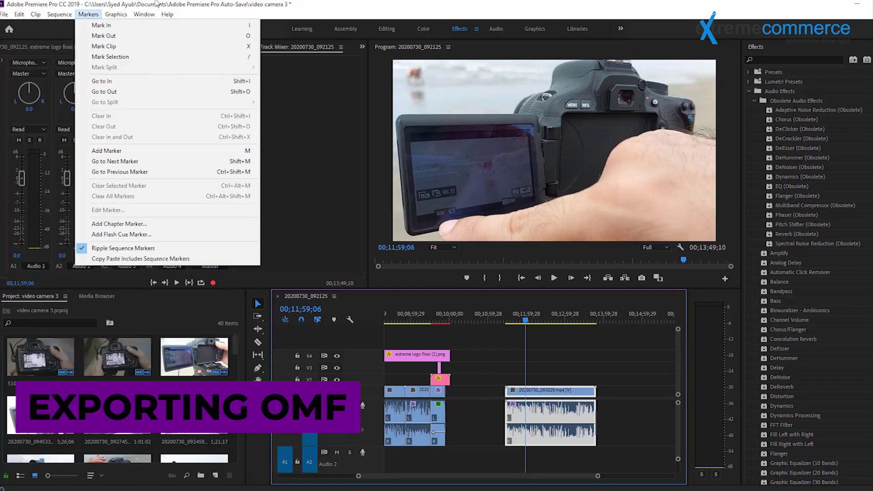
pyautogui.click(841, 3)
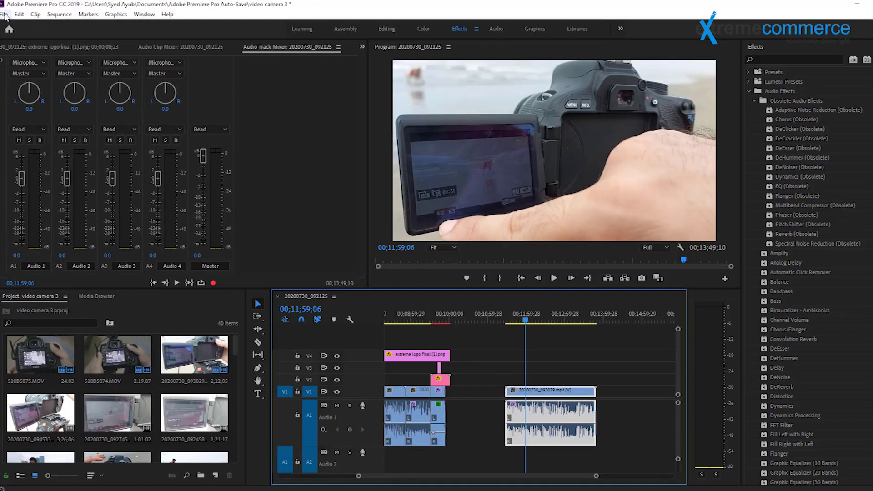
pyautogui.click(4, 14)
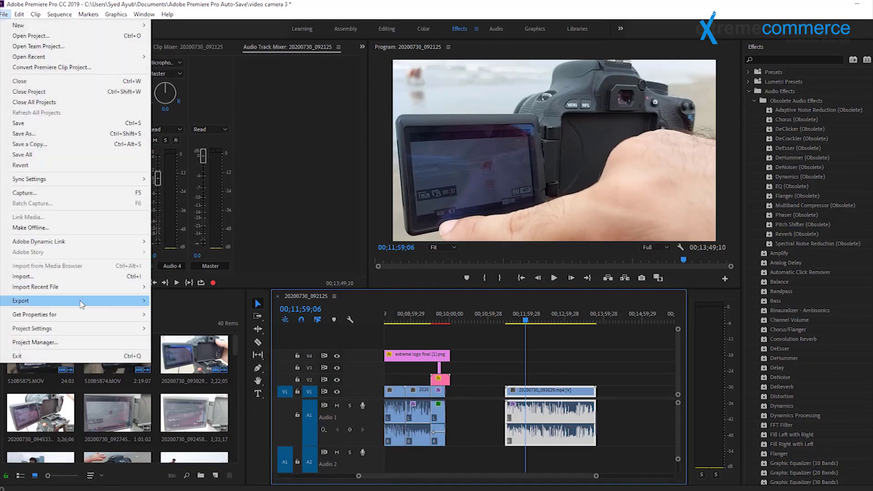
pyautogui.moveTo(81, 304)
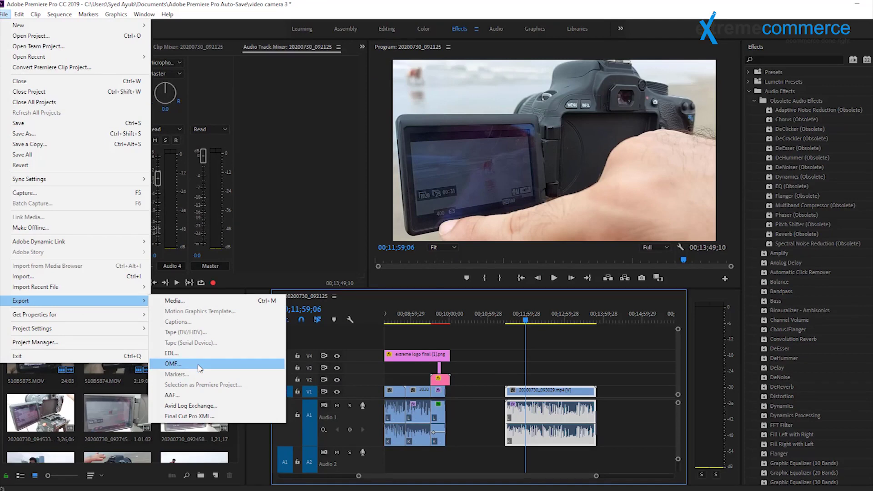
pyautogui.click(200, 369)
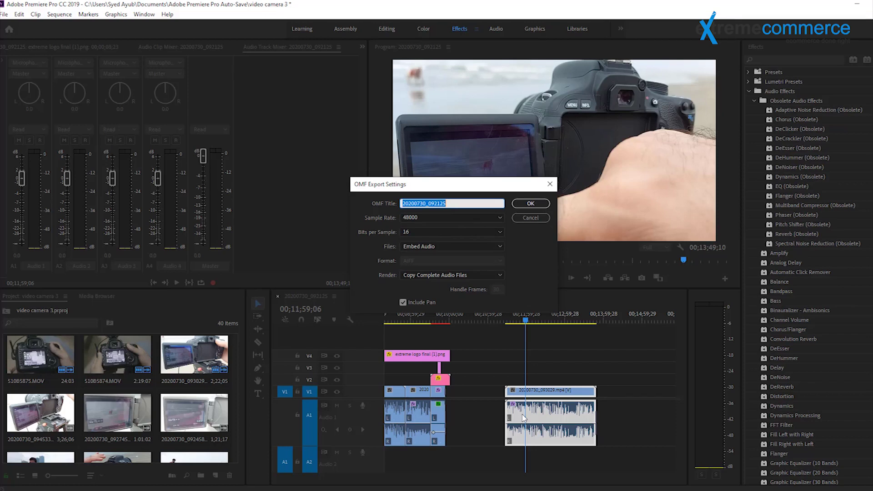
# - Cancel the OMF settings, scroll the timeline to the start, and reopen File > Export
pyautogui.click(525, 218)
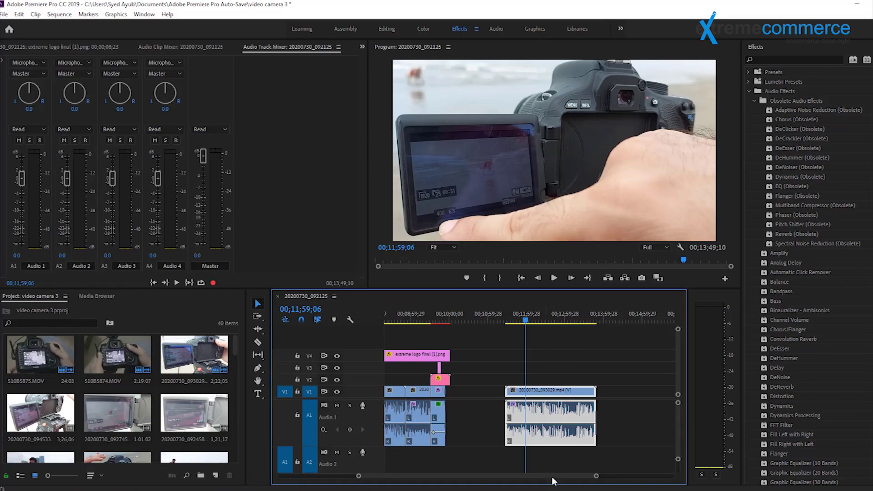
pyautogui.moveTo(553, 480); pyautogui.dragTo(473, 481)
pyautogui.click(3, 14)
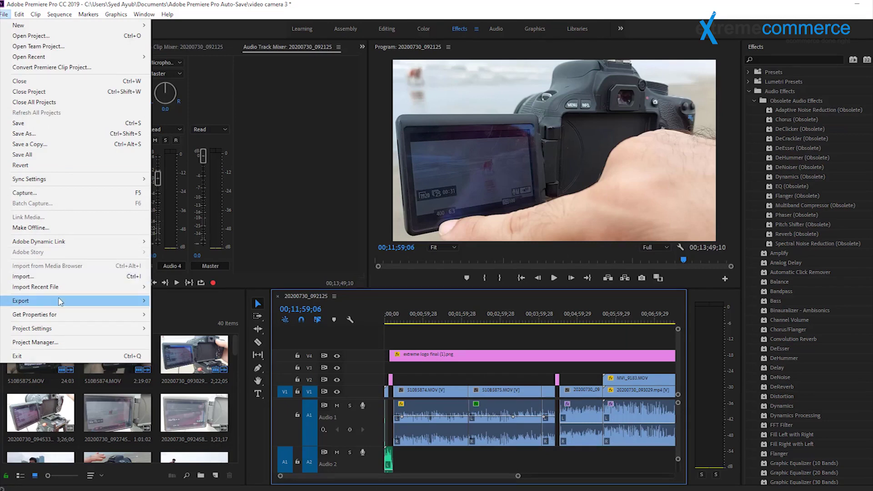
pyautogui.moveTo(59, 301)
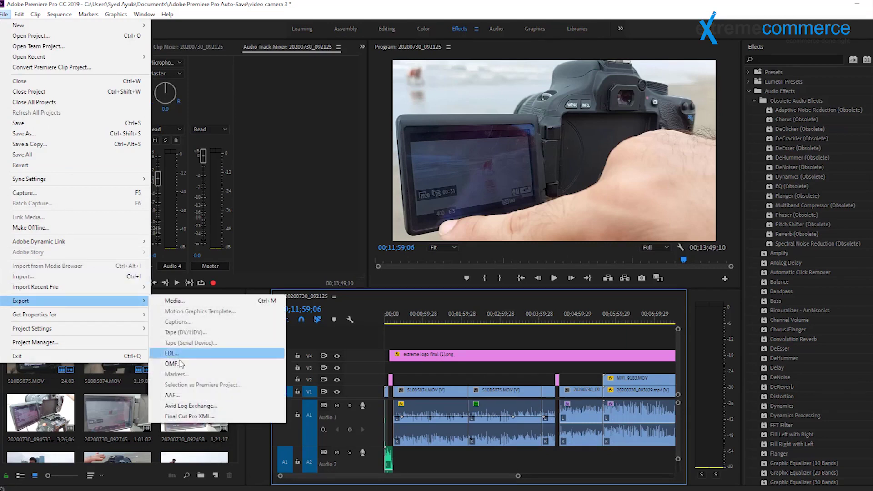
# - Title the OMF export 'test omf', keeping 48000 sample rate, 16 bits and Embed Audio
pyautogui.click(172, 363)
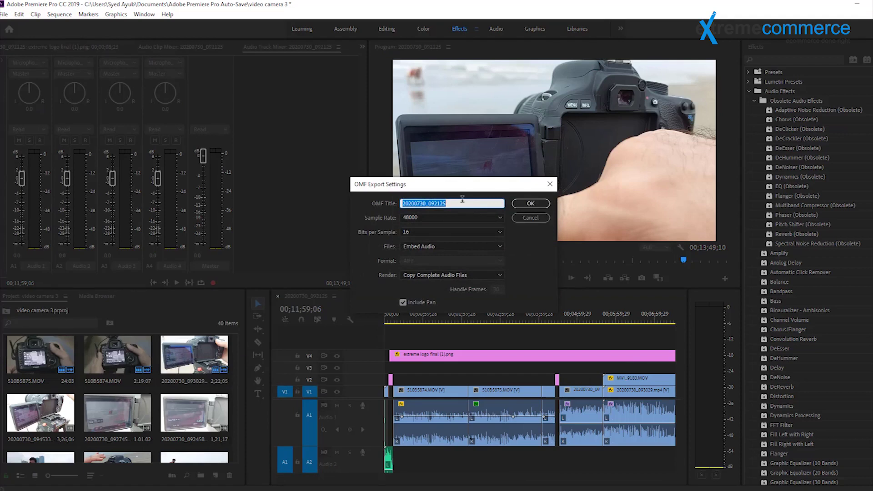
pyautogui.write('test ')
pyautogui.write('omf')
pyautogui.click(494, 217)
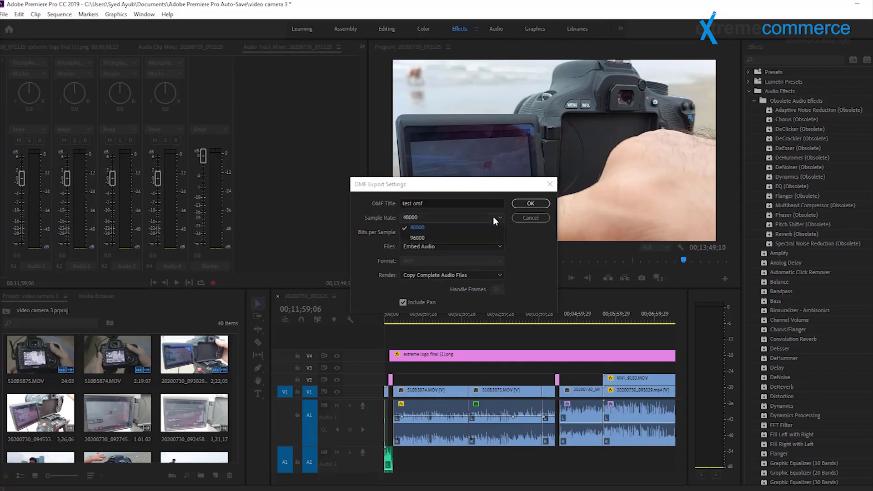
pyautogui.click(495, 220)
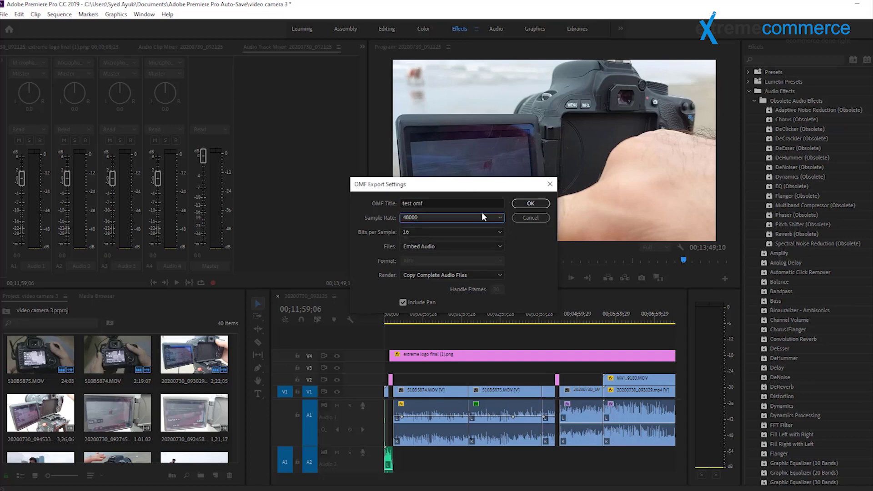
pyautogui.click(471, 230)
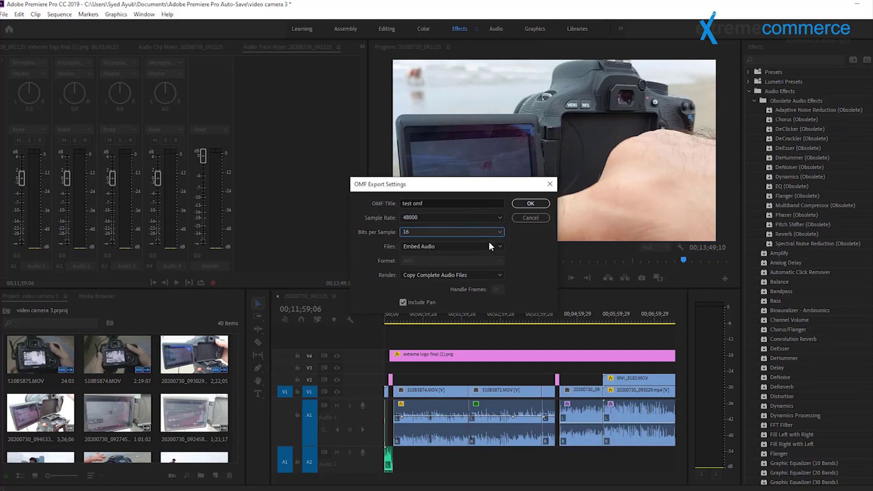
pyautogui.click(490, 247)
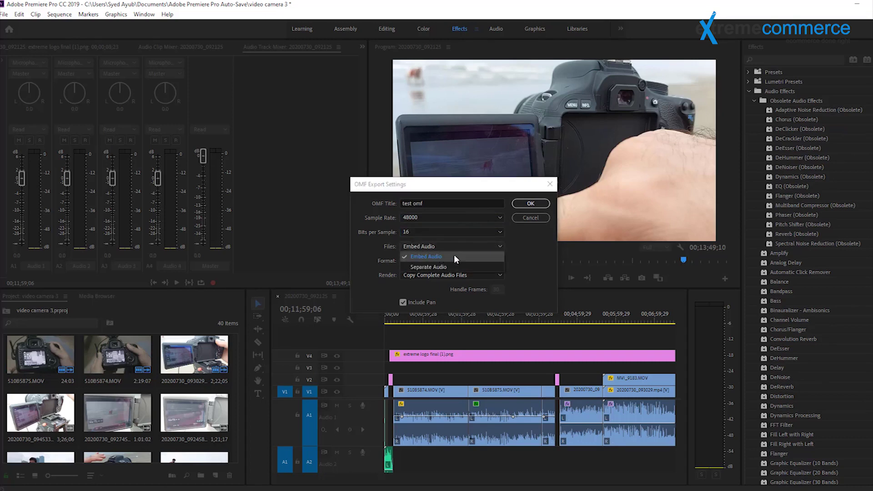
pyautogui.click(540, 252)
pyautogui.click(494, 243)
pyautogui.click(528, 252)
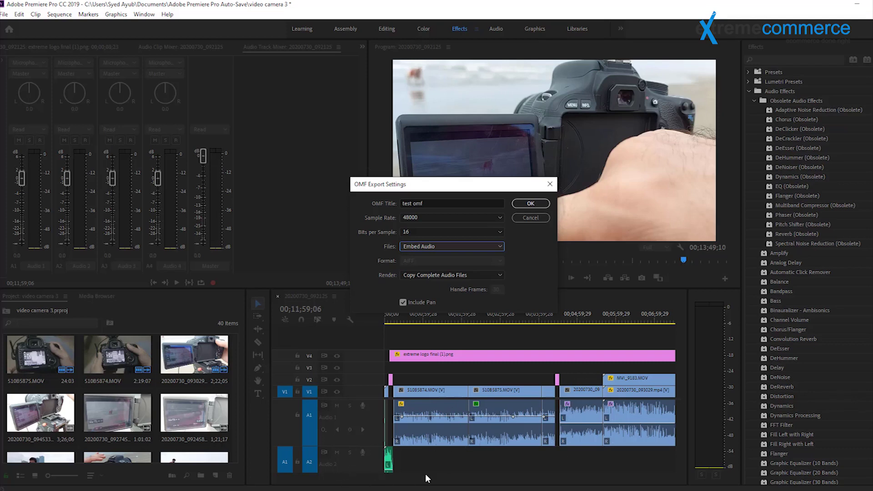
# - Save the sequence as the OMF file 'test omf' on the Desktop
pyautogui.click(530, 204)
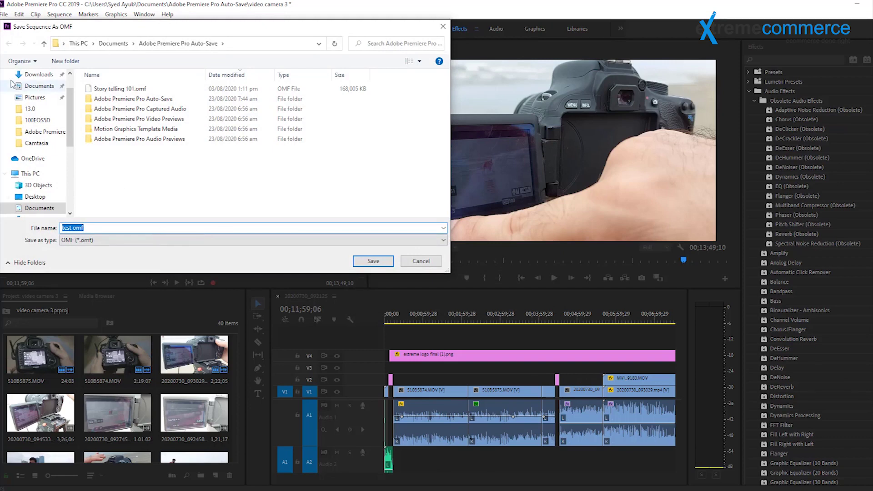
pyautogui.scroll(1, 72, 84)
pyautogui.click(35, 93)
pyautogui.click(368, 259)
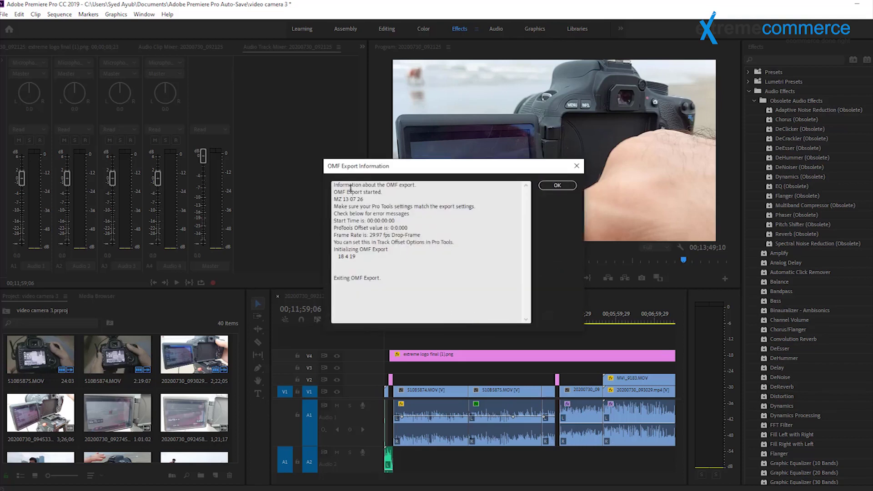
# - Review the OMF Export Information report: start 00:00:00:00 at 29.97 fps Drop-Frame
pyautogui.moveTo(350, 188); pyautogui.dragTo(423, 275)
pyautogui.click(424, 277)
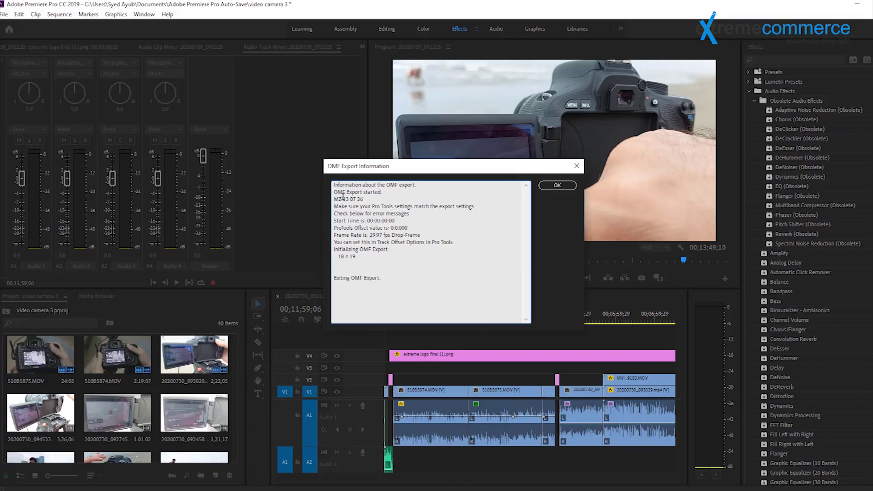
pyautogui.moveTo(343, 195); pyautogui.dragTo(410, 251)
pyautogui.rightClick(454, 468)
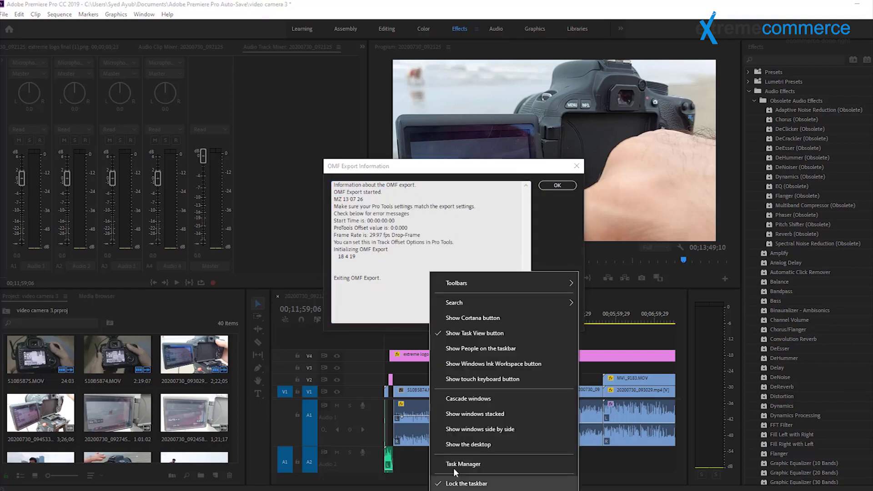
# - Show the desktop, drag the test omf.omf icon into the open sky area, and select it
pyautogui.click(462, 448)
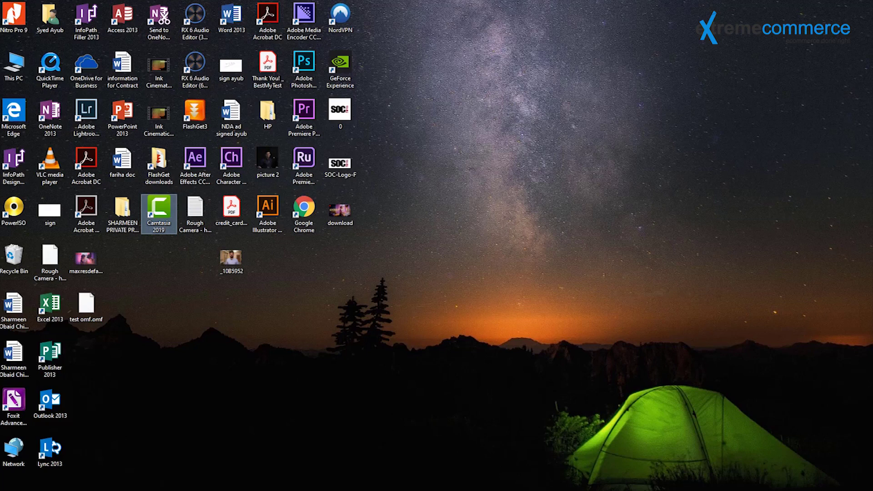
pyautogui.moveTo(86, 304); pyautogui.dragTo(630, 161)
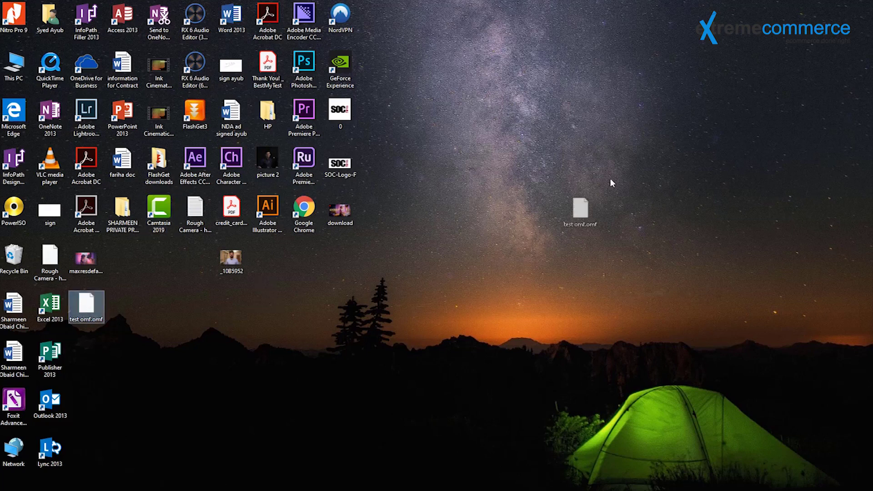
pyautogui.moveTo(594, 107); pyautogui.dragTo(717, 288)
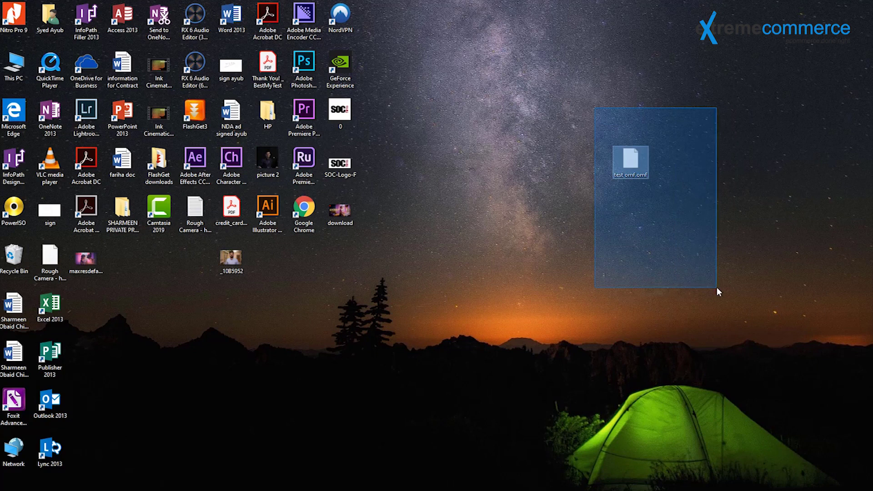
pyautogui.moveTo(559, 121); pyautogui.dragTo(733, 210)
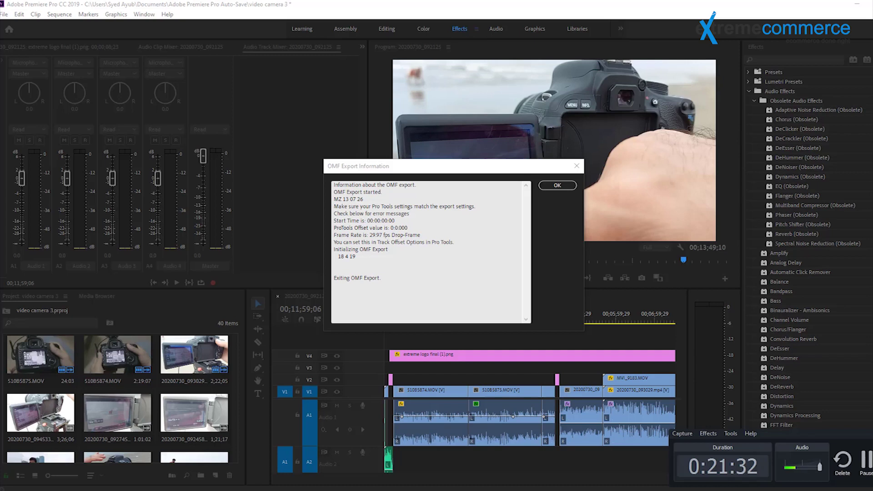
pyautogui.moveTo(342, 192); pyautogui.dragTo(389, 249)
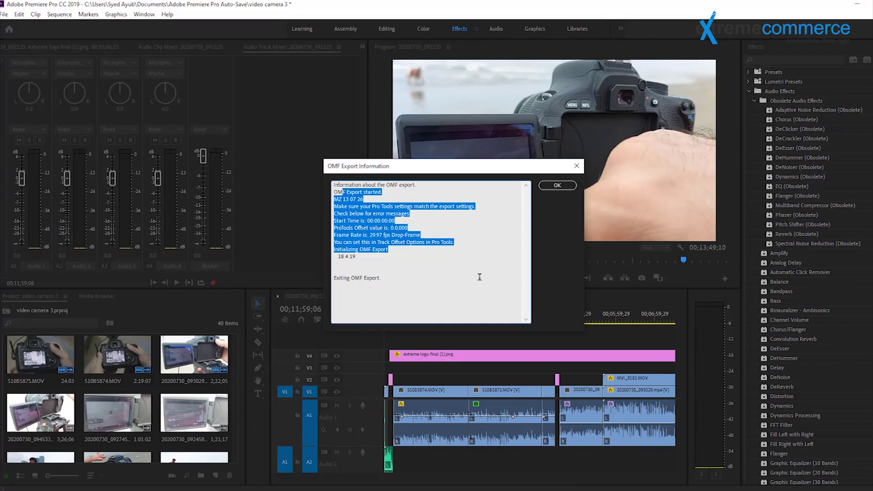
pyautogui.click(491, 244)
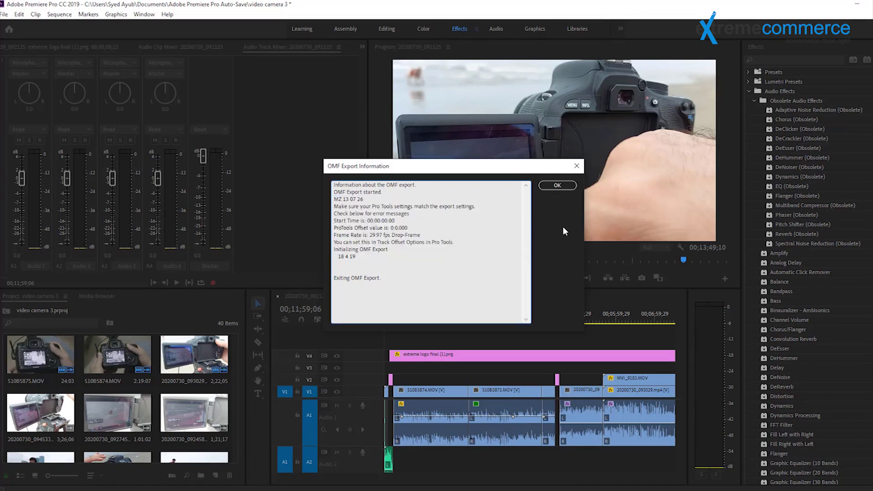